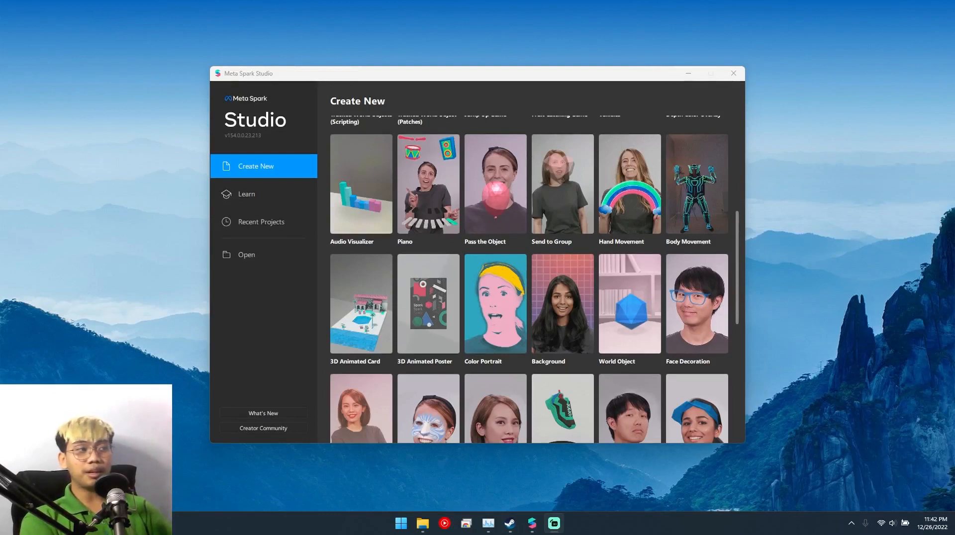
# - Browse the project templates and create a new project from the Background template
pyautogui.scroll(5, 529, 279)
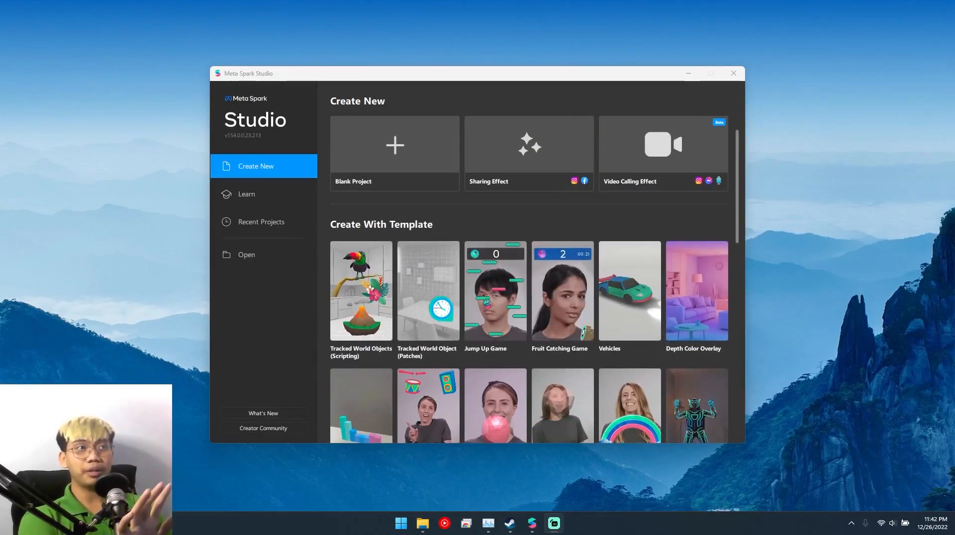
pyautogui.click(395, 214)
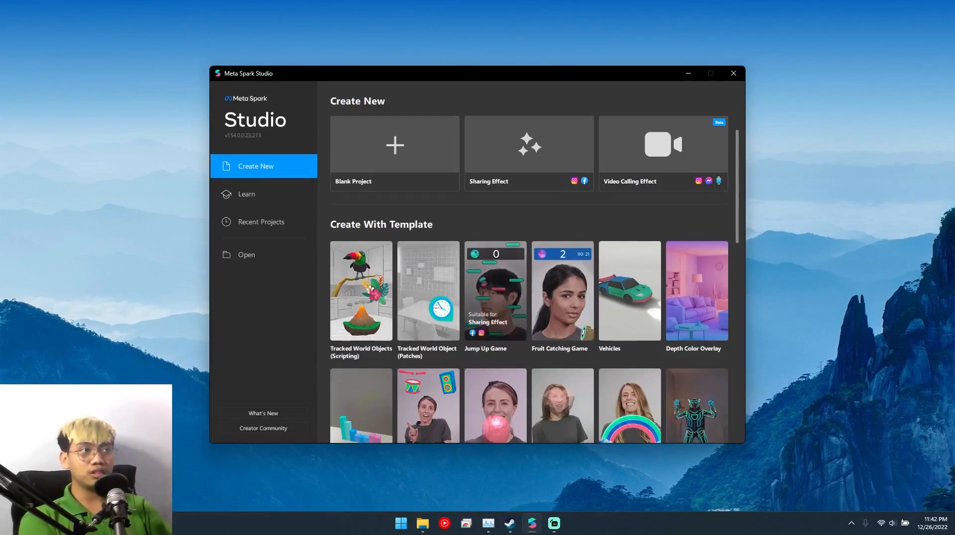
pyautogui.scroll(-1, 427, 288)
pyautogui.scroll(-4, 428, 289)
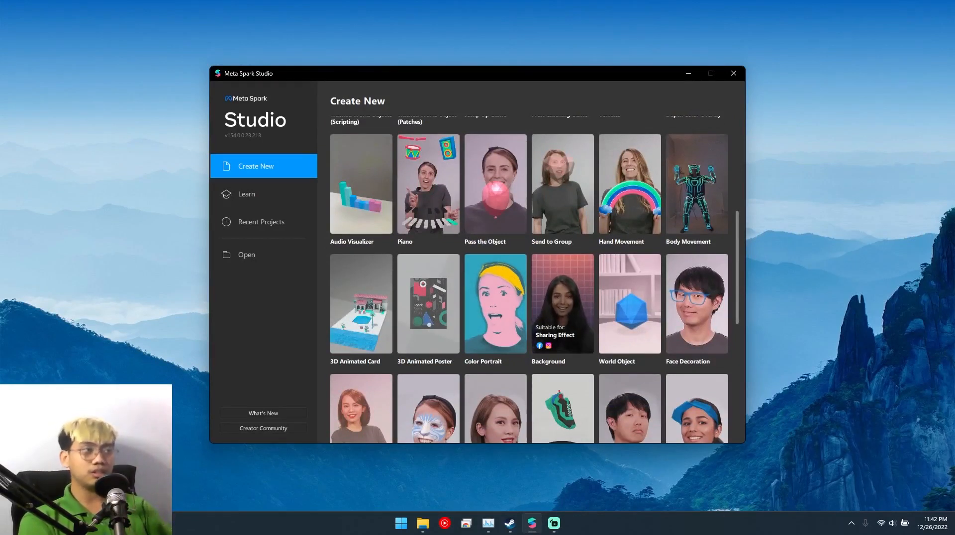
pyautogui.click(562, 303)
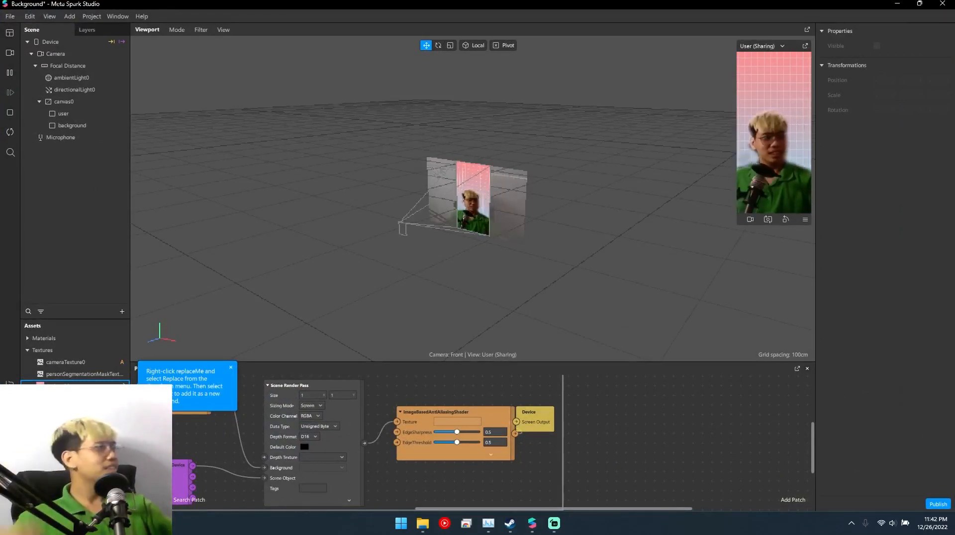
# - Replace the replaceMe background texture with the image tree.jpg
pyautogui.click(72, 126)
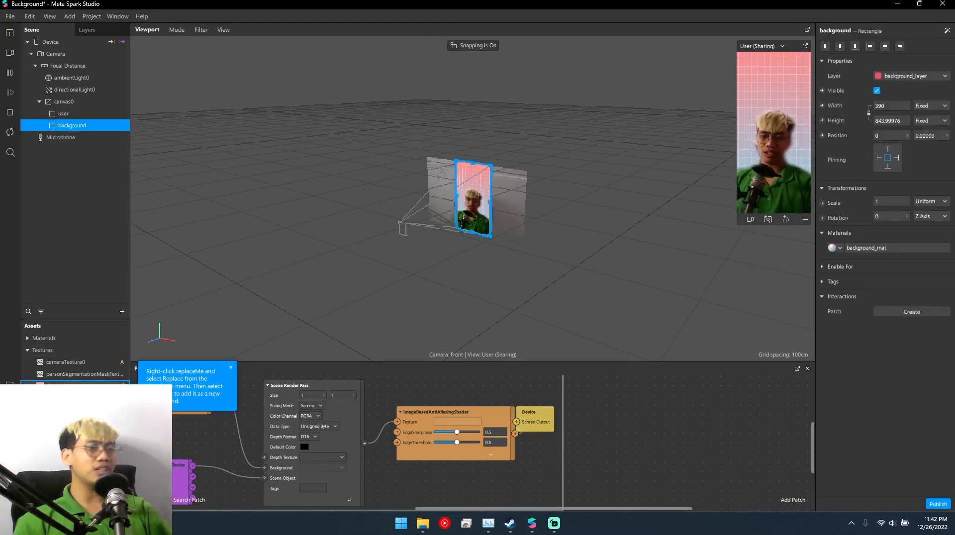
pyautogui.click(68, 386)
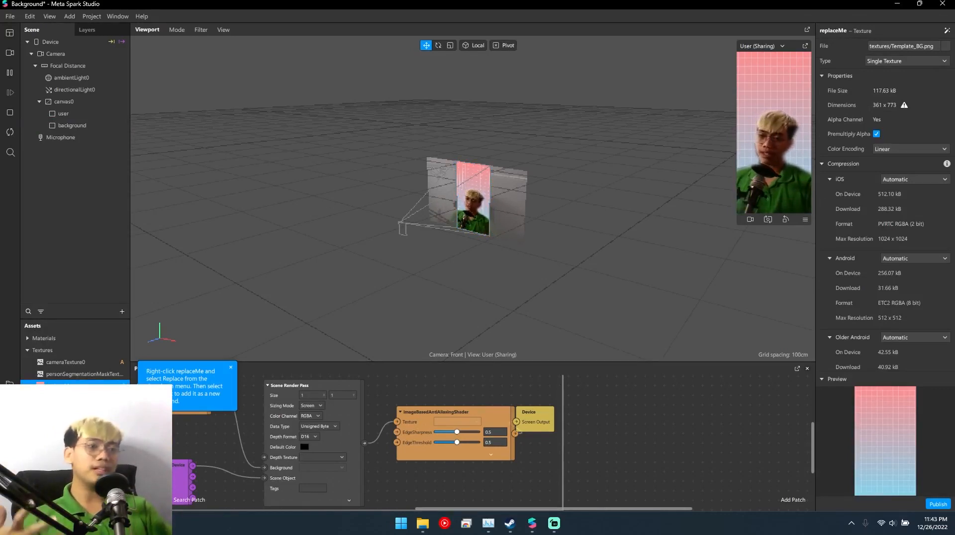
pyautogui.rightClick(78, 386)
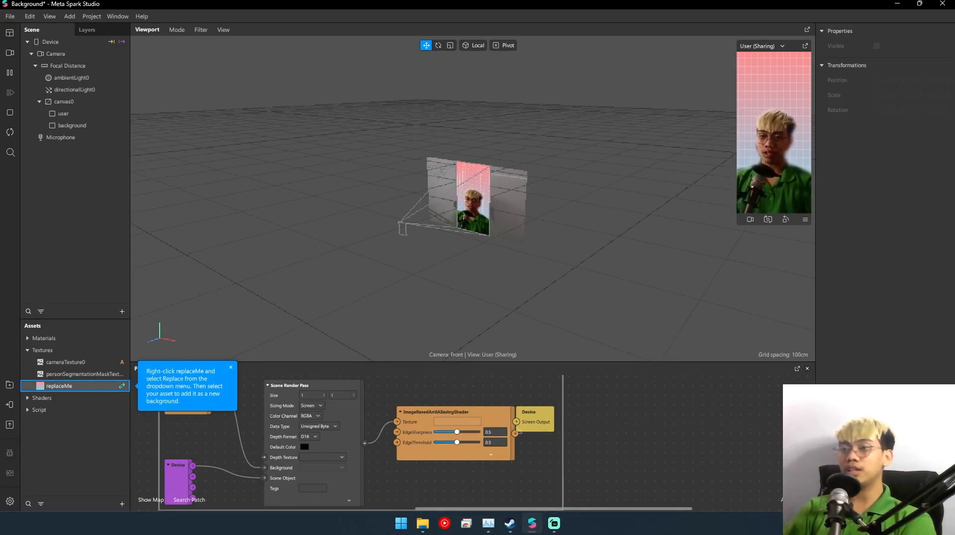
pyautogui.click(60, 386)
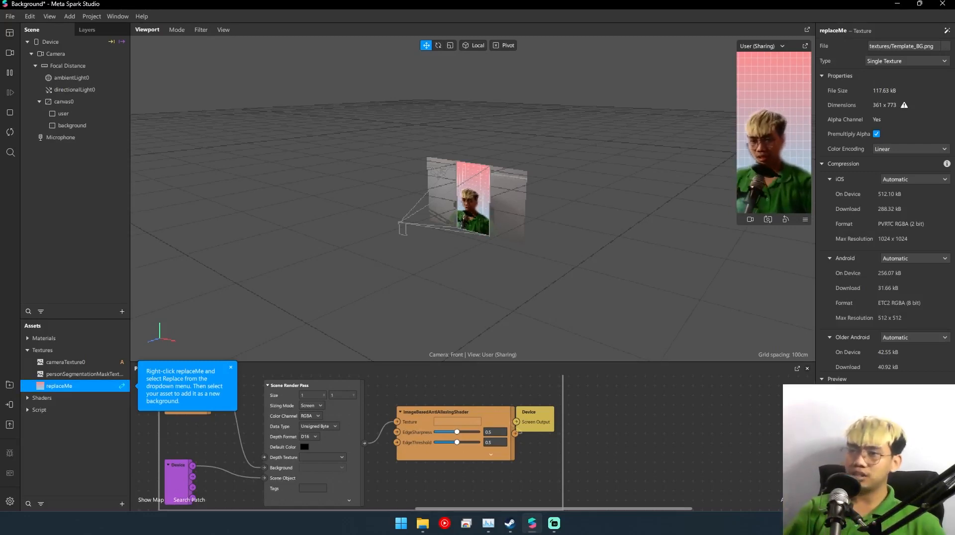
pyautogui.rightClick(81, 386)
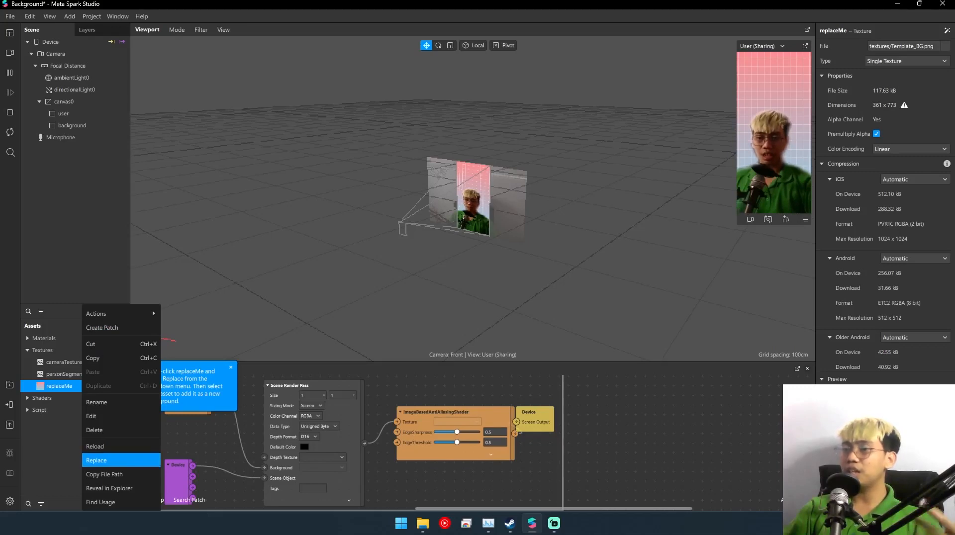
pyautogui.click(102, 460)
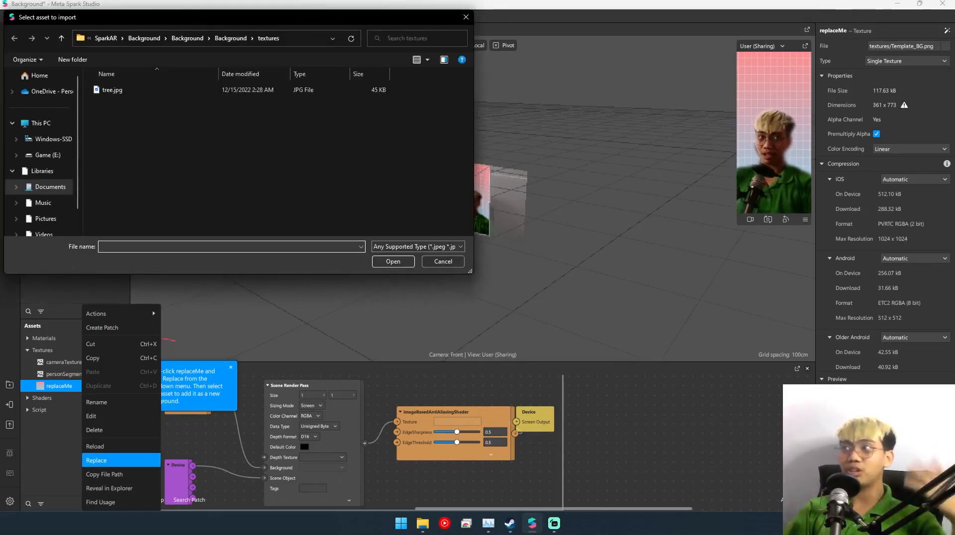
pyautogui.click(113, 90)
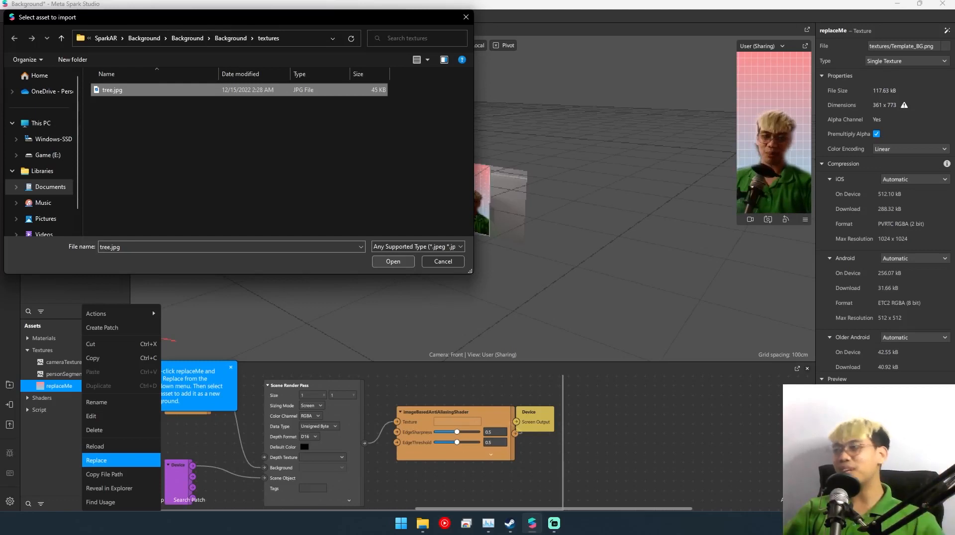
pyautogui.press('Return')
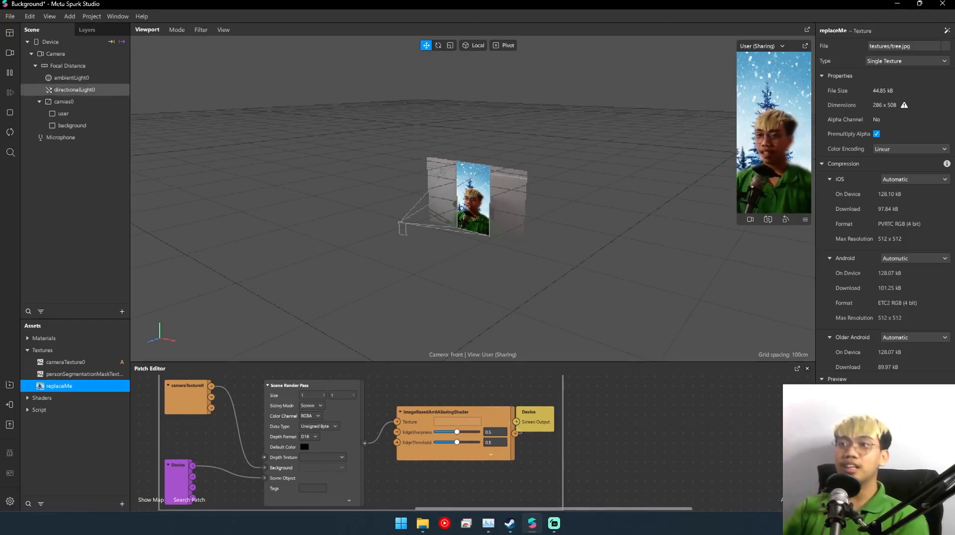
pyautogui.click(55, 53)
pyautogui.rightClick(64, 54)
pyautogui.moveTo(99, 61)
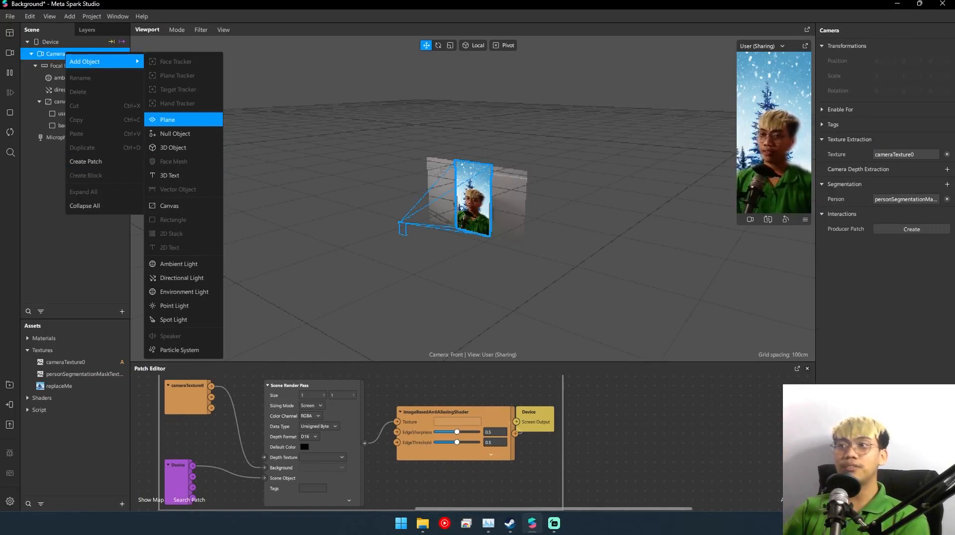
pyautogui.click(172, 119)
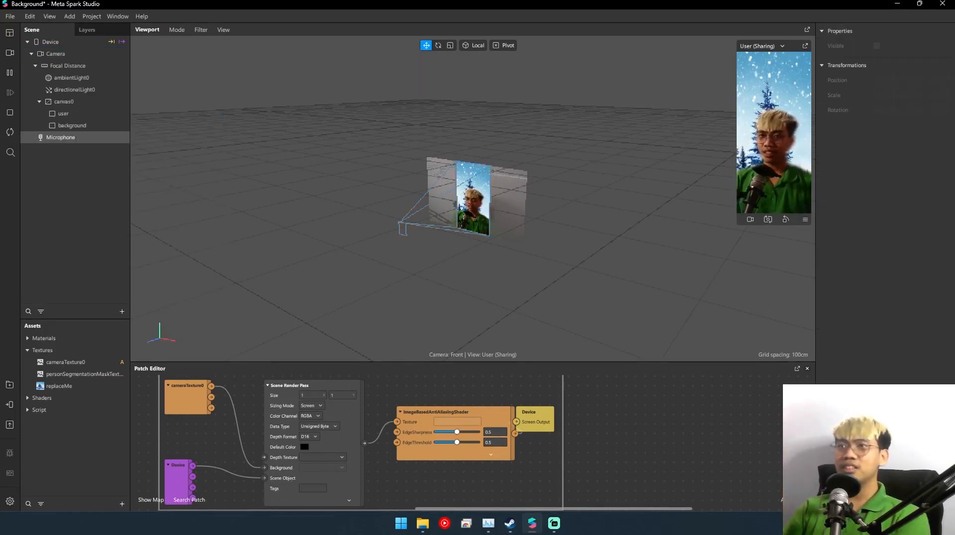
# - Add the Face Tracking capability in the project properties and close them
pyautogui.click(10, 17)
pyautogui.moveTo(30, 16)
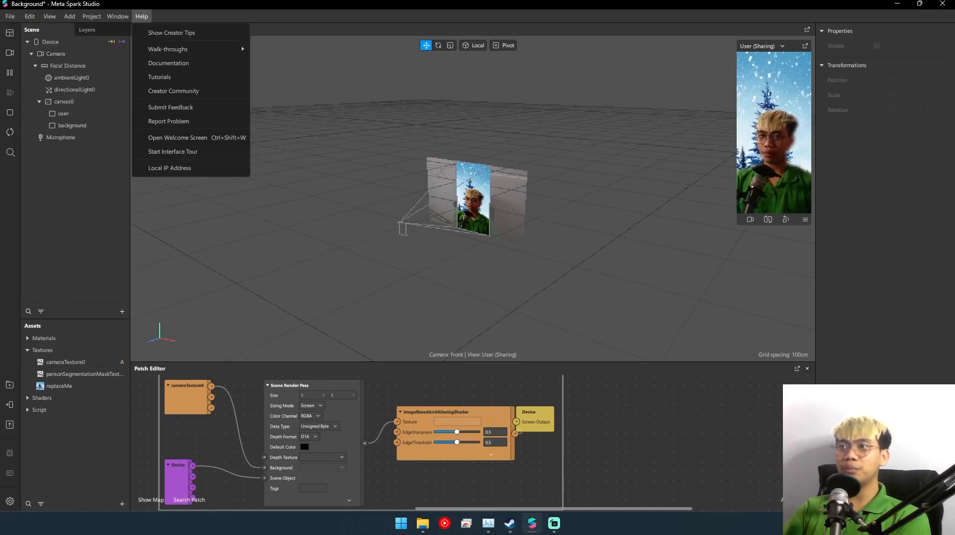
pyautogui.moveTo(118, 16)
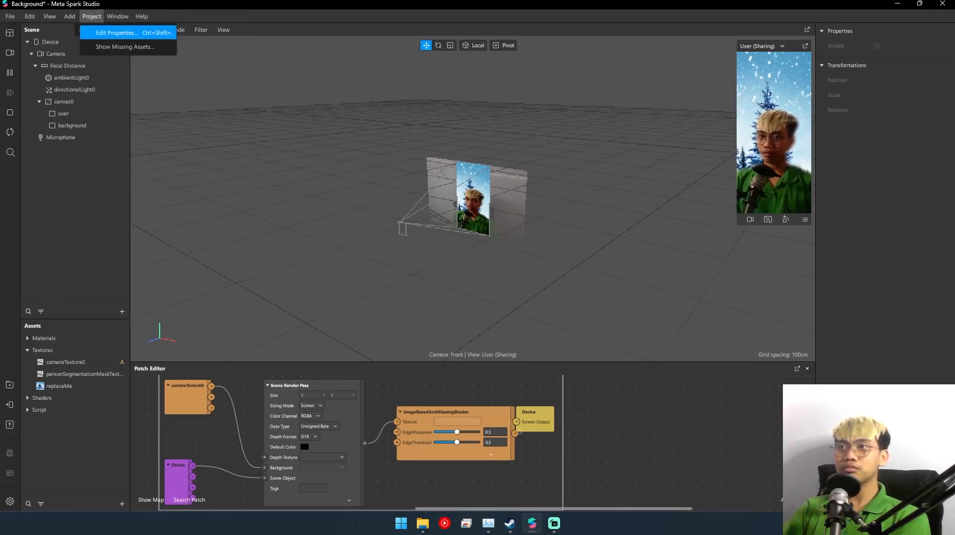
pyautogui.click(117, 33)
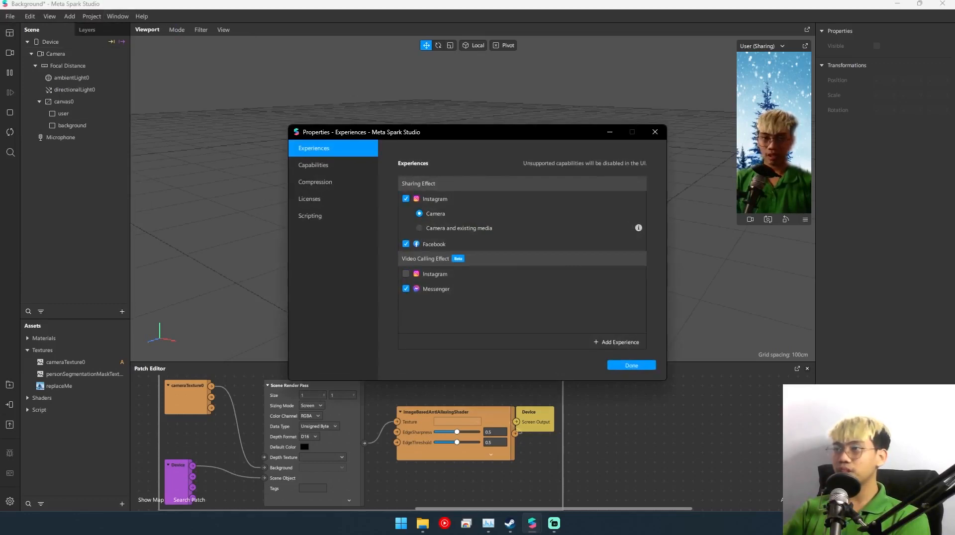
pyautogui.click(313, 165)
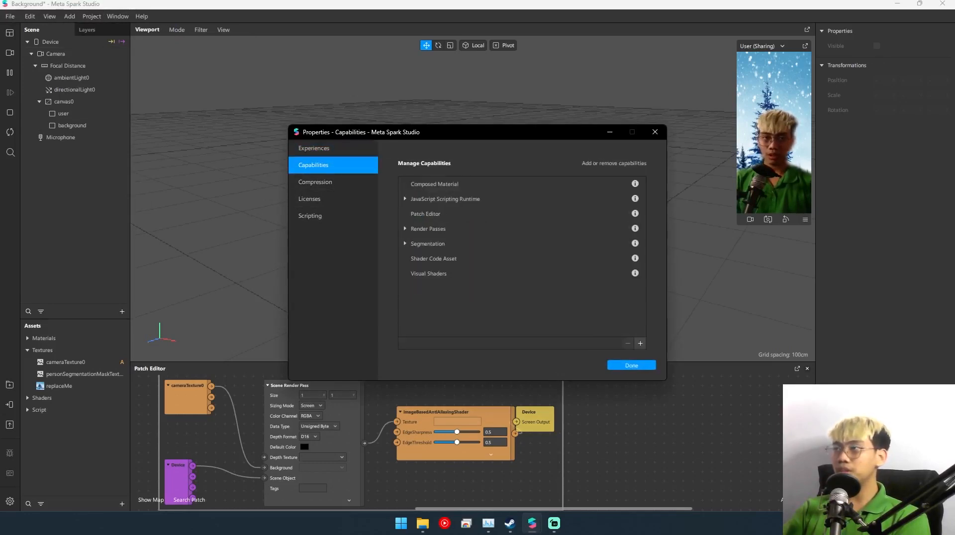
pyautogui.click(640, 343)
pyautogui.write('face')
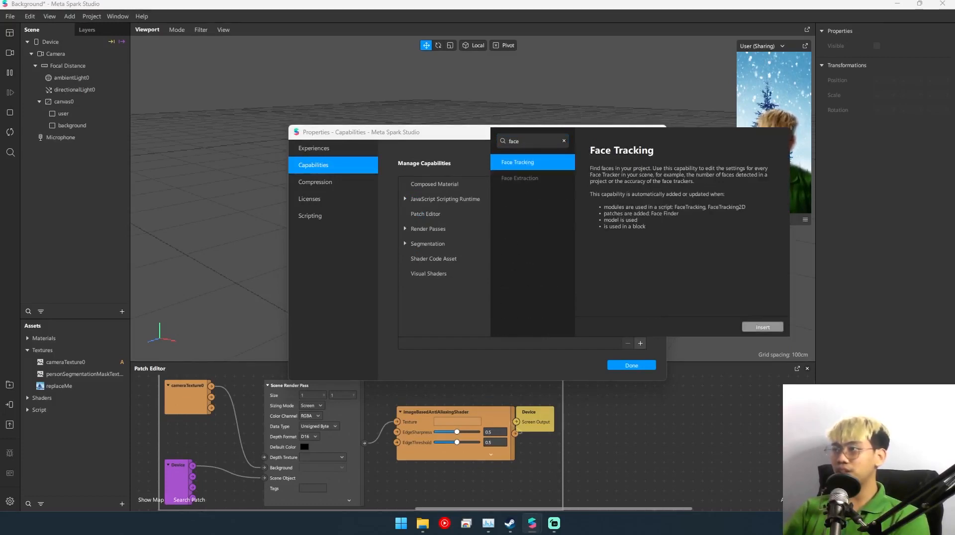
pyautogui.click(763, 327)
pyautogui.click(632, 366)
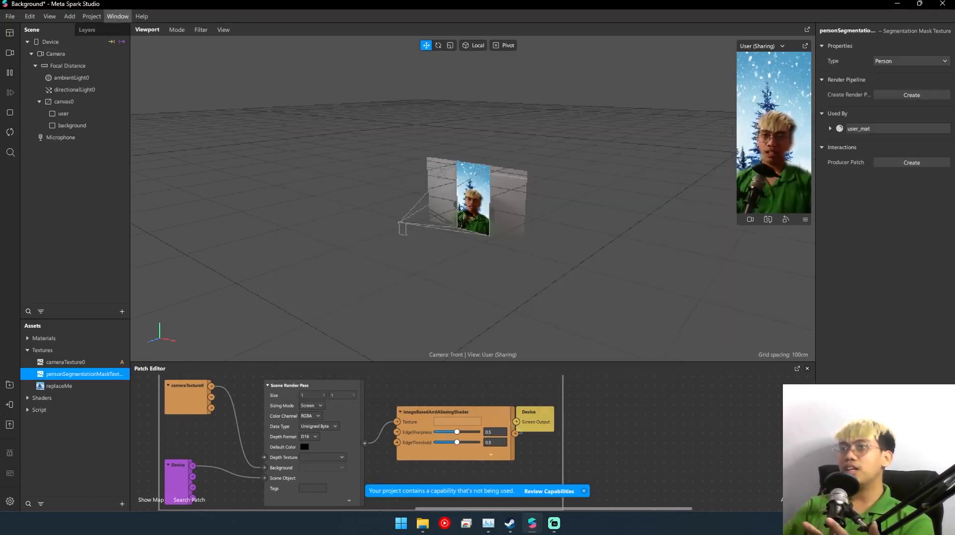
# - Reopen the project properties and review which experience types can be added, without inserting any
pyautogui.click(118, 16)
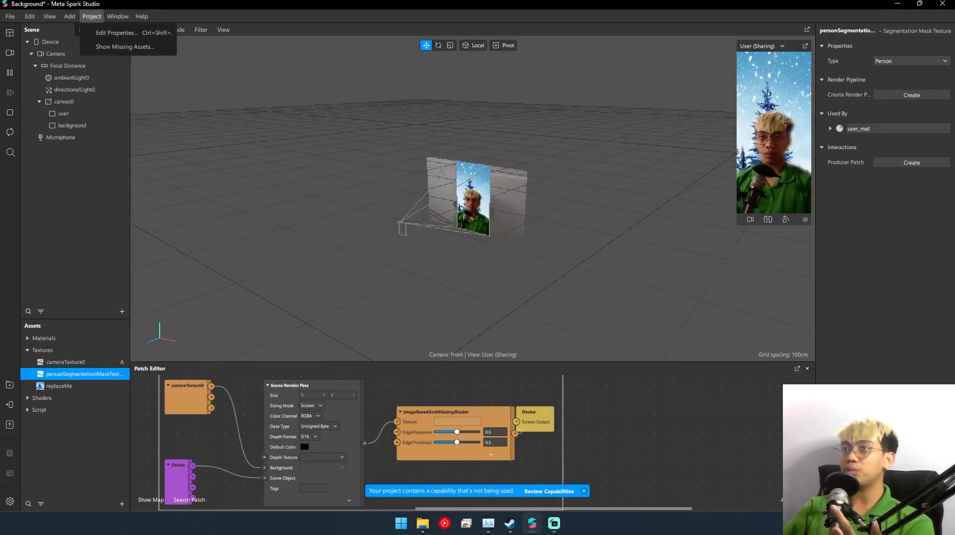
pyautogui.click(117, 33)
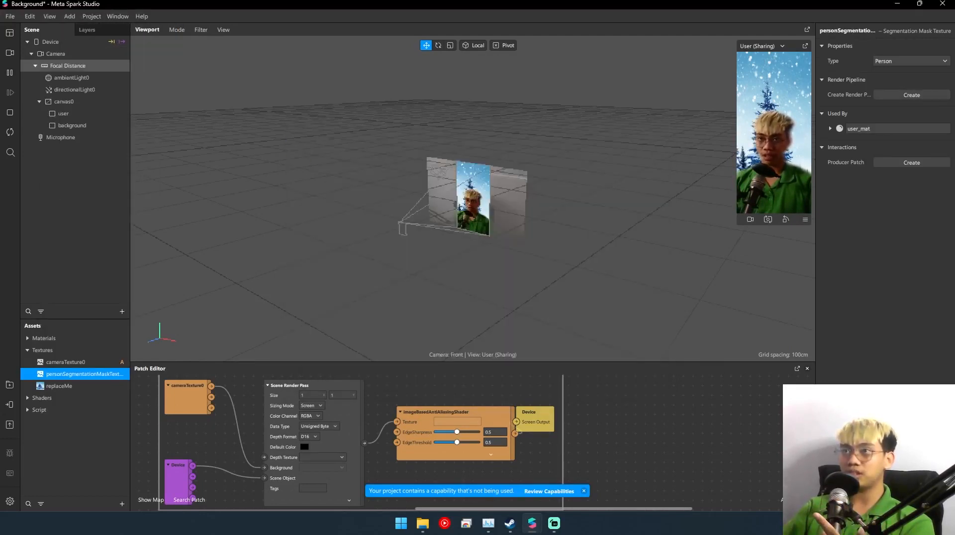
pyautogui.moveTo(532, 524)
pyautogui.click(595, 465)
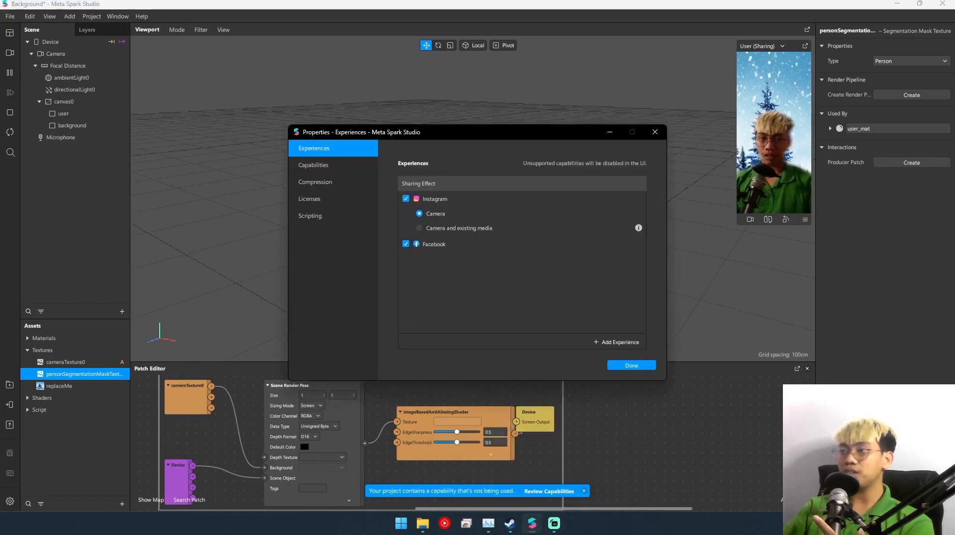
pyautogui.moveTo(477, 132); pyautogui.dragTo(428, 130)
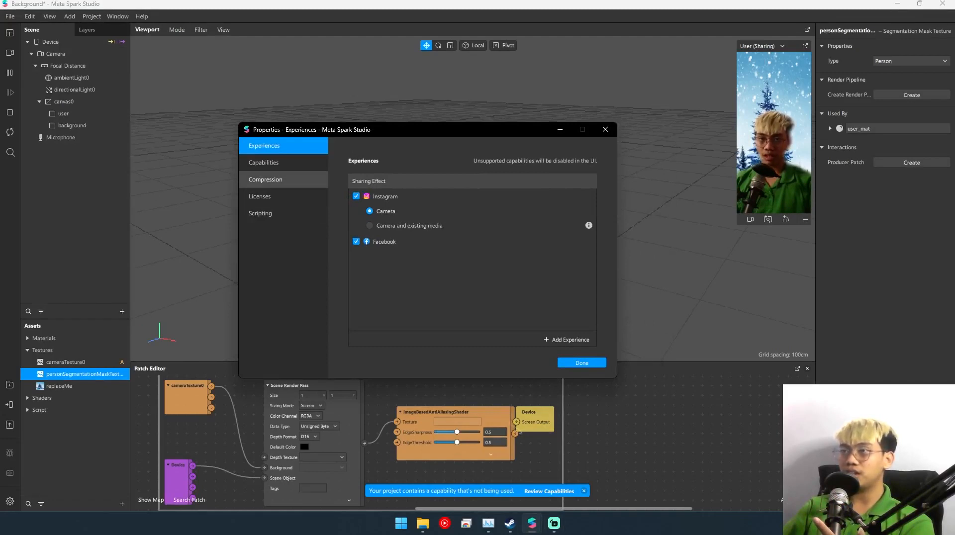
pyautogui.click(567, 340)
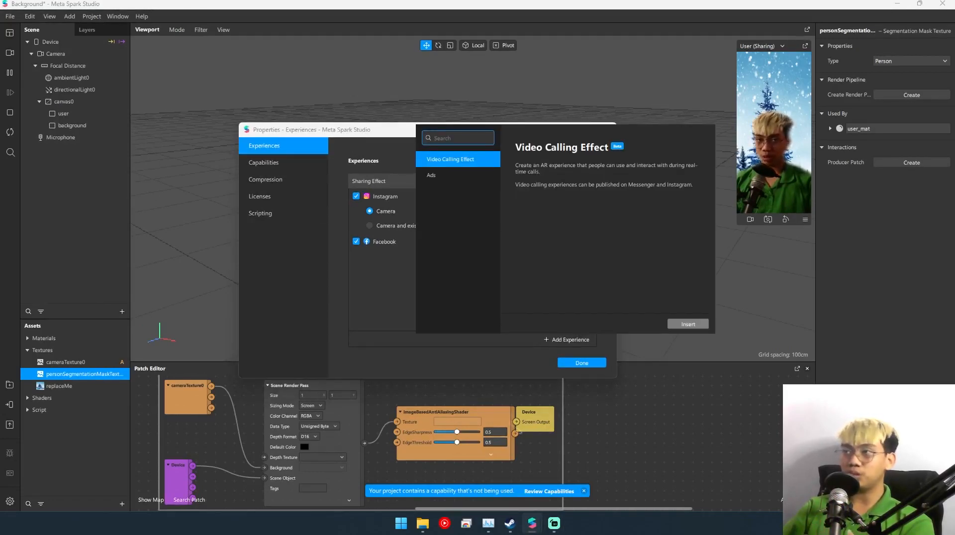
pyautogui.press('Escape')
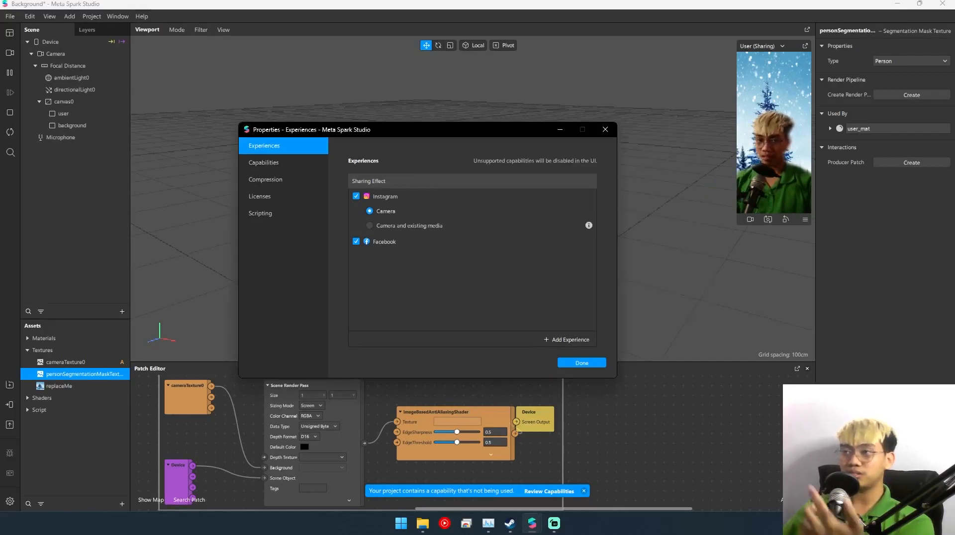
# - Examine the Face Tracking capability's settings, its warning and the list of addable capabilities, then close the project properties
pyautogui.click(263, 162)
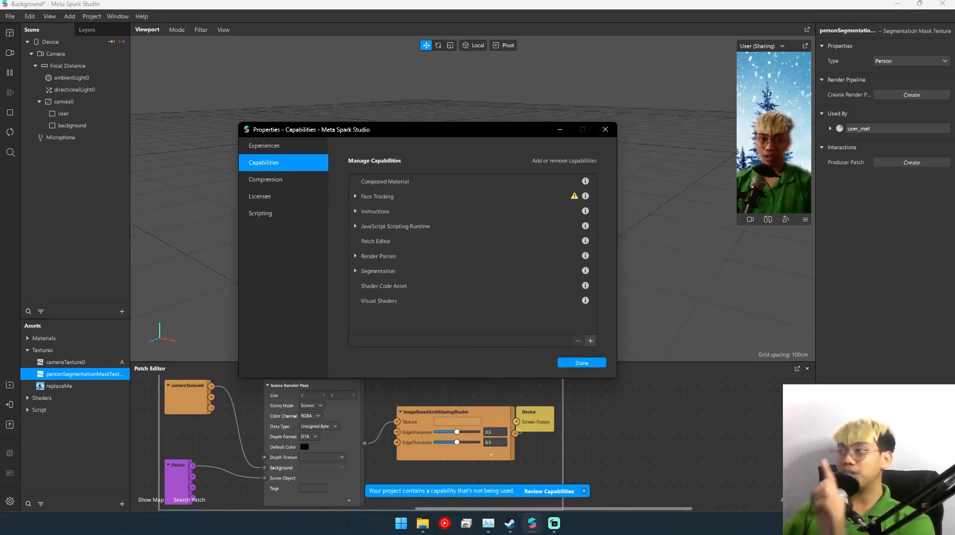
pyautogui.click(355, 196)
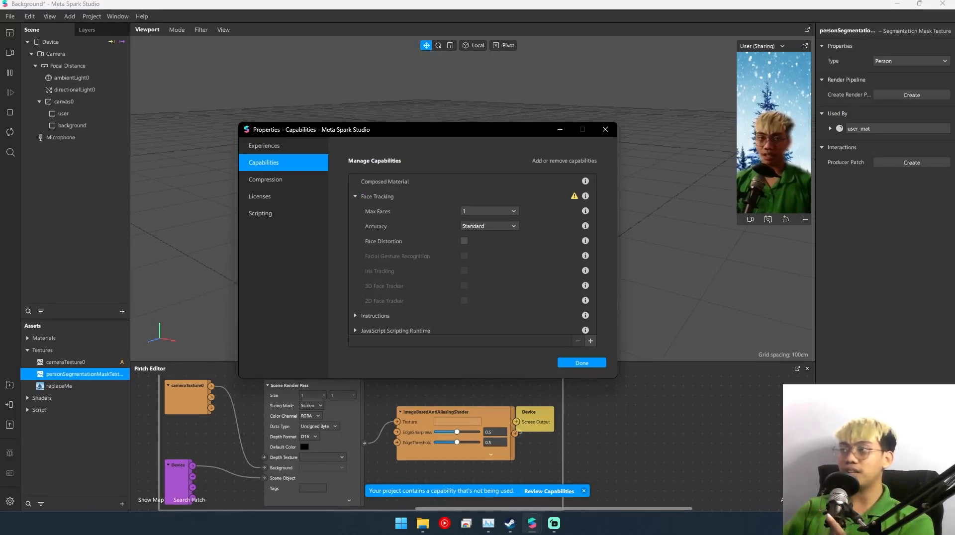
pyautogui.click(574, 196)
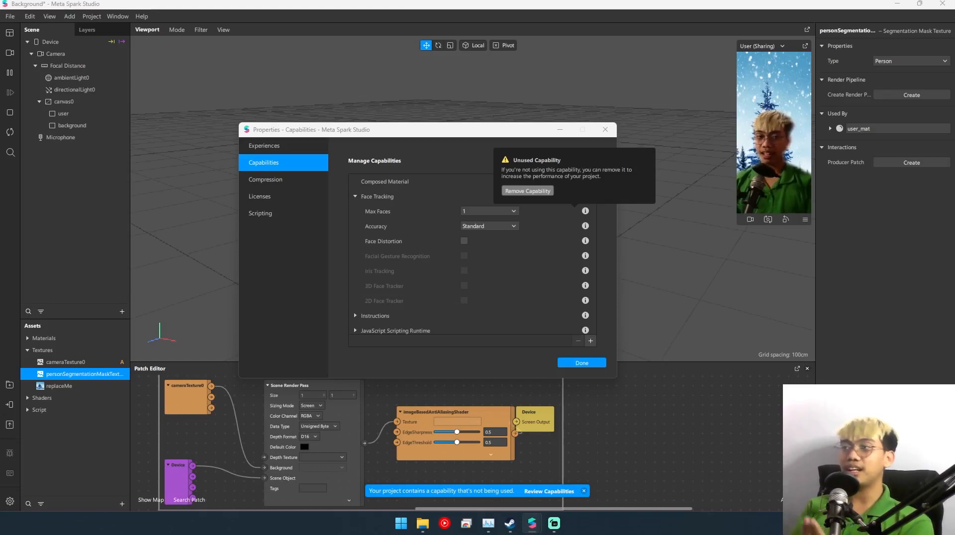
pyautogui.click(407, 197)
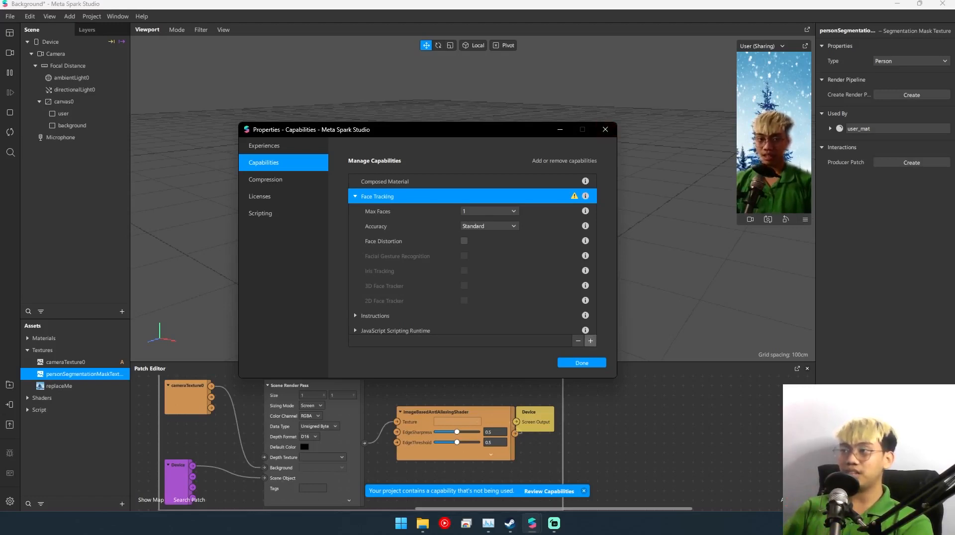
pyautogui.click(590, 340)
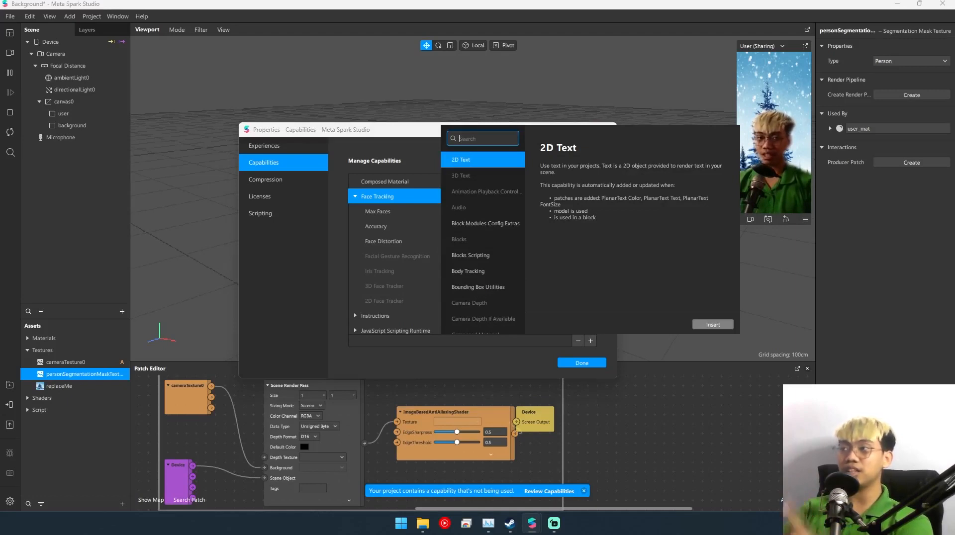
pyautogui.click(582, 364)
pyautogui.click(582, 363)
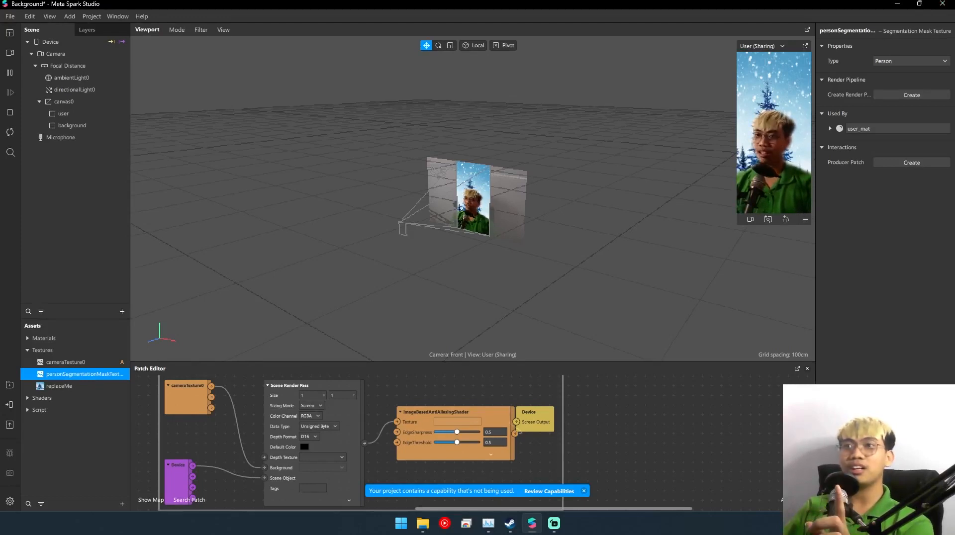
# - Create a new blank effect and open its project properties
pyautogui.click(10, 16)
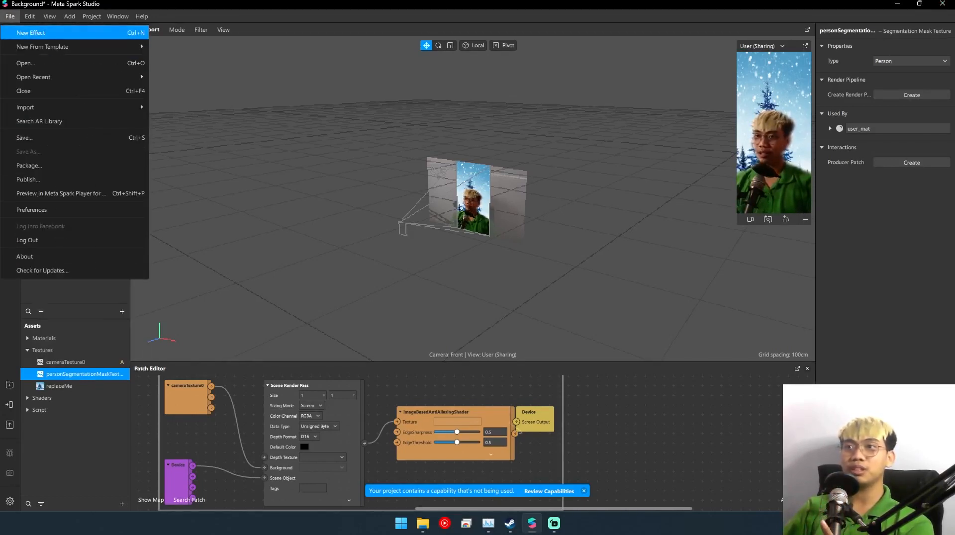
pyautogui.press('Return')
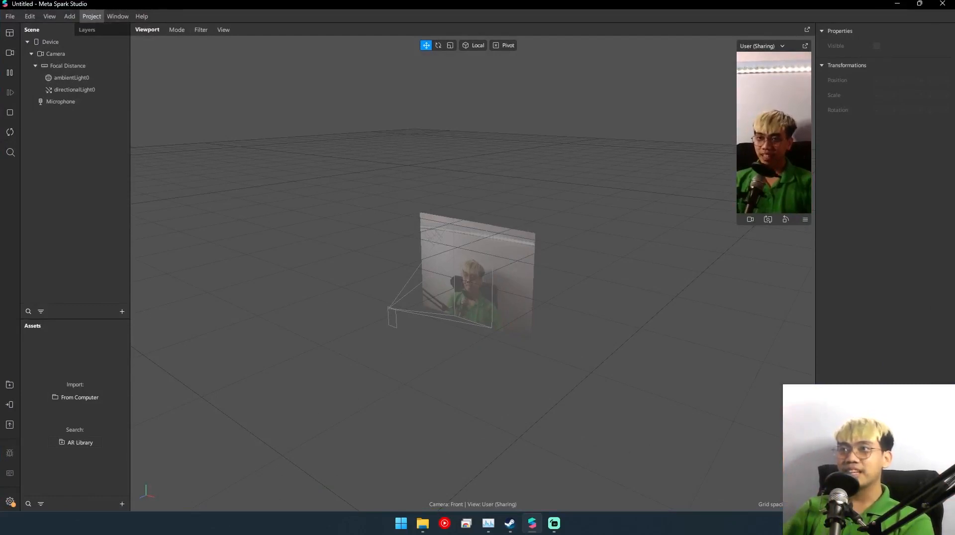
pyautogui.click(118, 16)
pyautogui.click(122, 32)
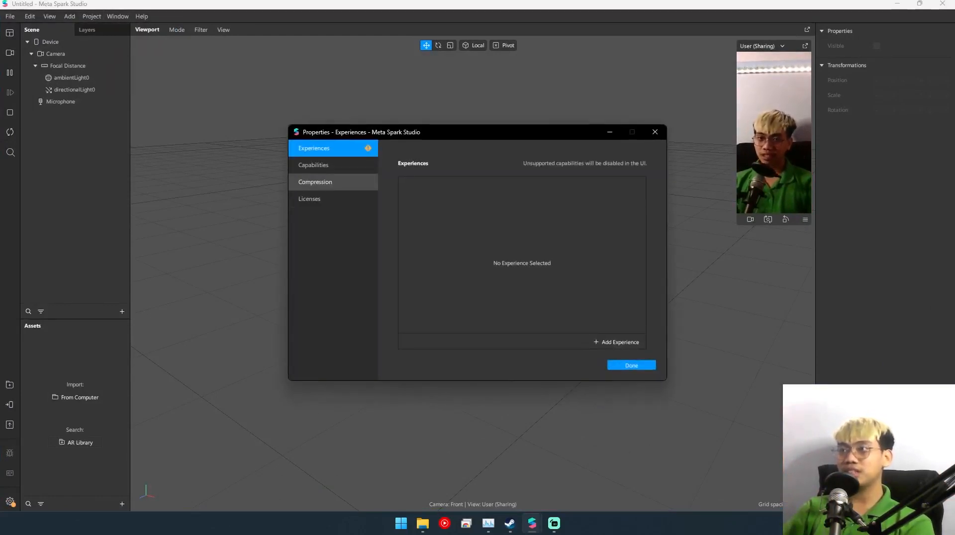
# - Add the Sharing Effect experience to the new project's properties
pyautogui.click(616, 343)
pyautogui.click(500, 178)
pyautogui.click(492, 162)
pyautogui.click(737, 327)
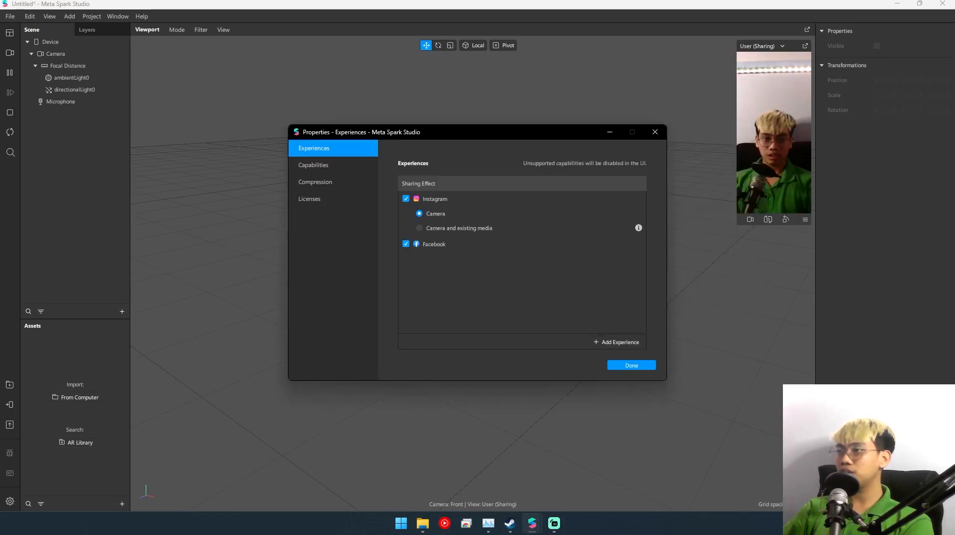
# - Search the addable capabilities for "seg", insert the Segmentation capability and close the project properties
pyautogui.click(324, 165)
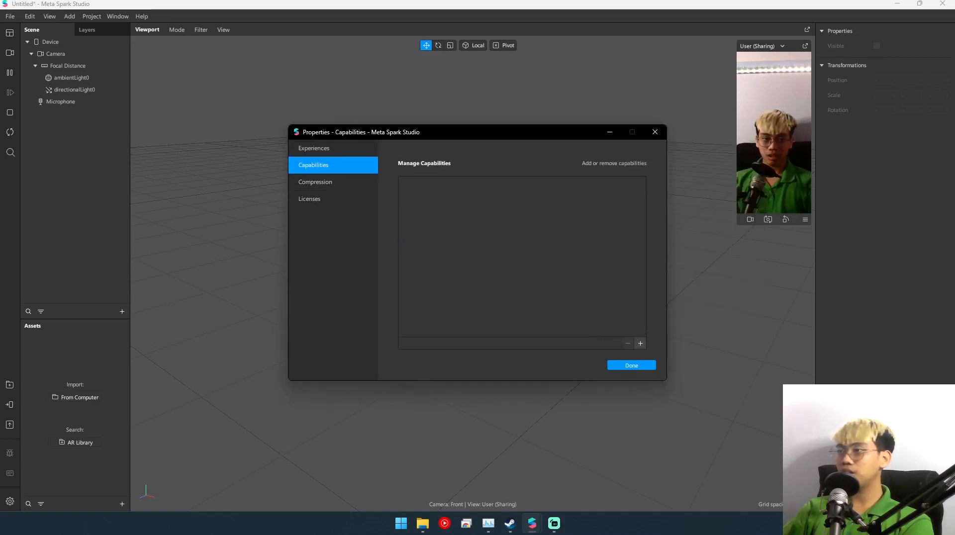
pyautogui.click(640, 343)
pyautogui.write('seg')
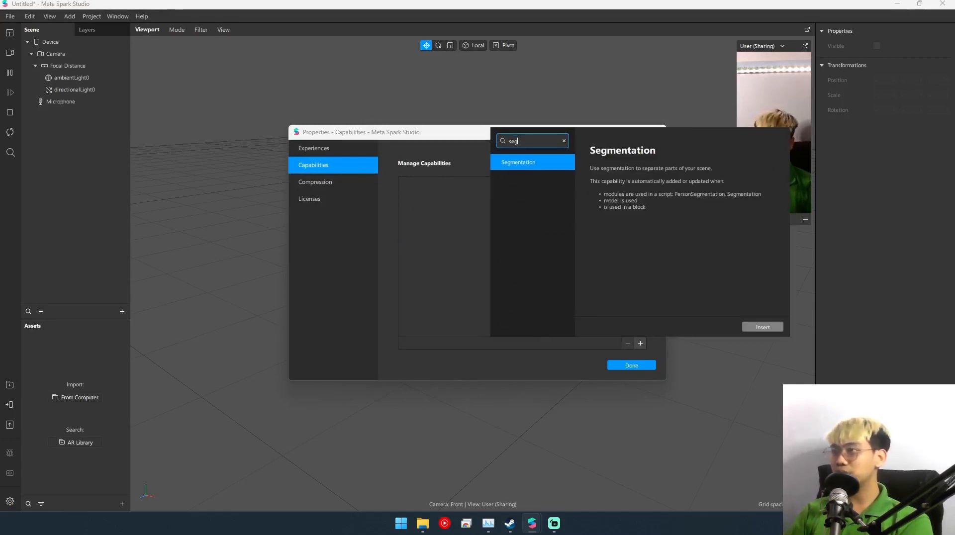
pyautogui.click(762, 327)
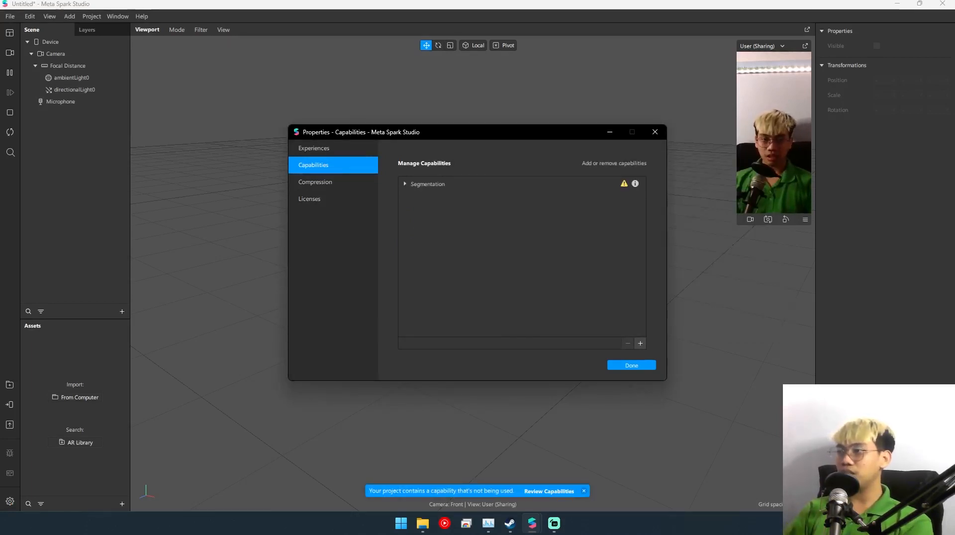
pyautogui.click(631, 365)
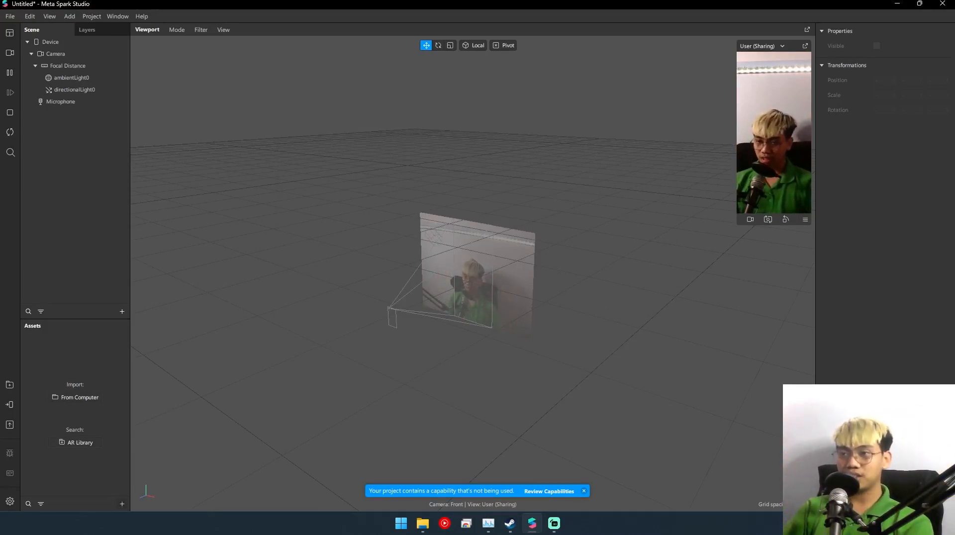
# - Create a Person segmentation texture in the project's assets, keeping its default name
pyautogui.click(122, 504)
pyautogui.moveTo(149, 487)
pyautogui.press('Escape')
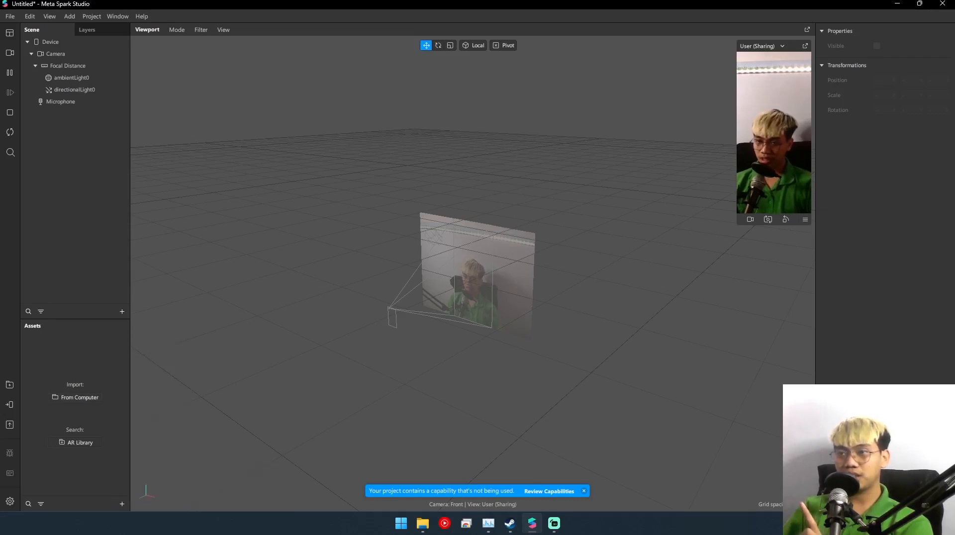
pyautogui.click(122, 504)
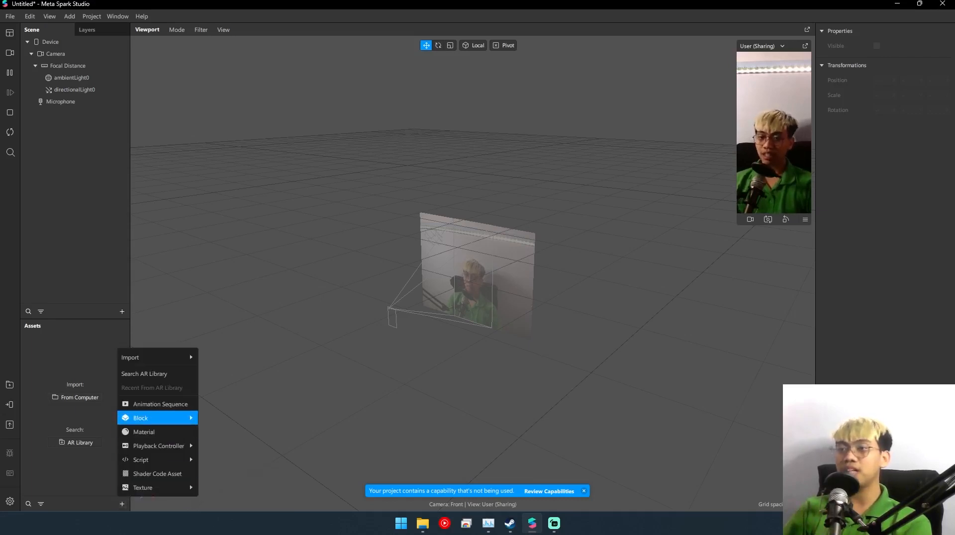
pyautogui.moveTo(144, 488)
pyautogui.moveTo(243, 502)
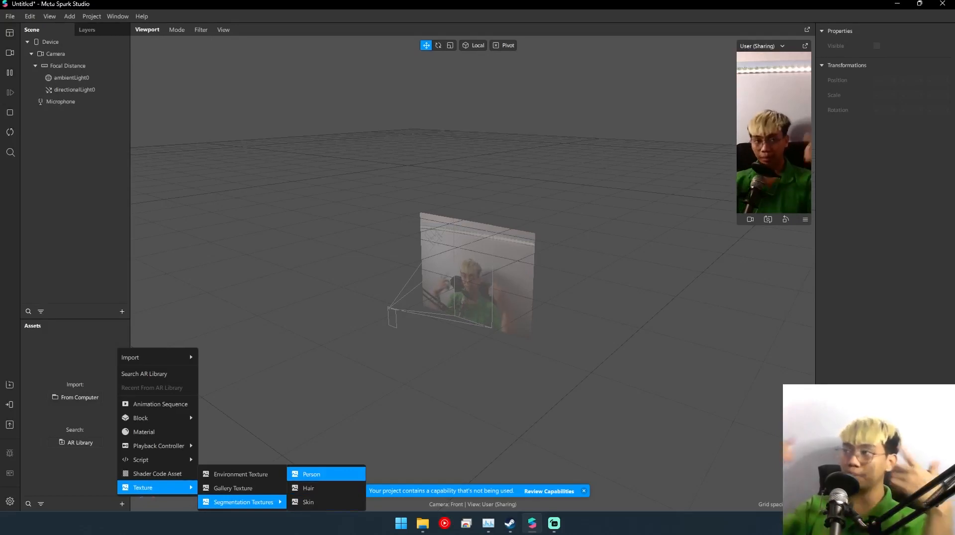
pyautogui.click(312, 474)
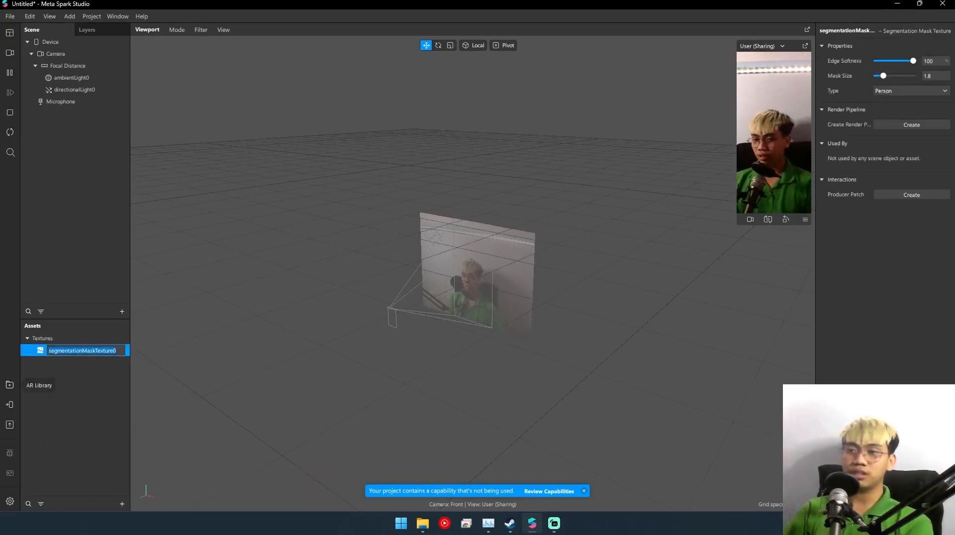
pyautogui.click(80, 351)
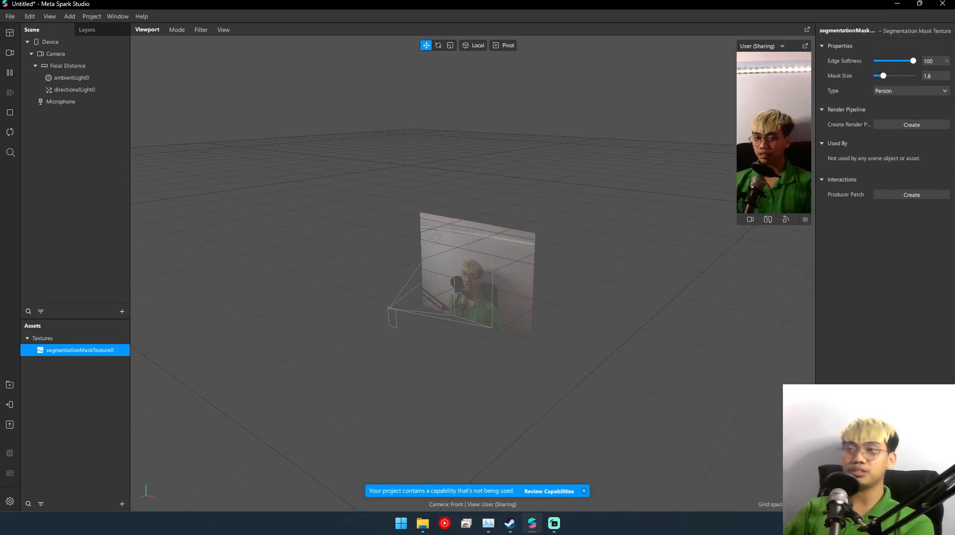
# - Add a Rectangle object to the scene and inspect the properties of its parent canvas
pyautogui.rightClick(76, 133)
pyautogui.moveTo(114, 140)
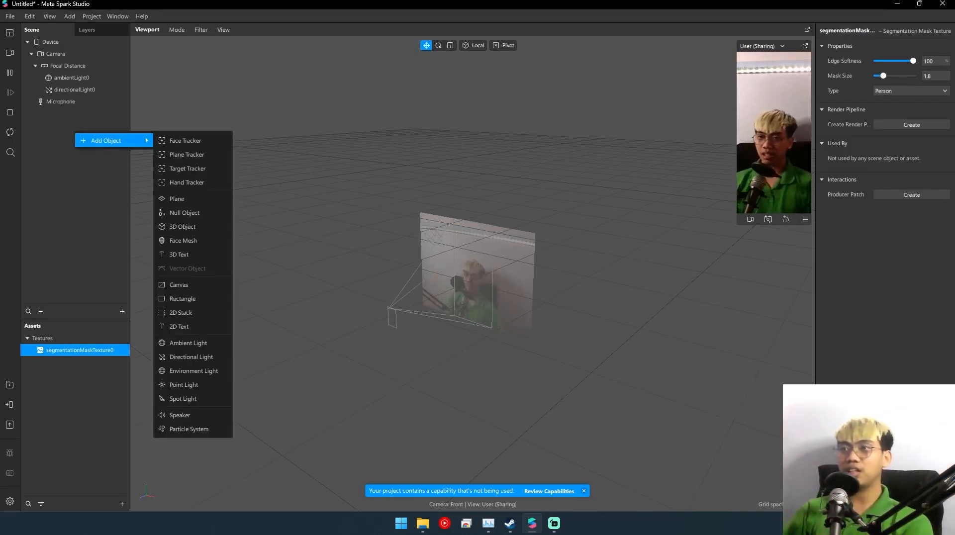
pyautogui.click(75, 66)
pyautogui.rightClick(50, 140)
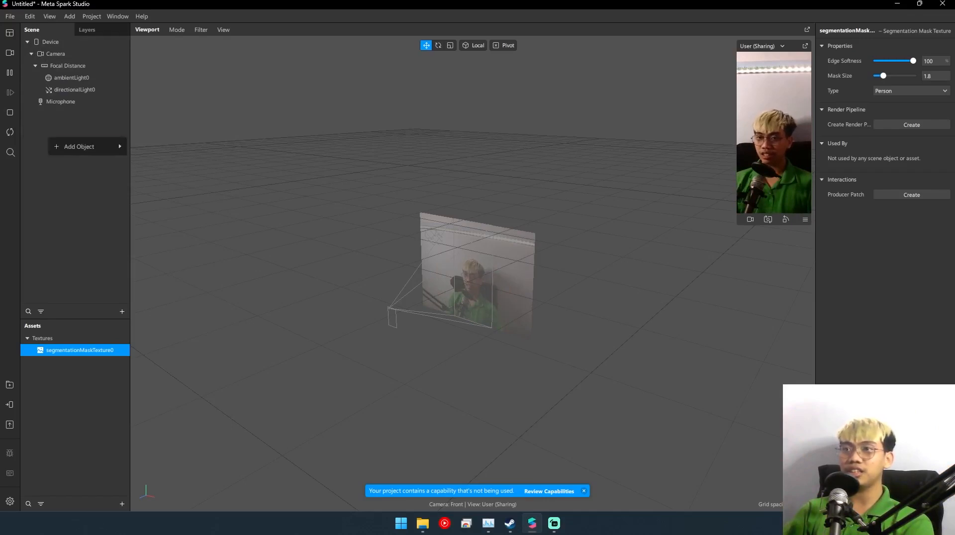
pyautogui.moveTo(99, 146)
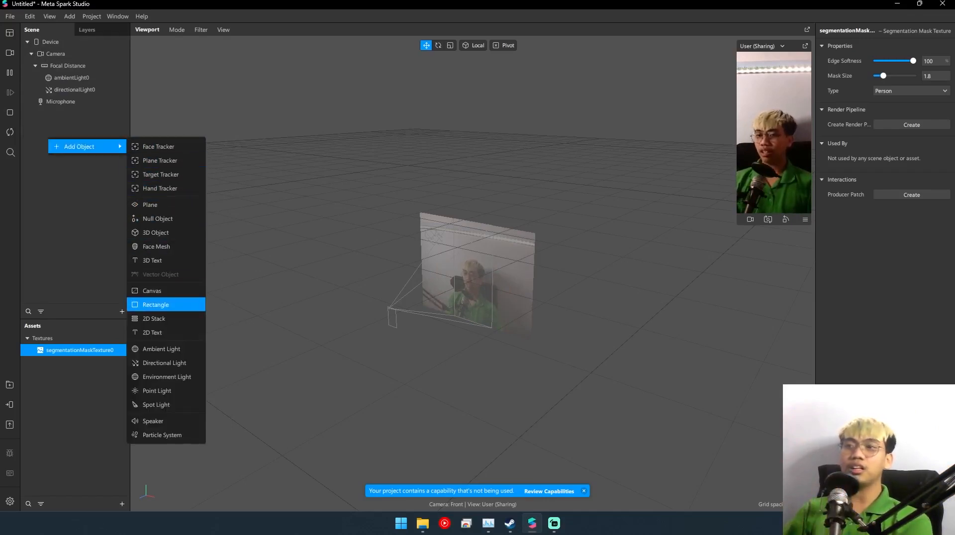
pyautogui.click(159, 305)
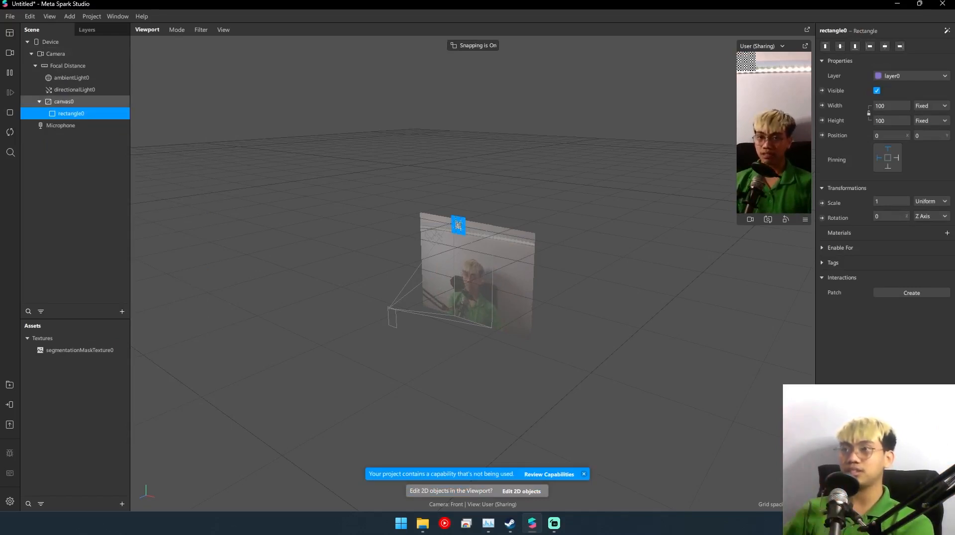
pyautogui.click(65, 101)
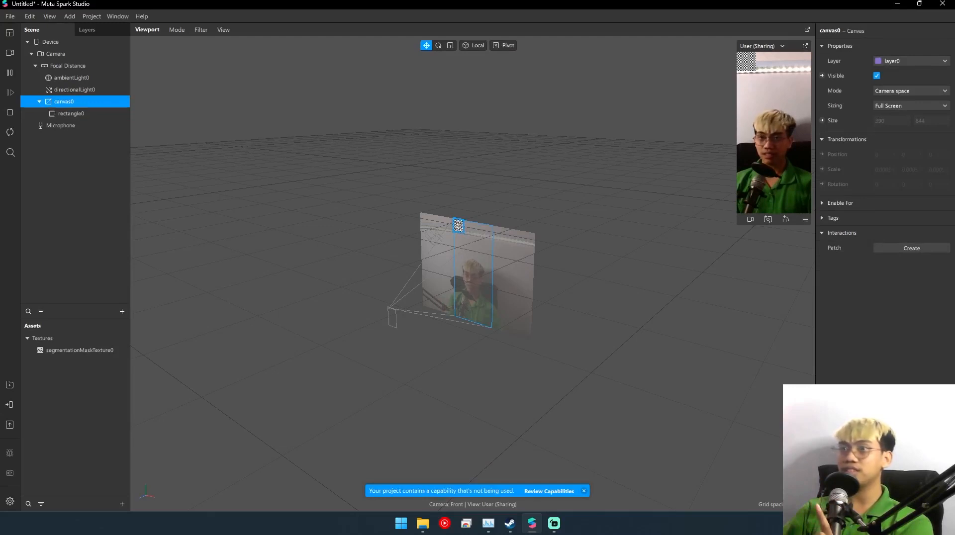
# - Switch the rectangle's width from fixed to relative sizing, try 50, and set it to 100
pyautogui.click(71, 113)
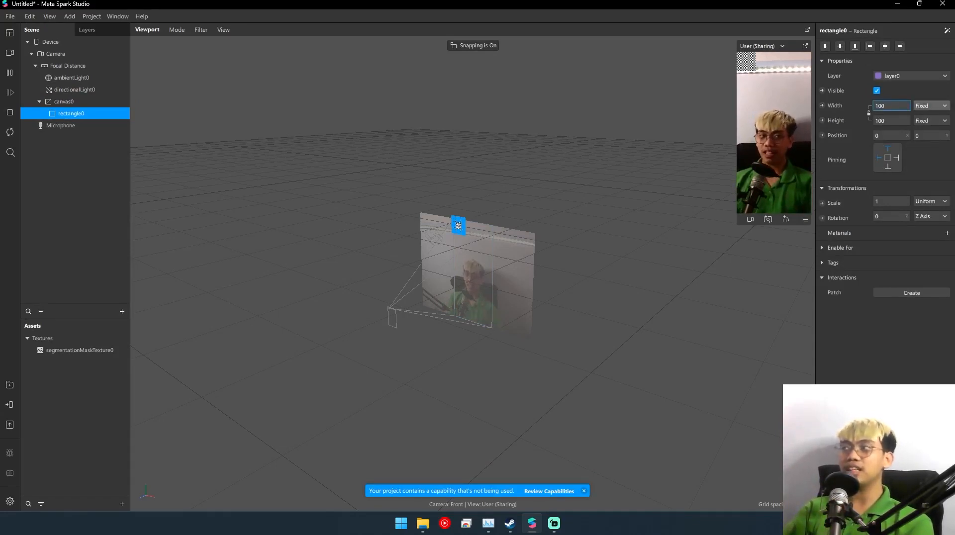
pyautogui.click(930, 106)
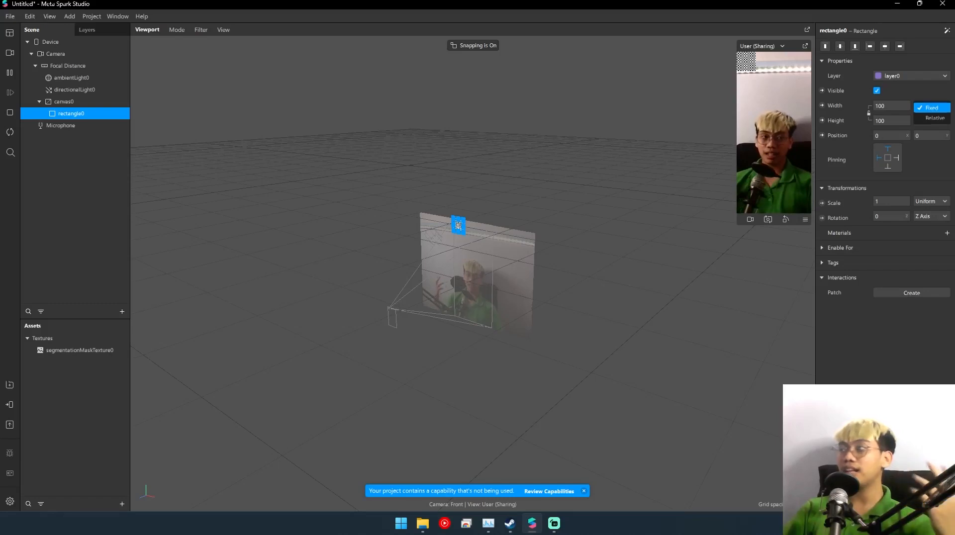
pyautogui.click(932, 118)
pyautogui.click(890, 105)
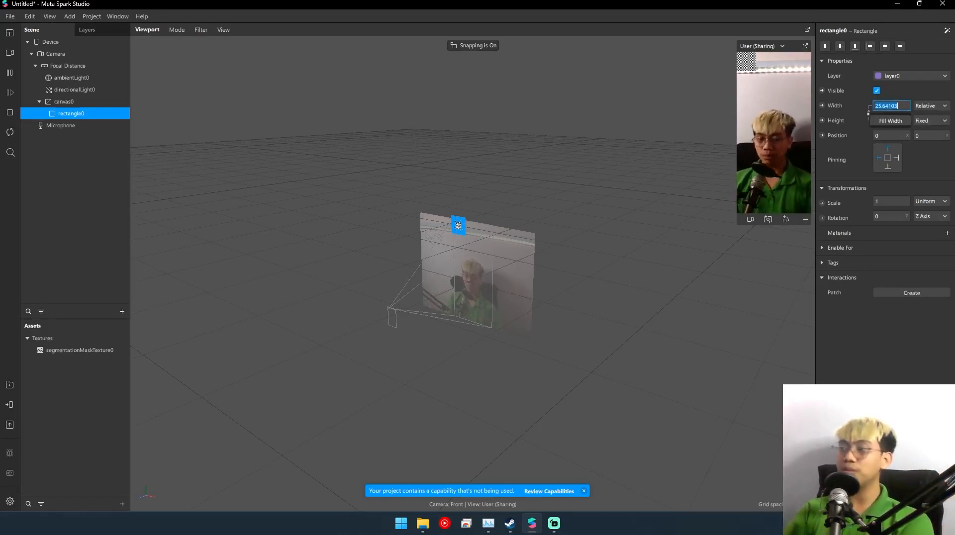
pyautogui.write('50')
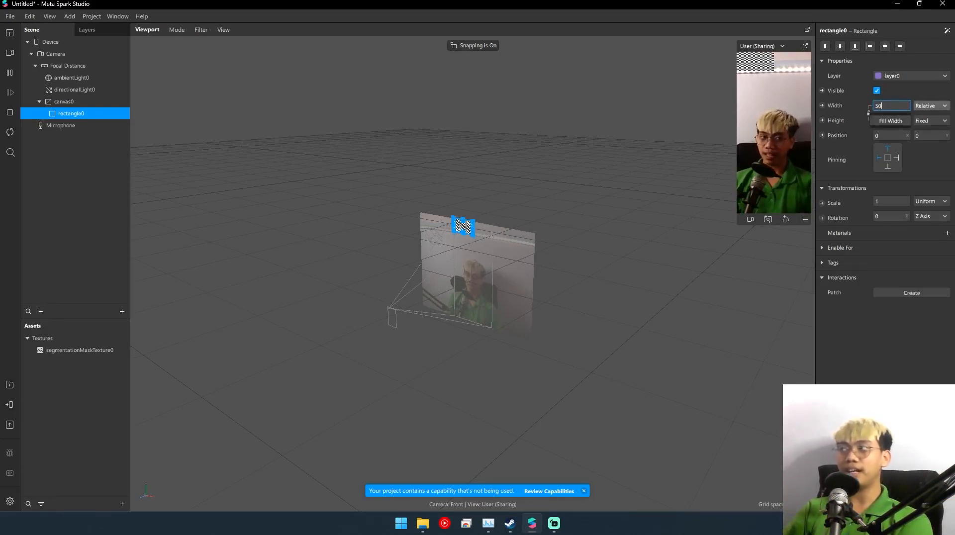
pyautogui.press('BackSpace')
pyautogui.press('BackSpace')
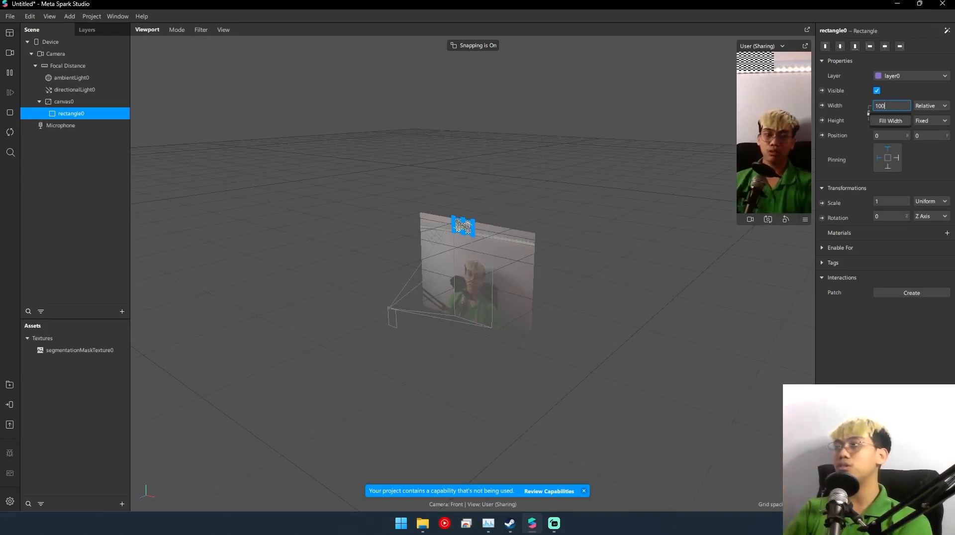
pyautogui.write('100')
pyautogui.press('Return')
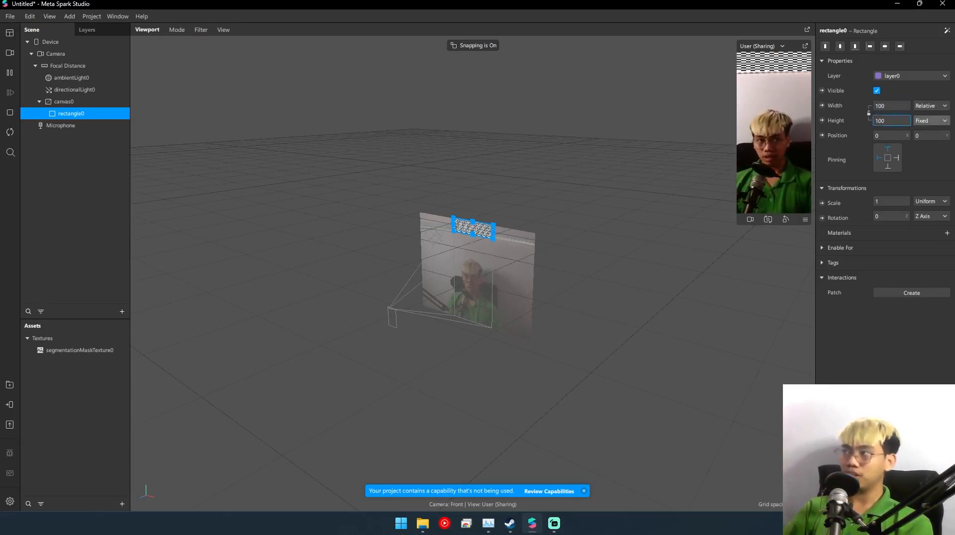
# - Make the rectangle's height relative and fill the full canvas height, and assign a new material to the rectangle
pyautogui.click(930, 120)
pyautogui.click(934, 133)
pyautogui.click(891, 121)
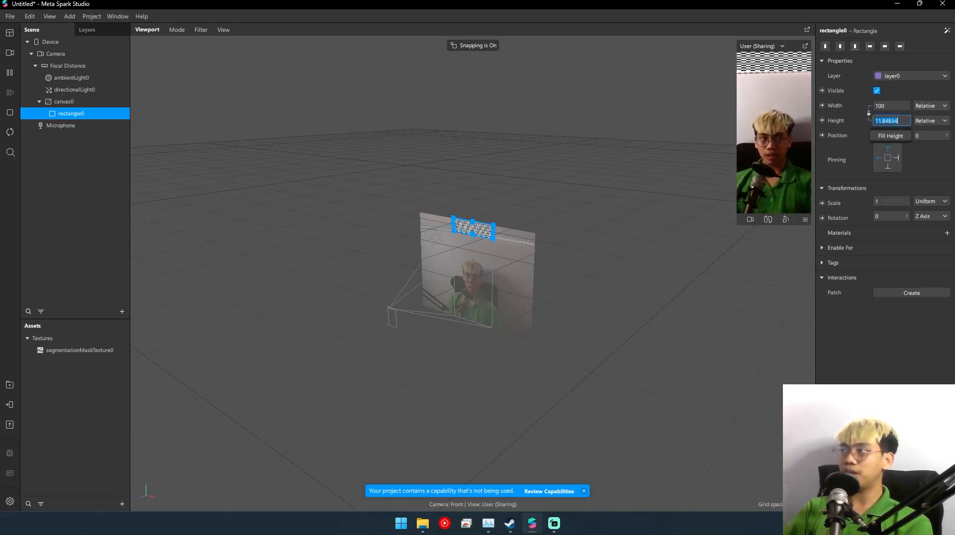
pyautogui.click(891, 136)
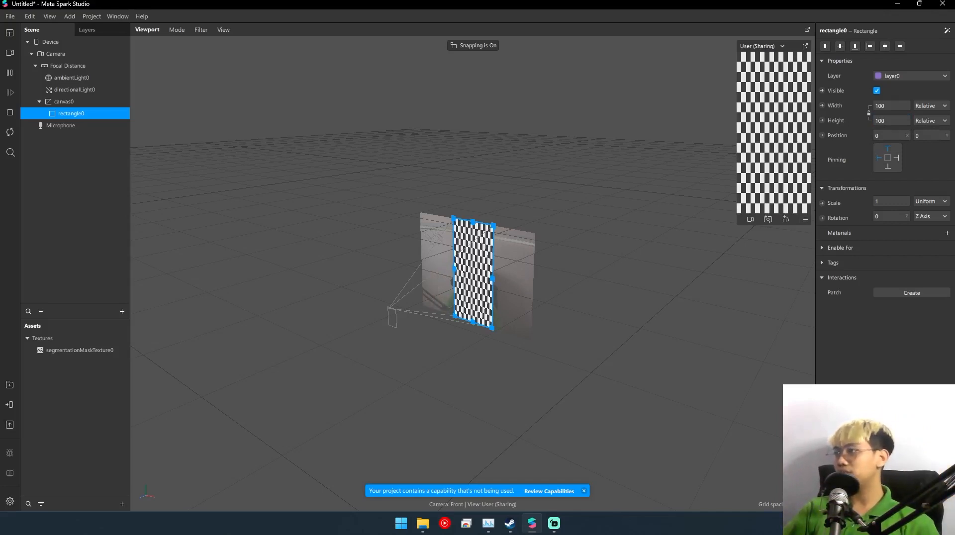
pyautogui.click(946, 233)
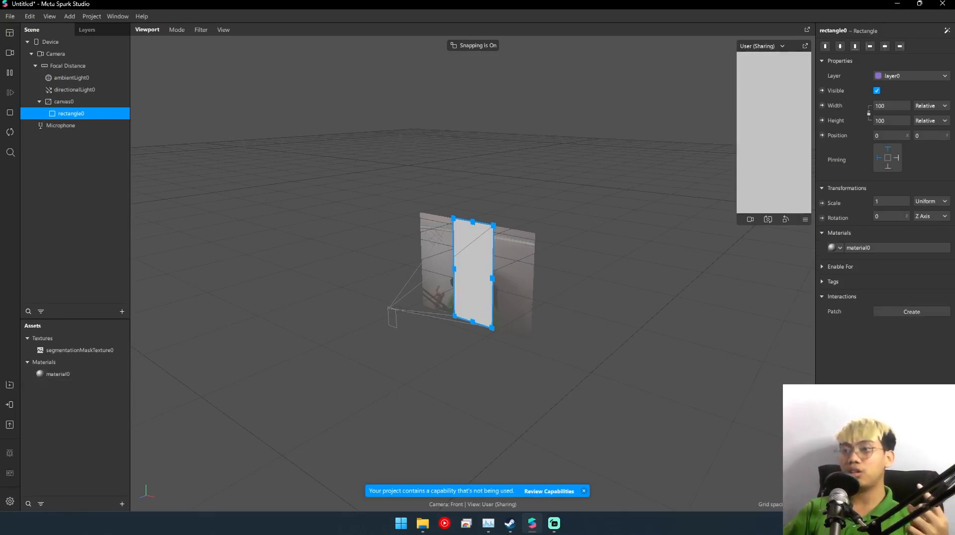
pyautogui.click(58, 374)
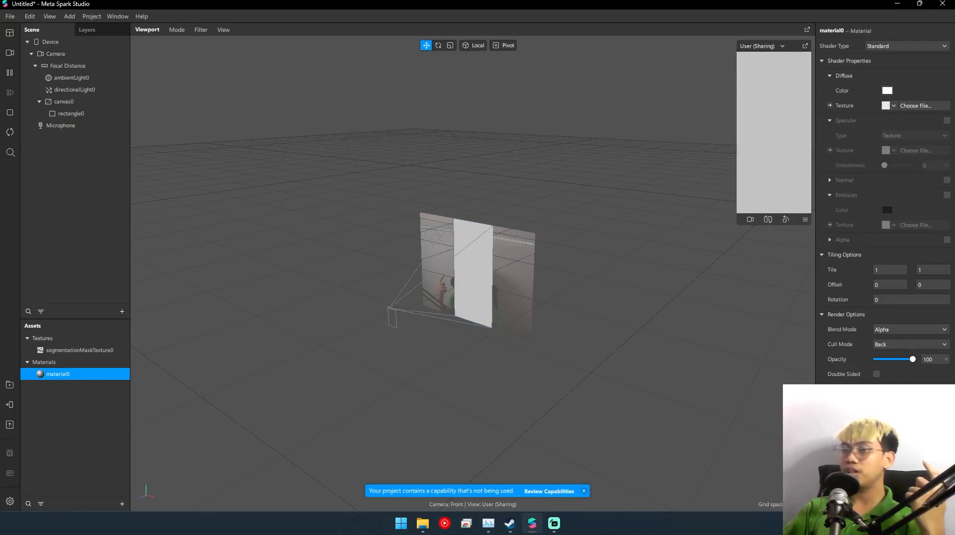
# - Import tree.jpg from the computer as a texture and compare its properties with the segmentation mask texture's
pyautogui.click(75, 208)
pyautogui.click(122, 504)
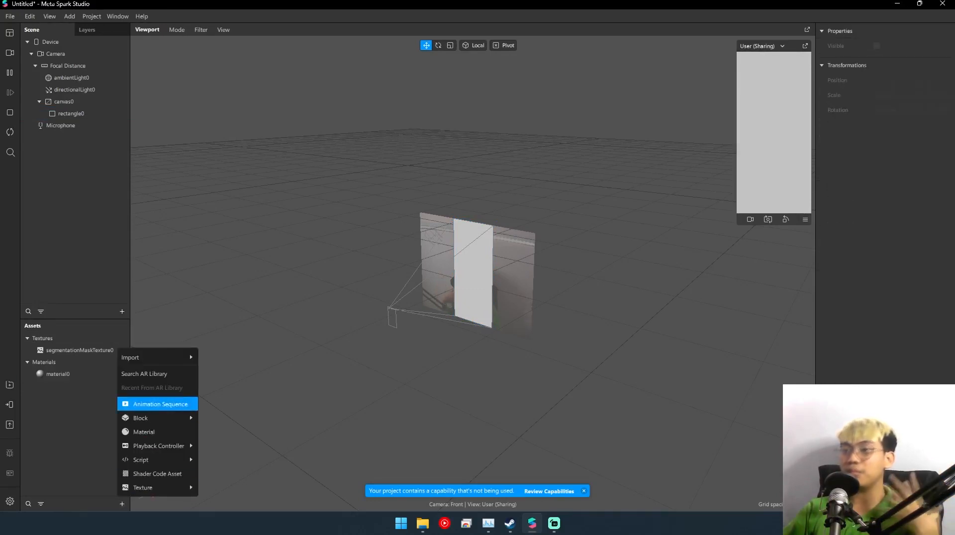
pyautogui.moveTo(150, 357)
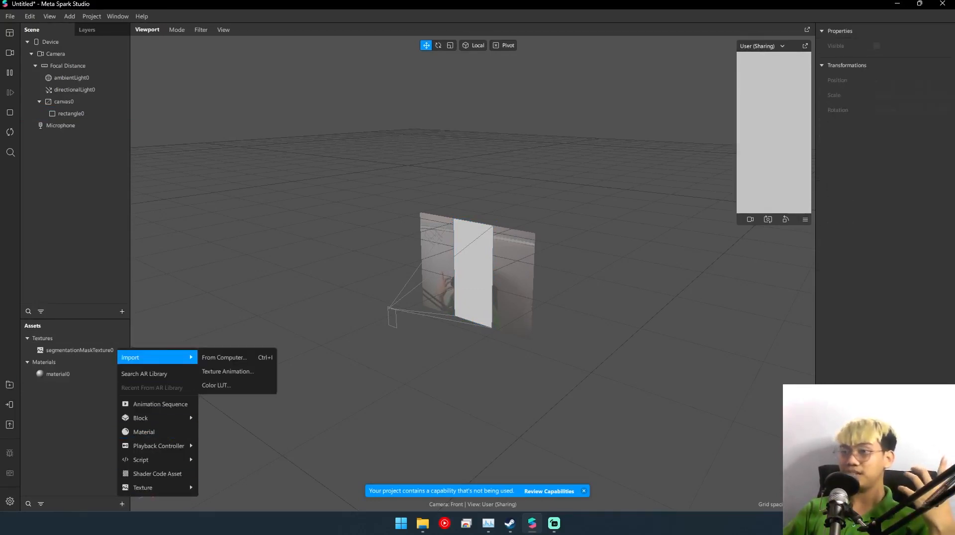
pyautogui.click(224, 358)
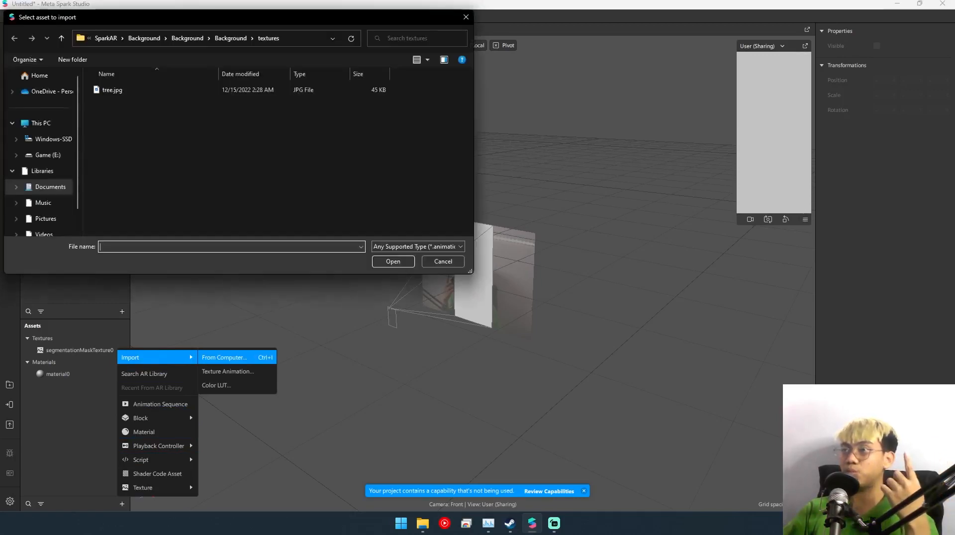
pyautogui.click(149, 90)
pyautogui.press('Return')
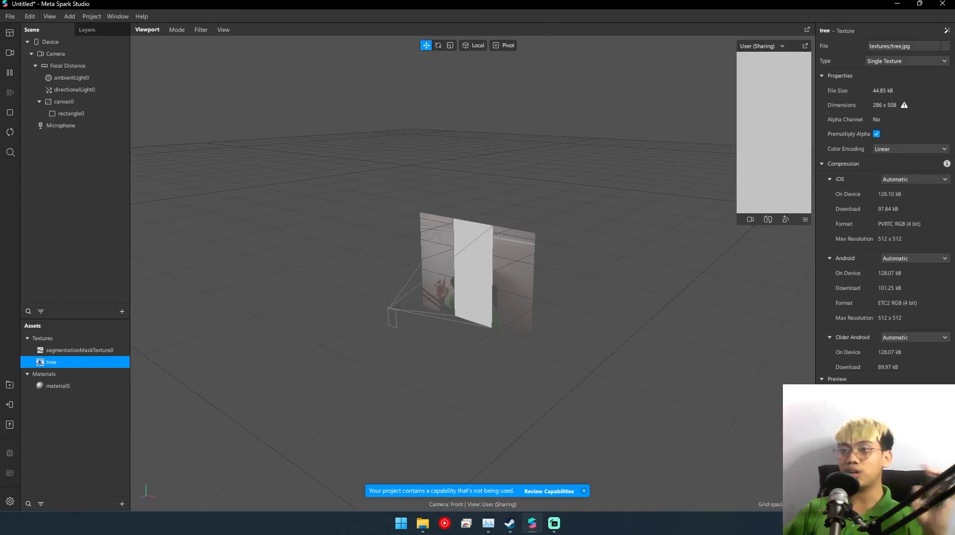
pyautogui.click(80, 350)
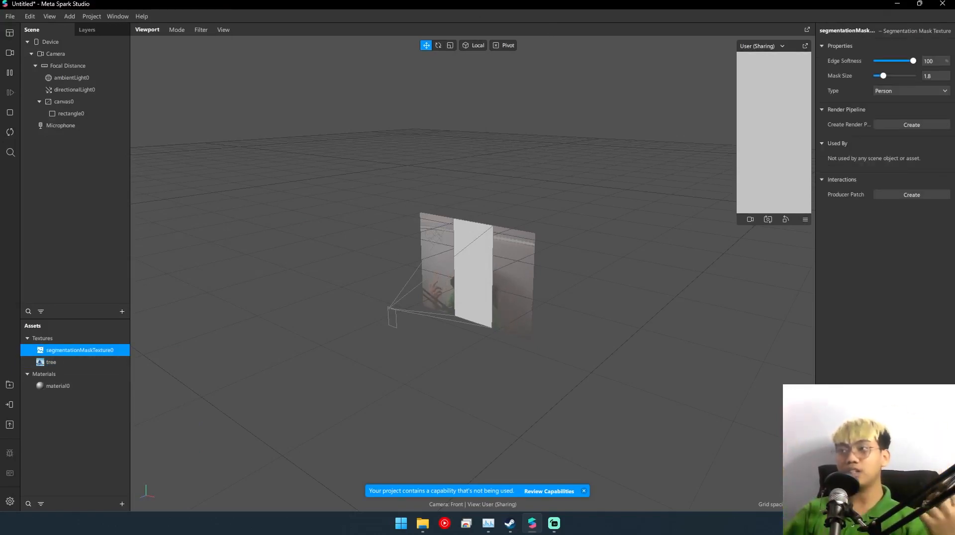
pyautogui.click(51, 362)
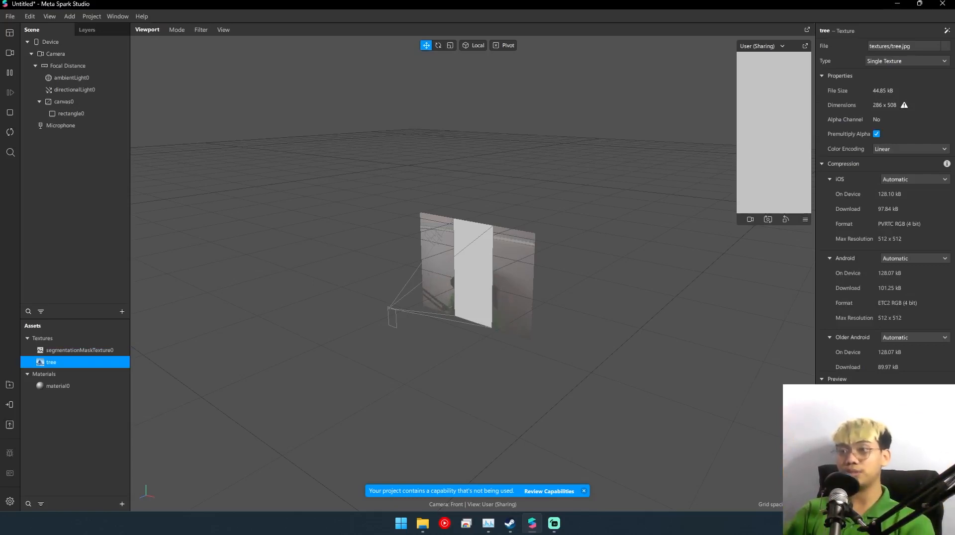
# - Set material0's shader type to Flat and assign the tree image as its diffuse texture
pyautogui.click(57, 386)
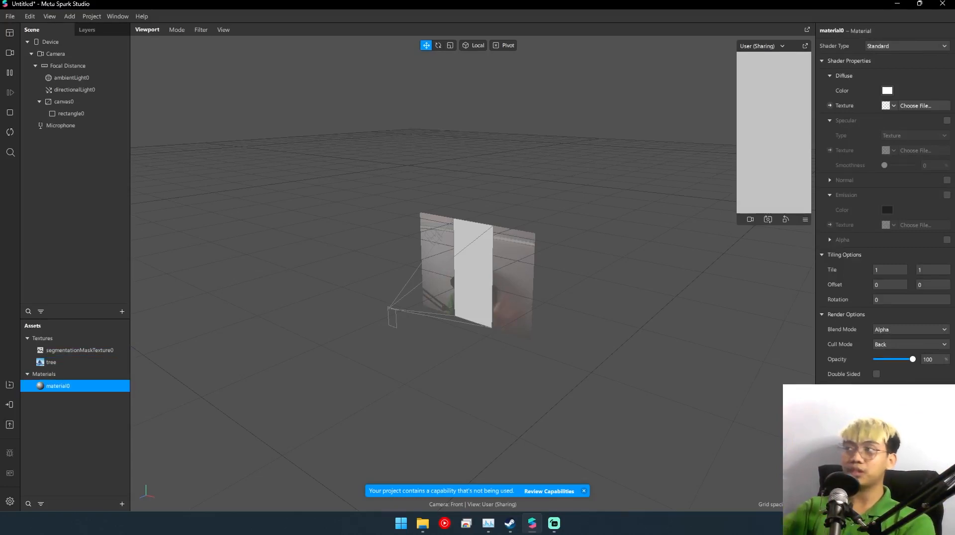
pyautogui.click(907, 46)
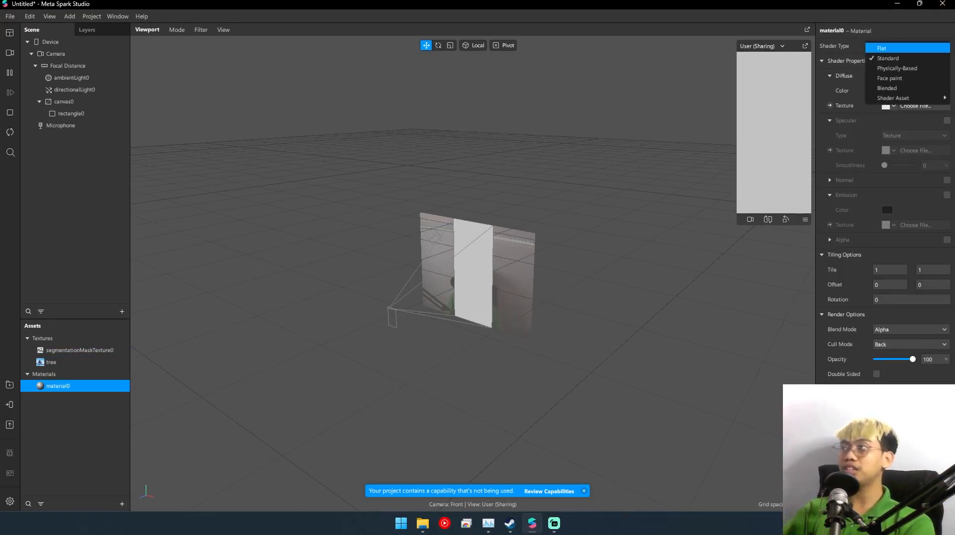
pyautogui.click(896, 48)
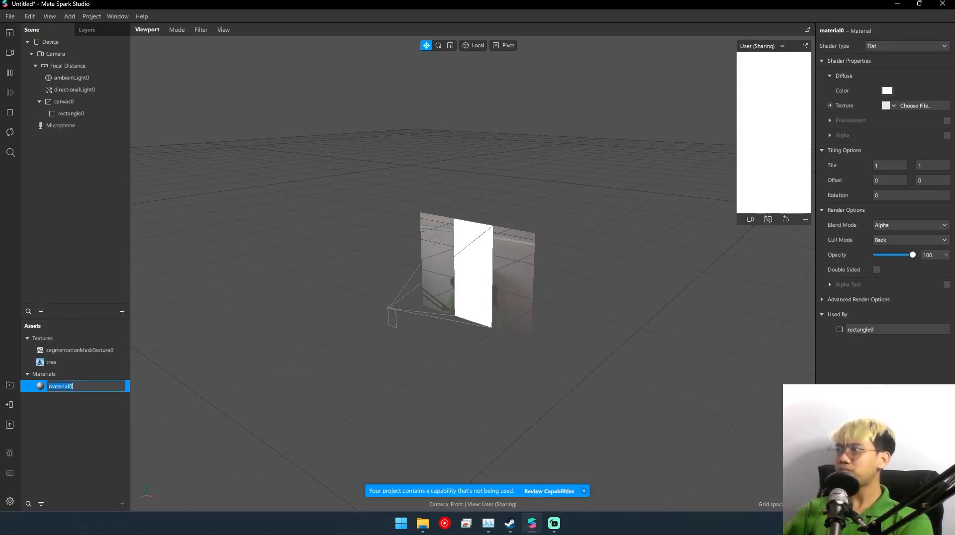
pyautogui.click(915, 106)
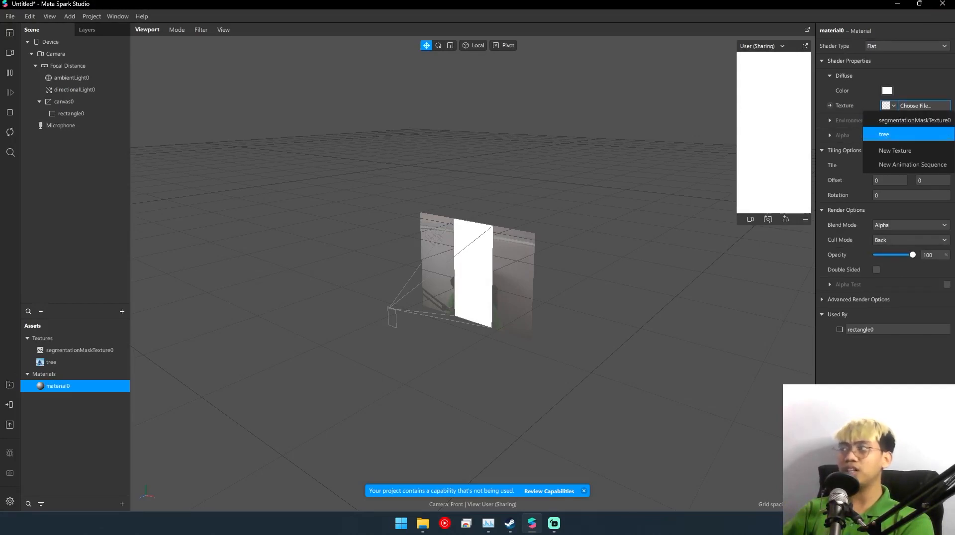
pyautogui.click(898, 120)
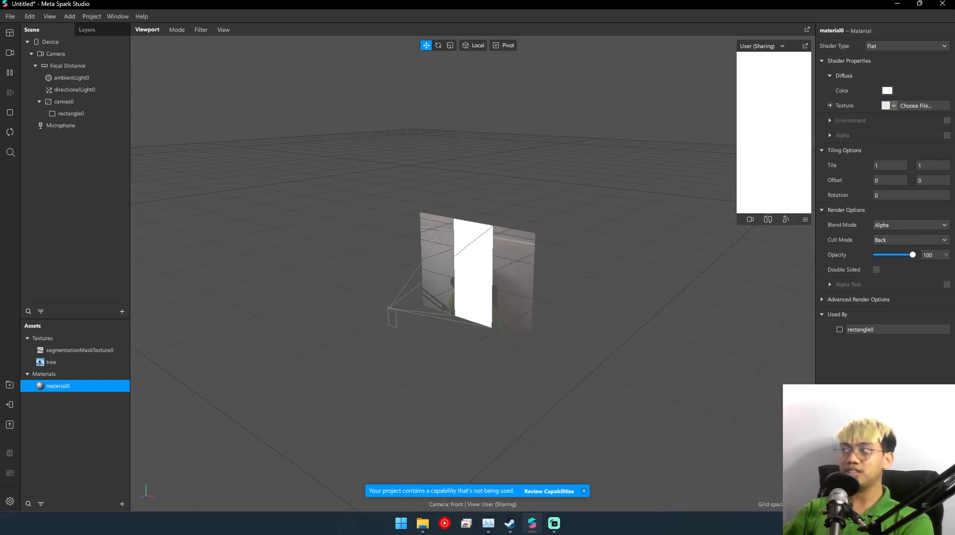
pyautogui.click(890, 106)
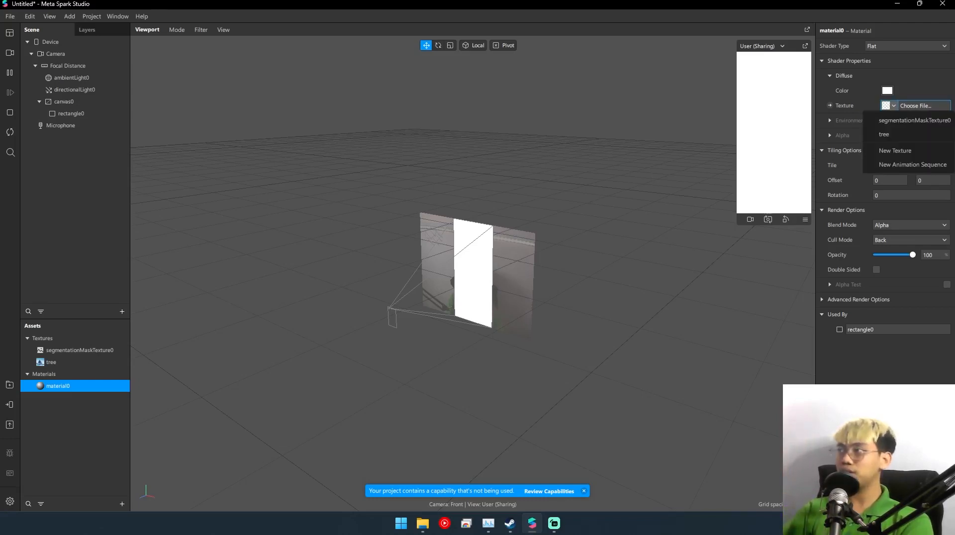
pyautogui.click(890, 135)
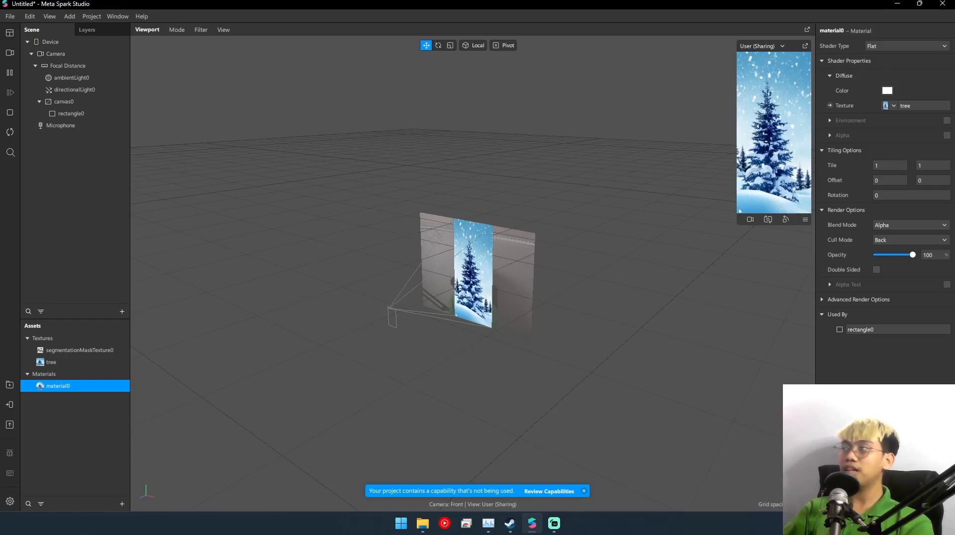
# - Enable Alpha on the material with segmentationMaskTexture0 as its texture and invert it so the tree image fills the background
pyautogui.click(946, 135)
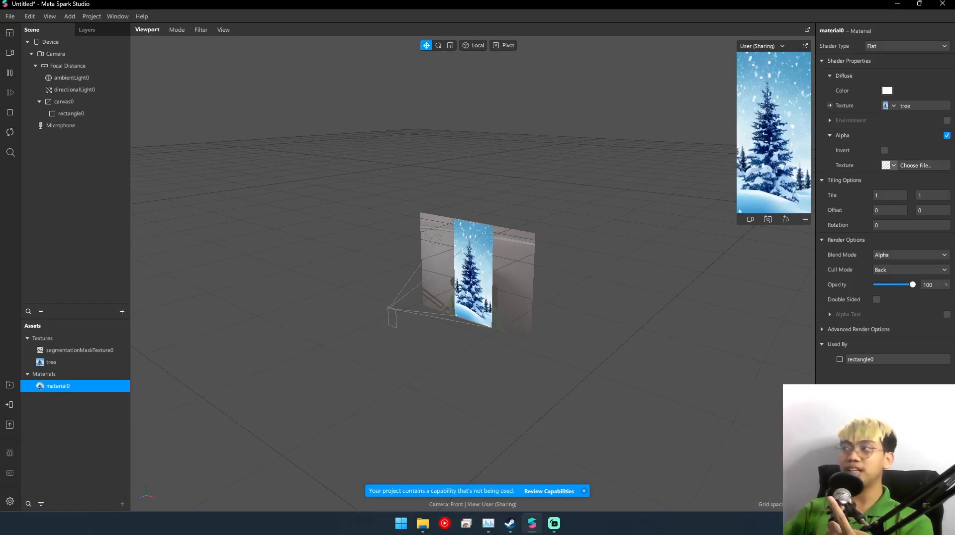
pyautogui.click(894, 166)
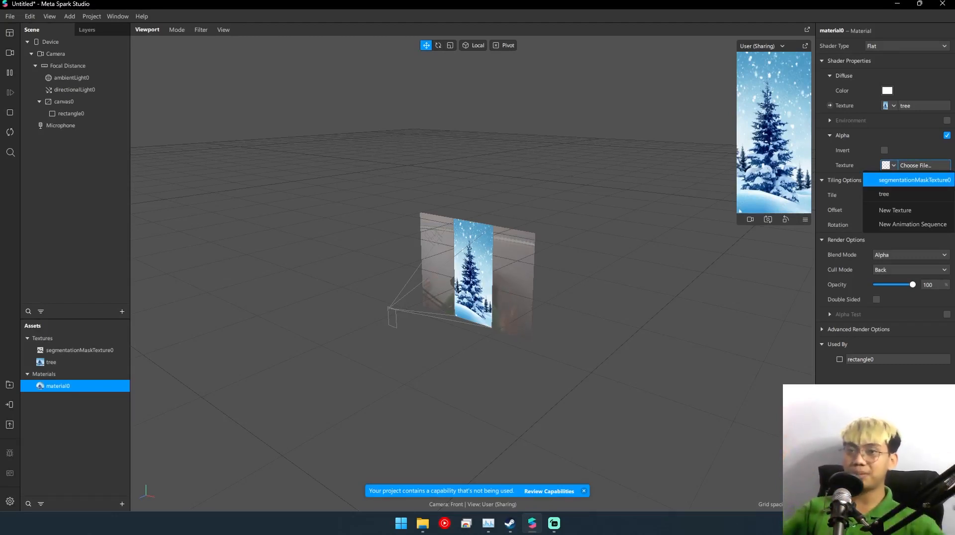
pyautogui.click(914, 180)
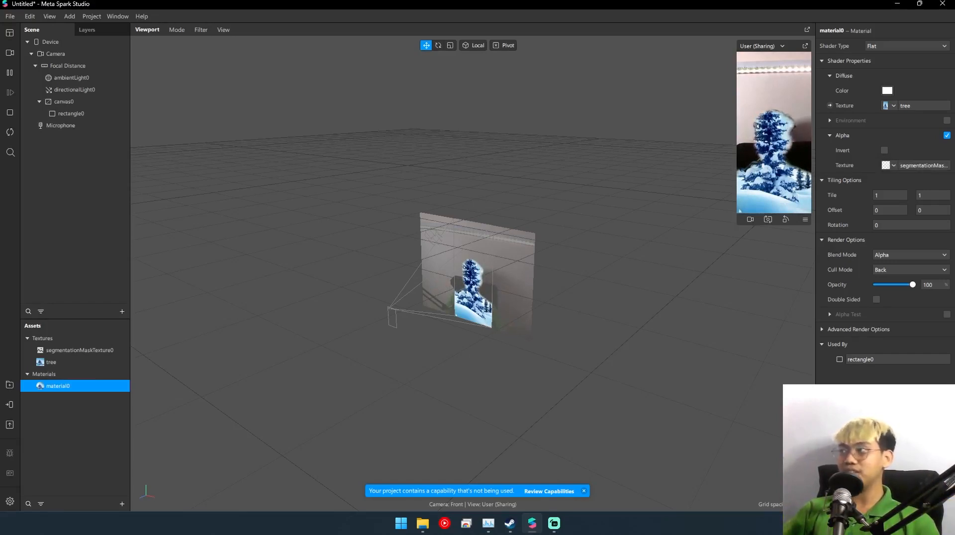
pyautogui.click(884, 150)
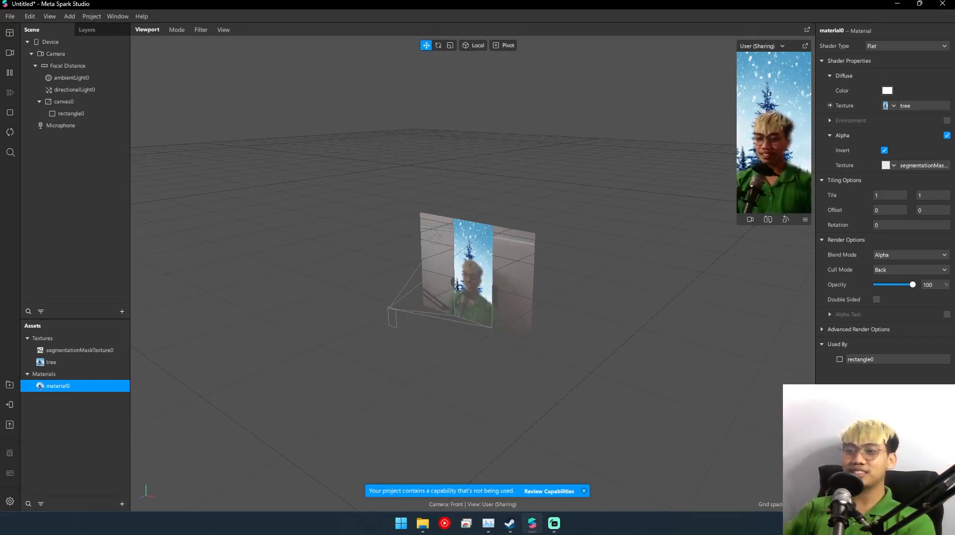
# - Remove the tree texture from material0 and set its diffuse color to red, #ff0004
pyautogui.click(79, 350)
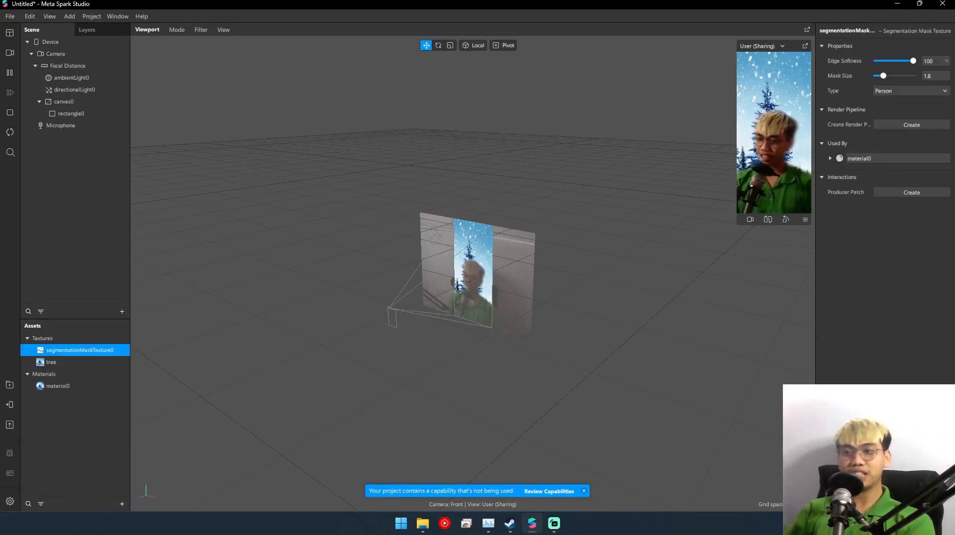
pyautogui.click(51, 362)
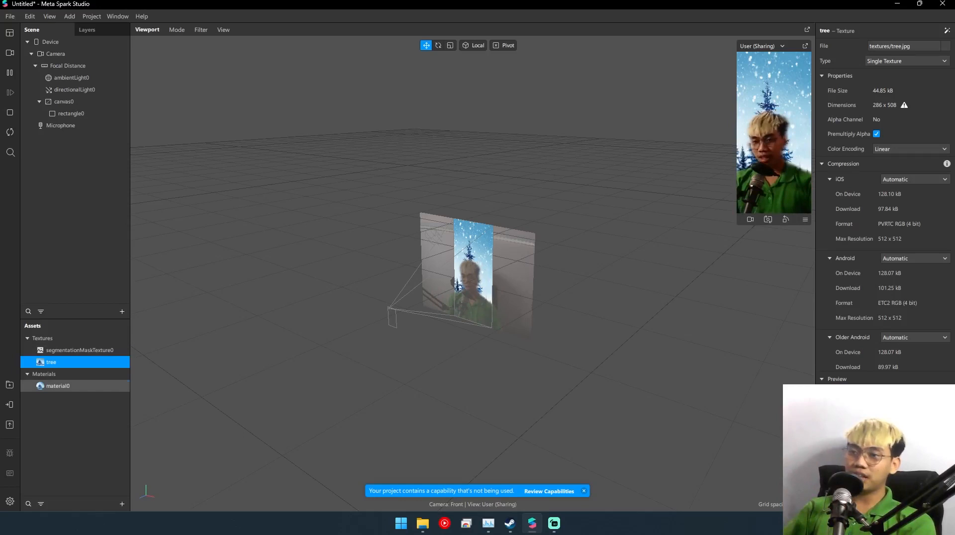
pyautogui.click(57, 386)
pyautogui.click(890, 105)
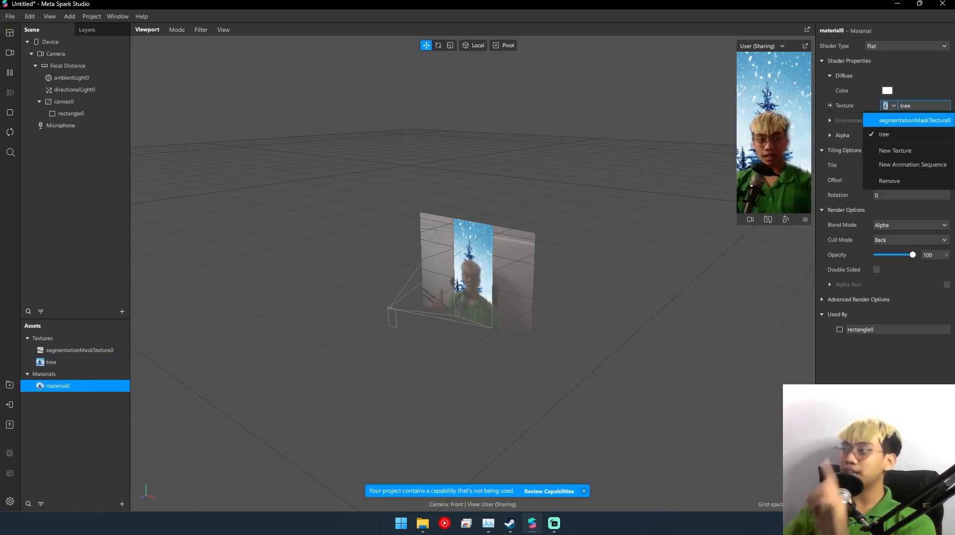
pyautogui.click(889, 181)
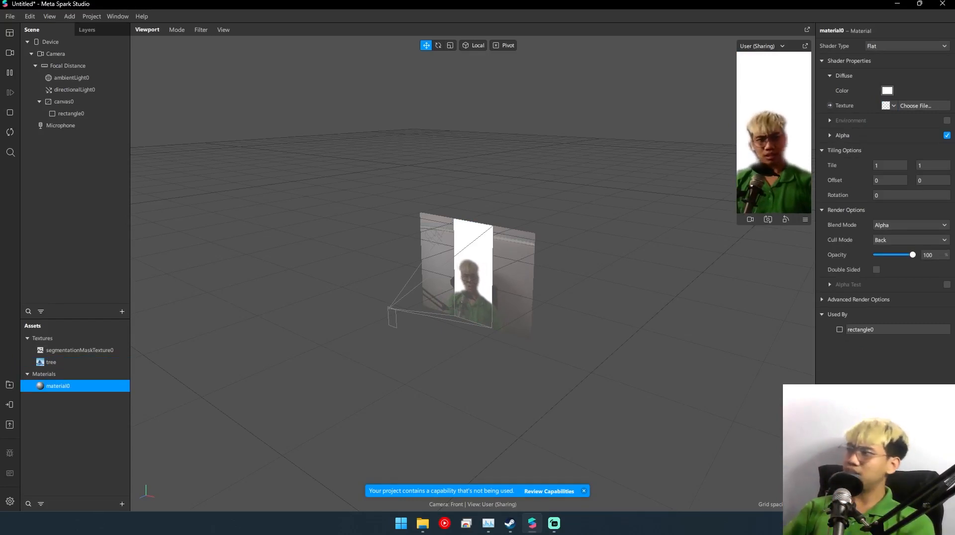
pyautogui.click(887, 91)
pyautogui.click(472, 166)
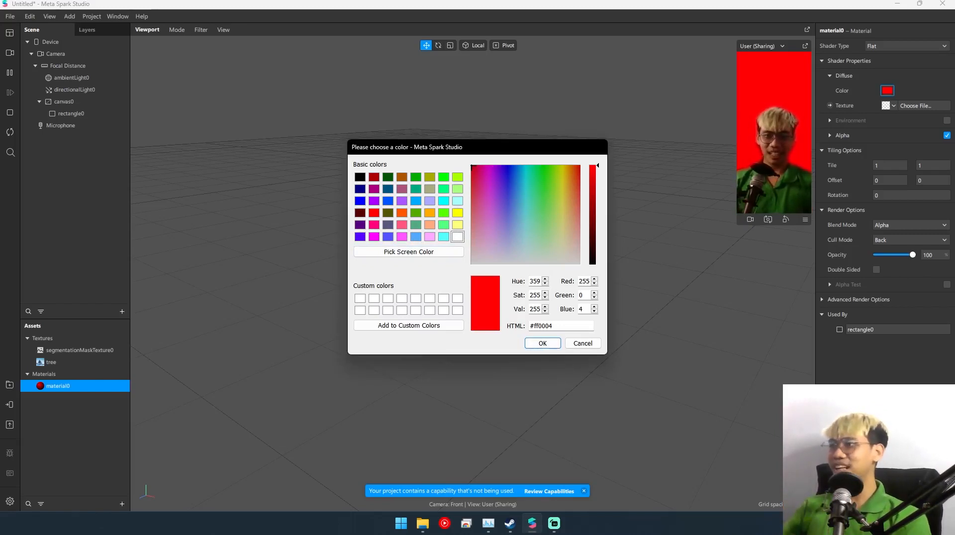
pyautogui.click(532, 343)
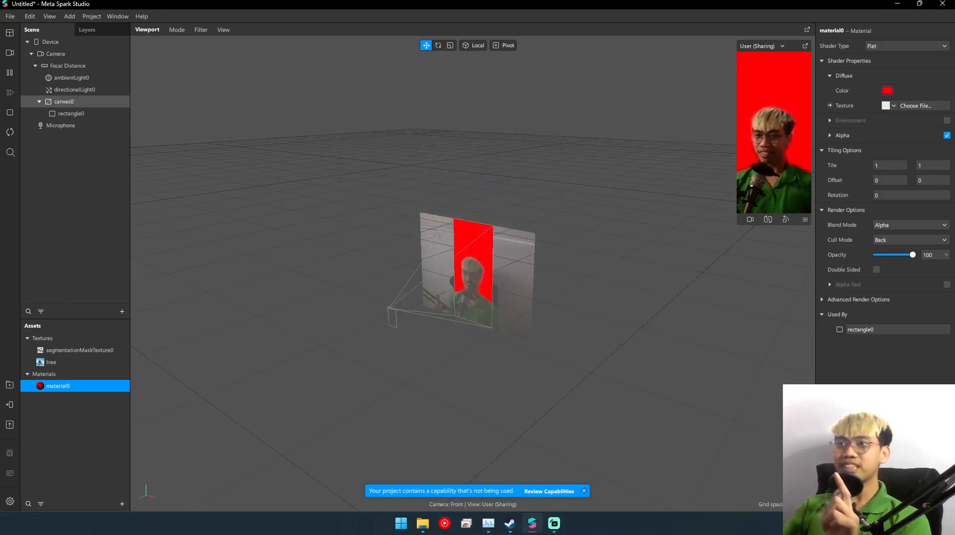
# - Review the rectangle and its material, and set the segmentation mask texture's edge softness to 69 and mask size to 2
pyautogui.click(64, 102)
pyautogui.click(72, 114)
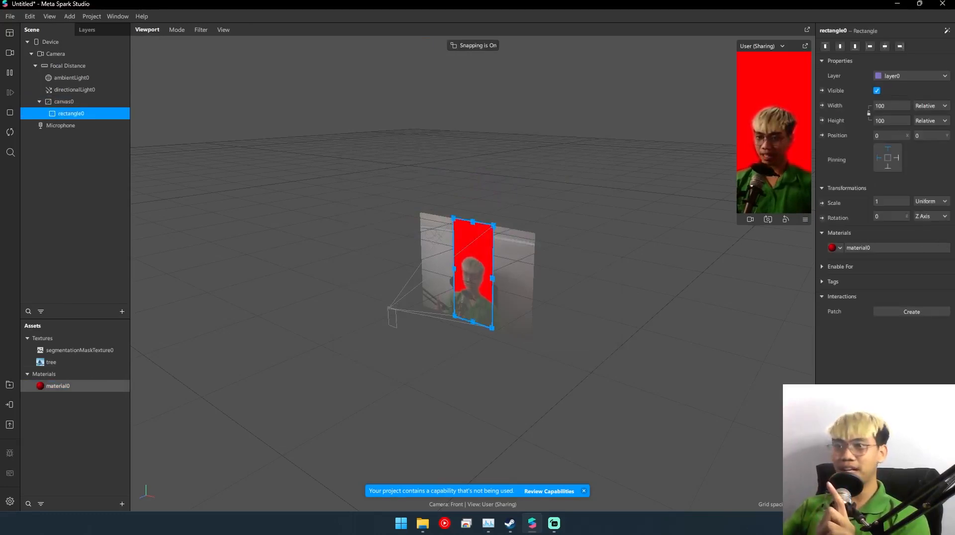
pyautogui.click(58, 386)
pyautogui.click(80, 350)
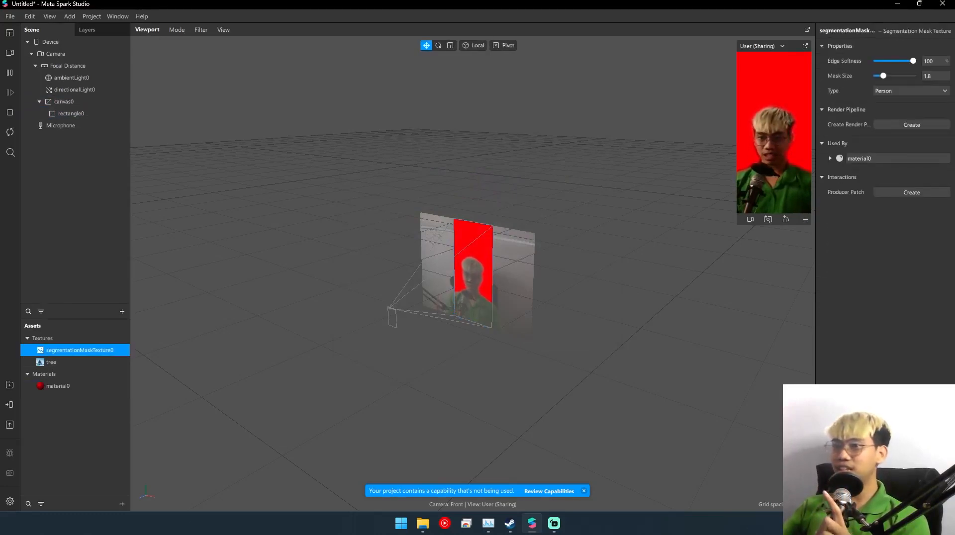
pyautogui.moveTo(884, 75); pyautogui.dragTo(902, 61)
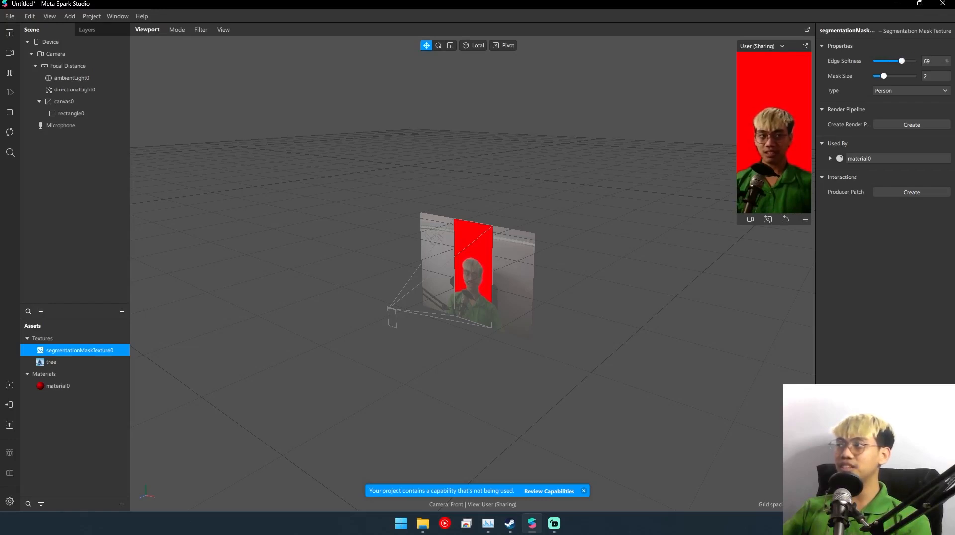
# - Change the segmentation mask texture's type from Person to Hair
pyautogui.click(912, 91)
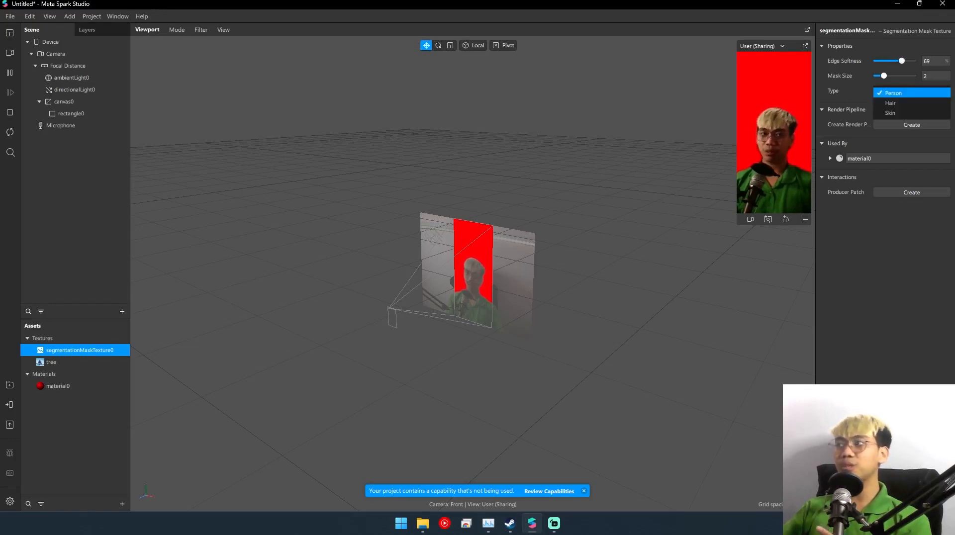
pyautogui.click(912, 92)
pyautogui.click(912, 91)
pyautogui.click(890, 107)
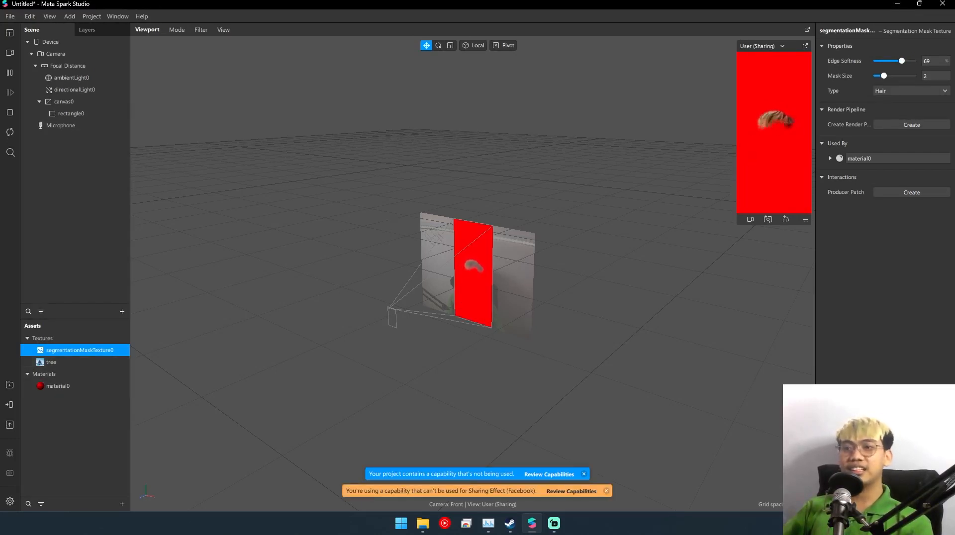
# - Turn off alpha inversion on material0 to preview red hair, and turn the inversion back on
pyautogui.click(58, 386)
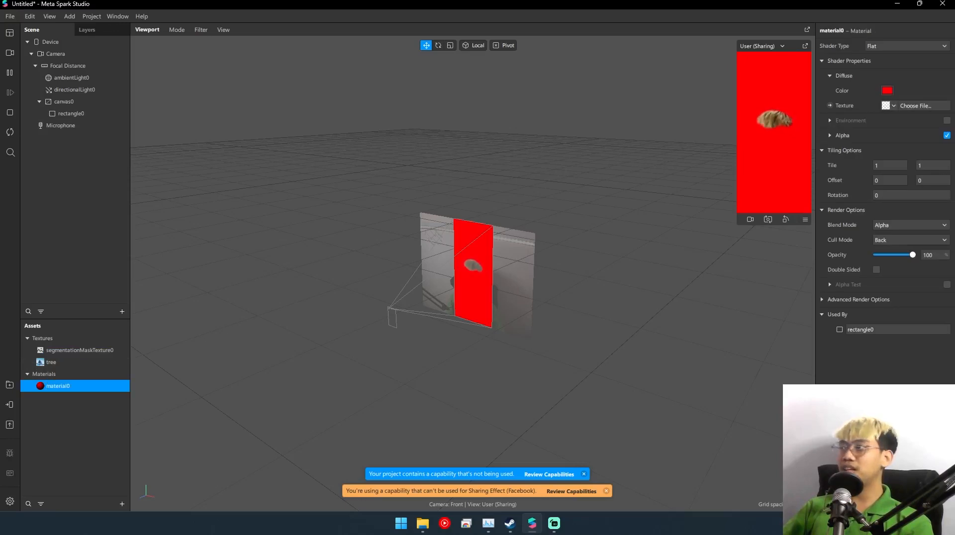
pyautogui.click(829, 135)
pyautogui.click(885, 150)
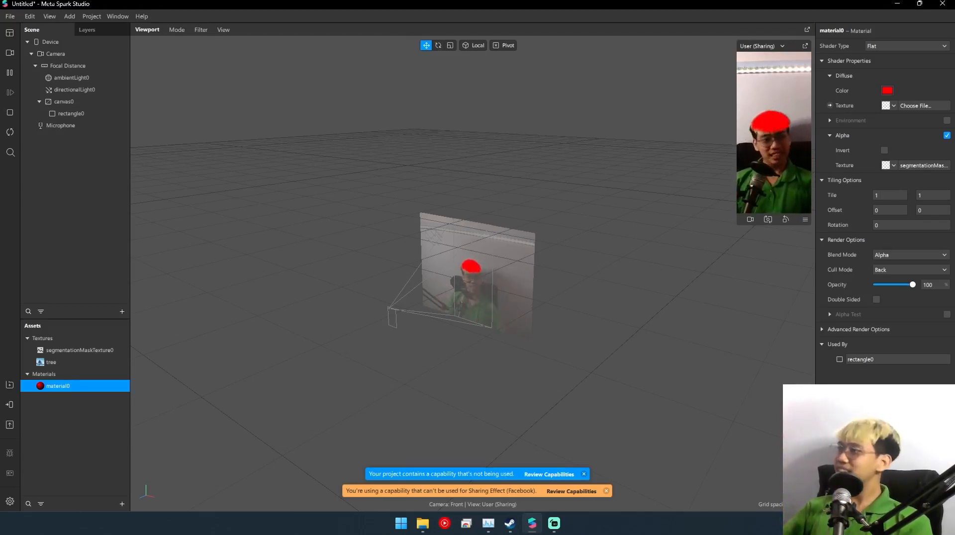
pyautogui.click(884, 151)
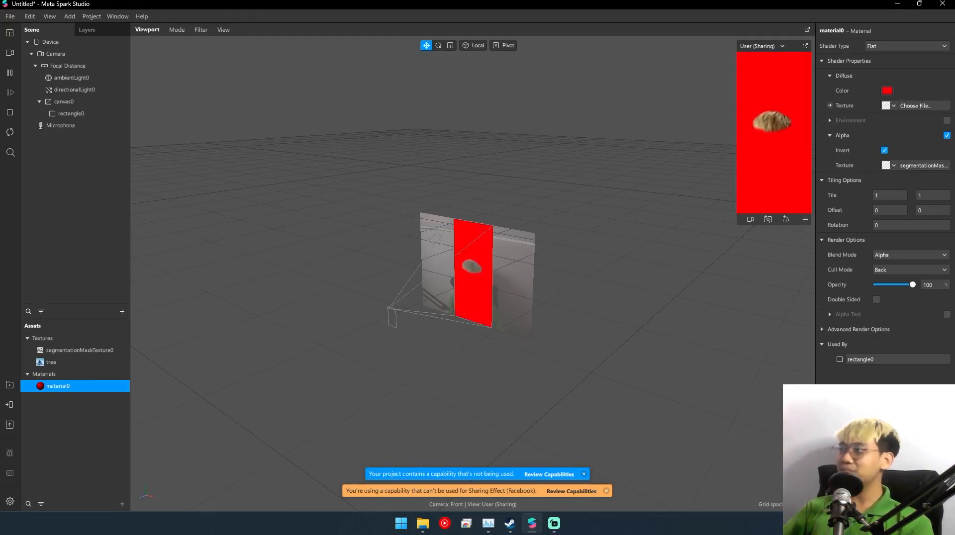
# - Change the segmentation mask texture's type to Skin
pyautogui.click(80, 350)
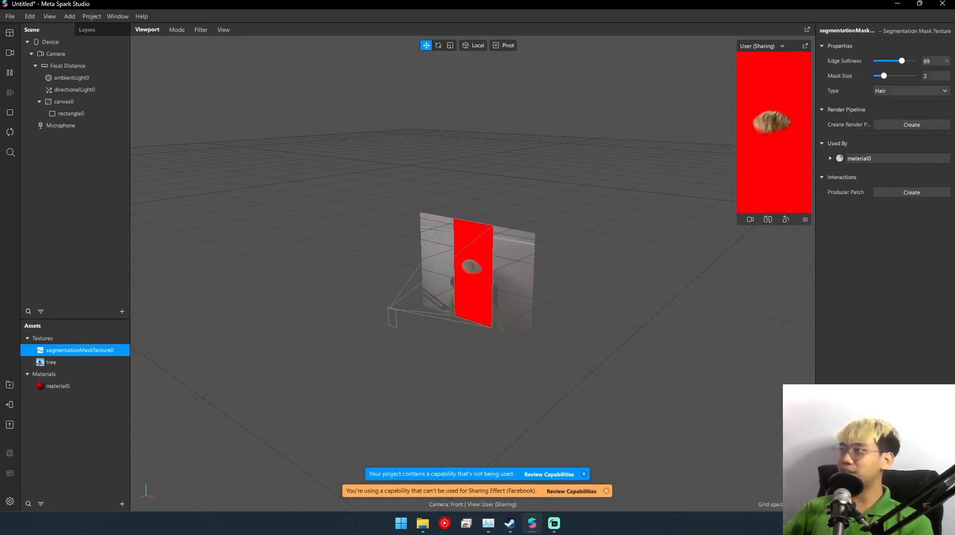
pyautogui.click(912, 91)
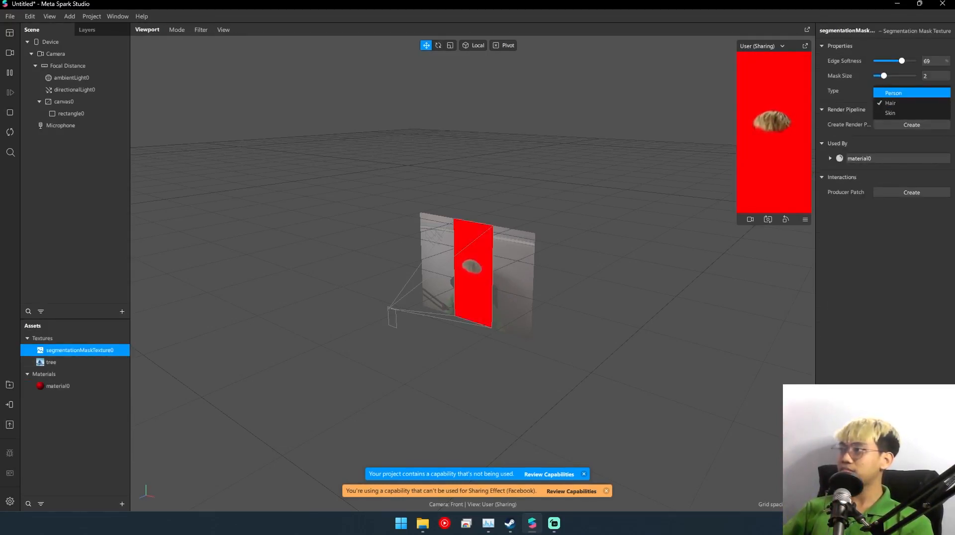
pyautogui.click(912, 93)
pyautogui.click(912, 91)
pyautogui.click(890, 114)
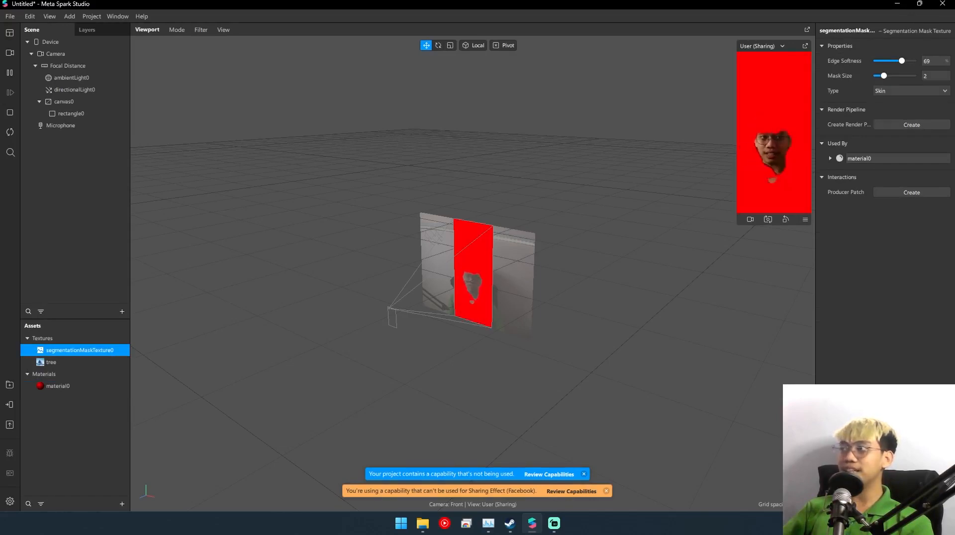
# - Turn off alpha inversion on material0 so the red covers the skin, and check its diffuse color without changing it
pyautogui.click(58, 386)
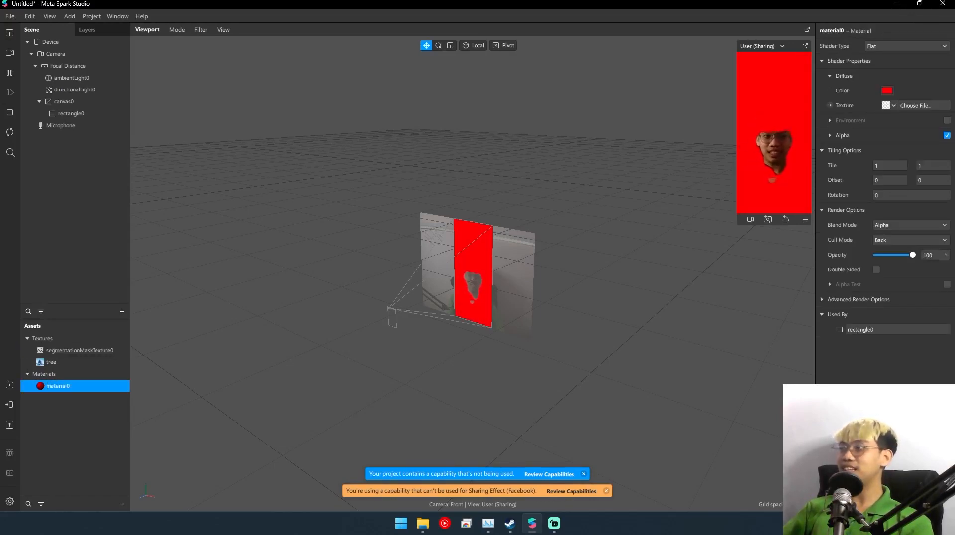
pyautogui.click(829, 135)
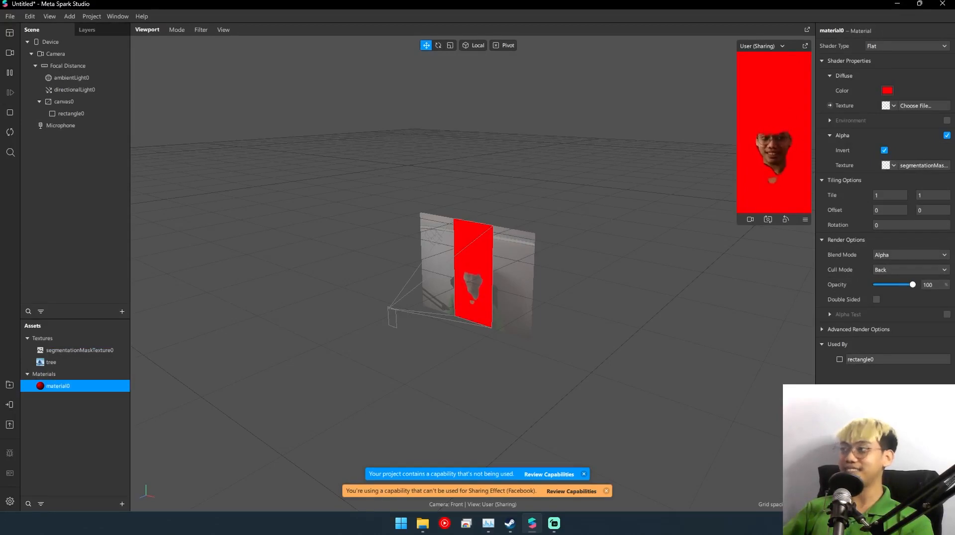
pyautogui.click(884, 151)
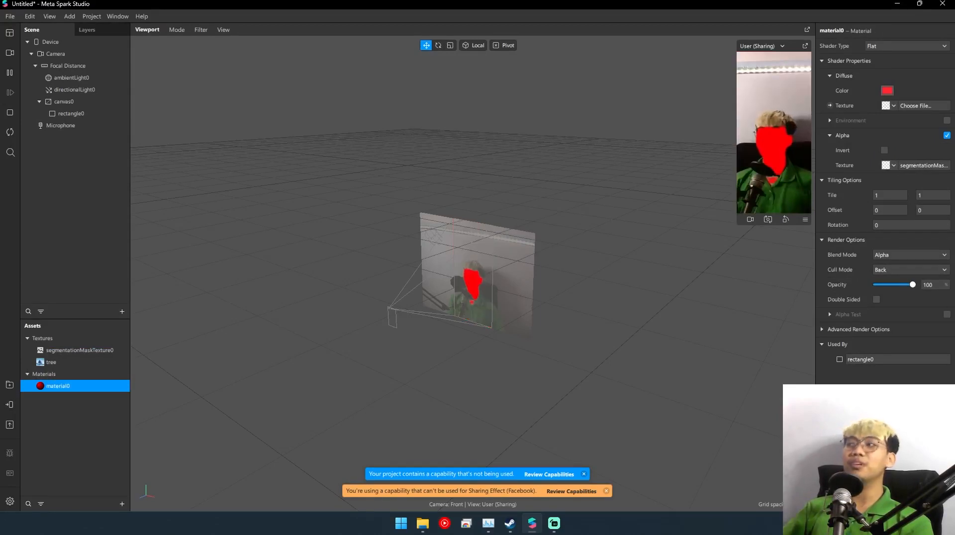
pyautogui.click(887, 90)
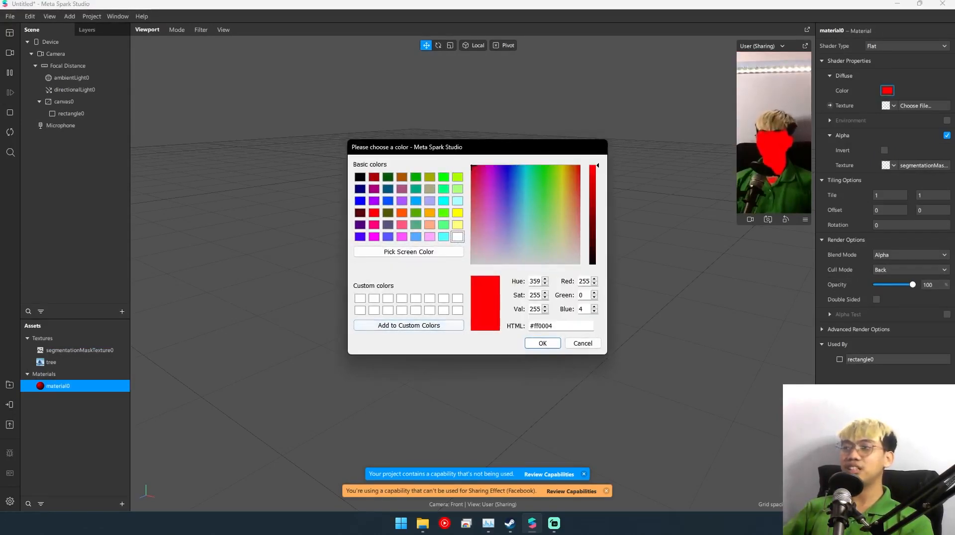
pyautogui.click(583, 343)
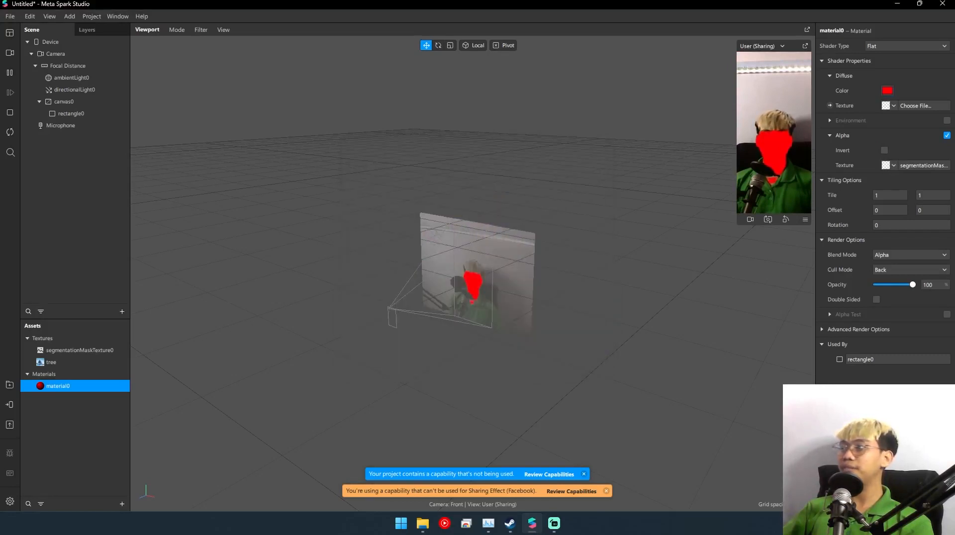
# - Return material0's shader type to Standard and lower its opacity
pyautogui.hotkey('ctrl', 'z')
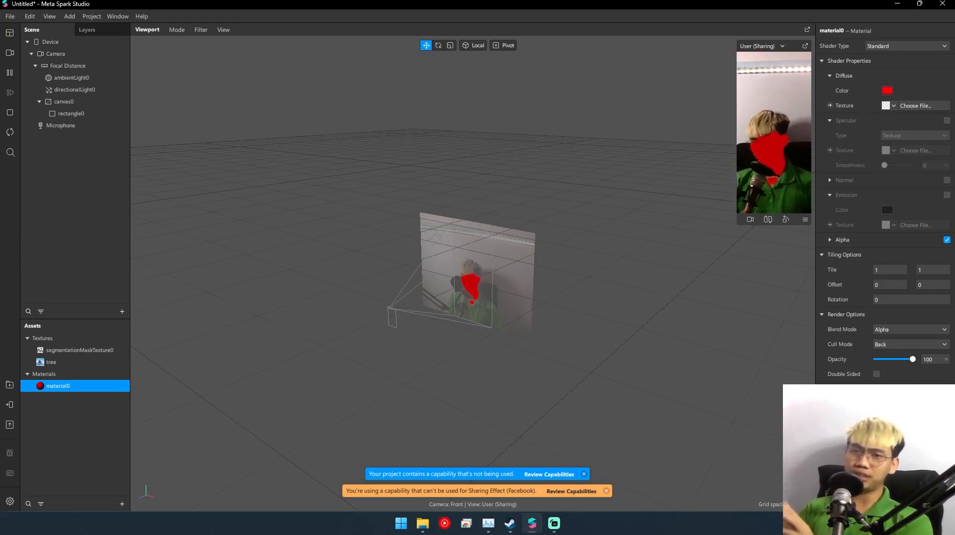
pyautogui.moveTo(912, 359); pyautogui.dragTo(883, 359)
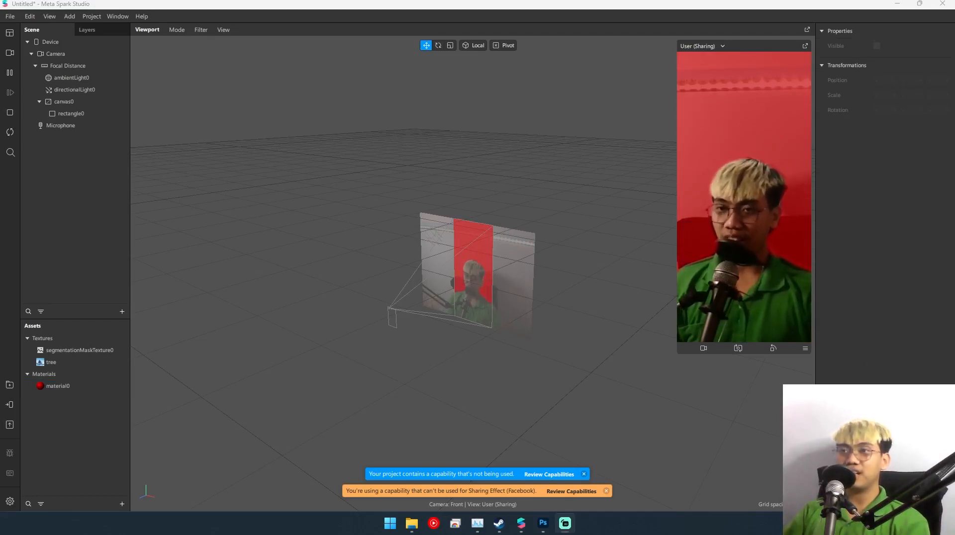
pyautogui.hotkey('alt', 'Tab')
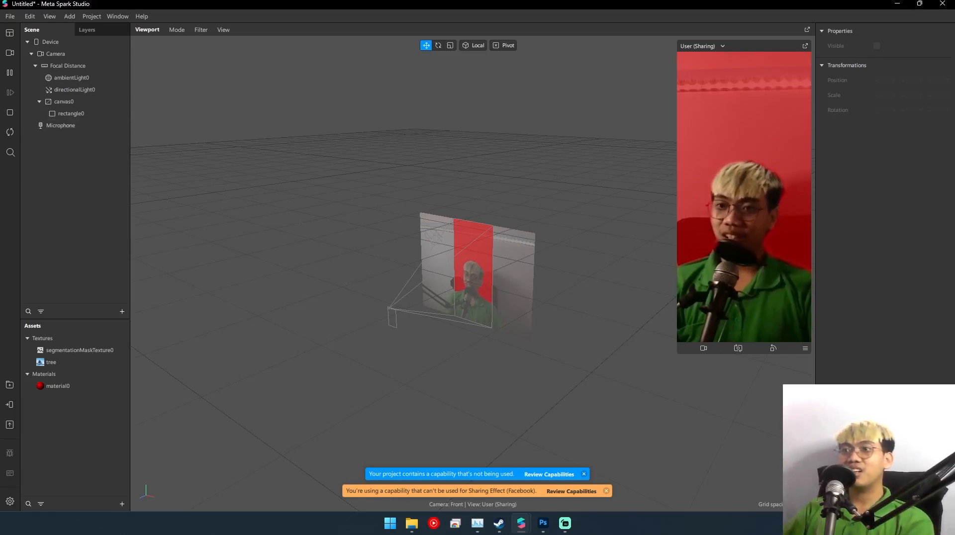
pyautogui.click(64, 101)
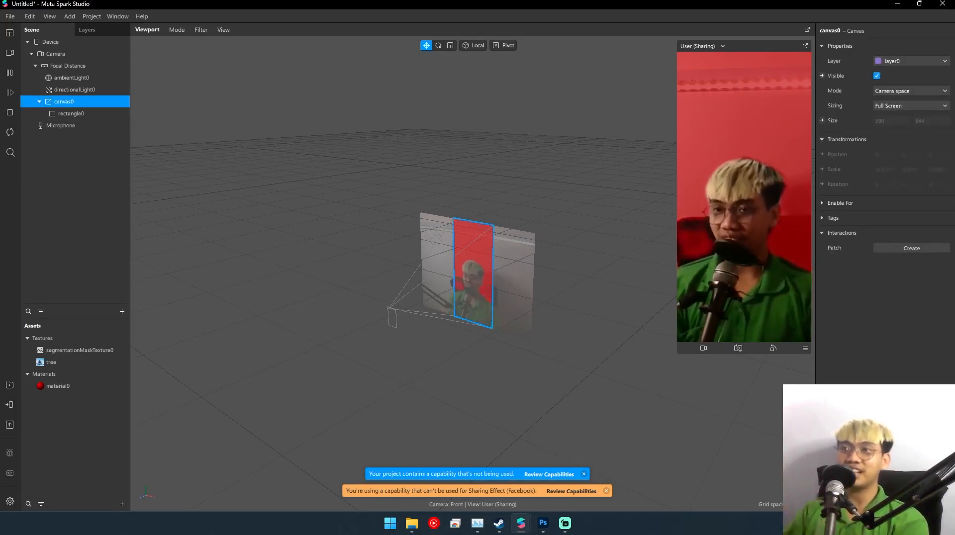
pyautogui.click(74, 185)
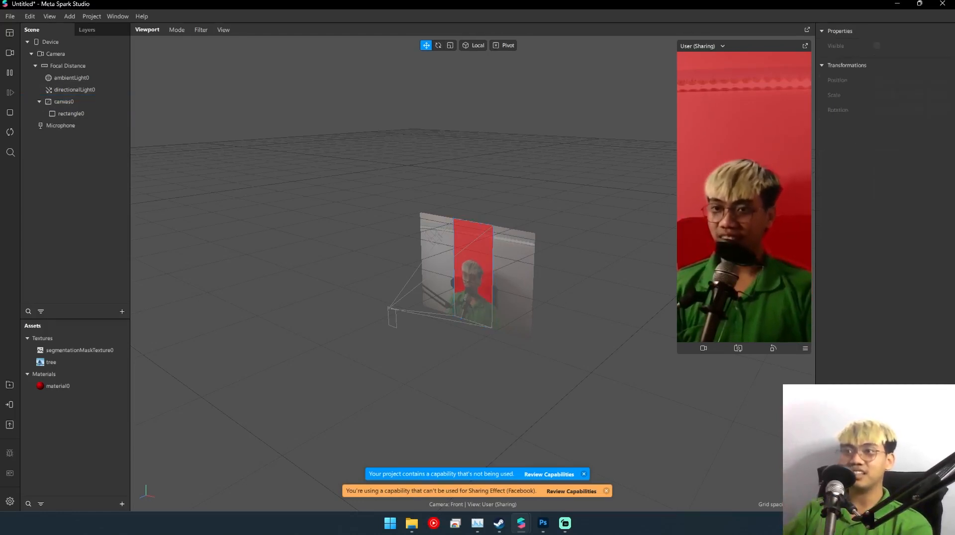
# - Review the project's capabilities, search the addable ones for "face", and close the project properties without inserting any
pyautogui.click(118, 16)
pyautogui.moveTo(92, 16)
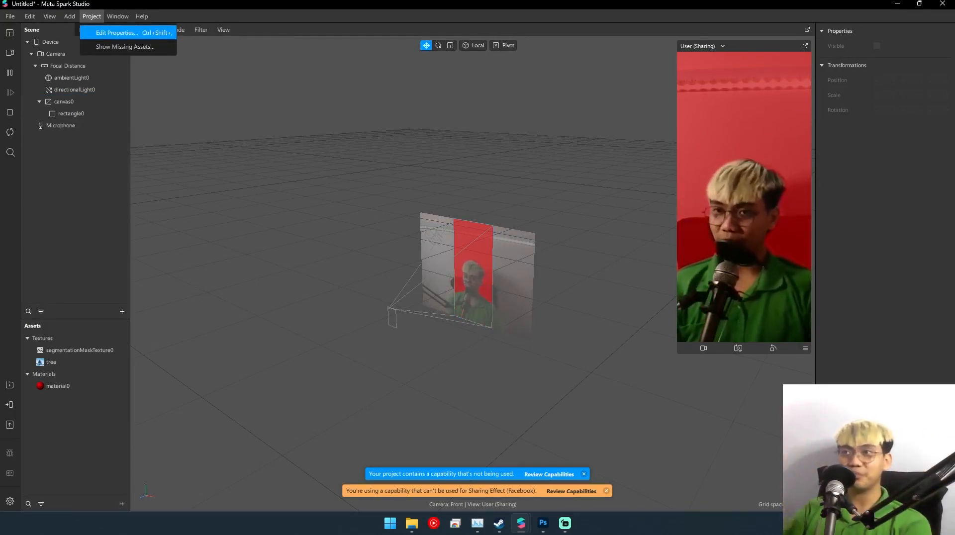
pyautogui.click(117, 33)
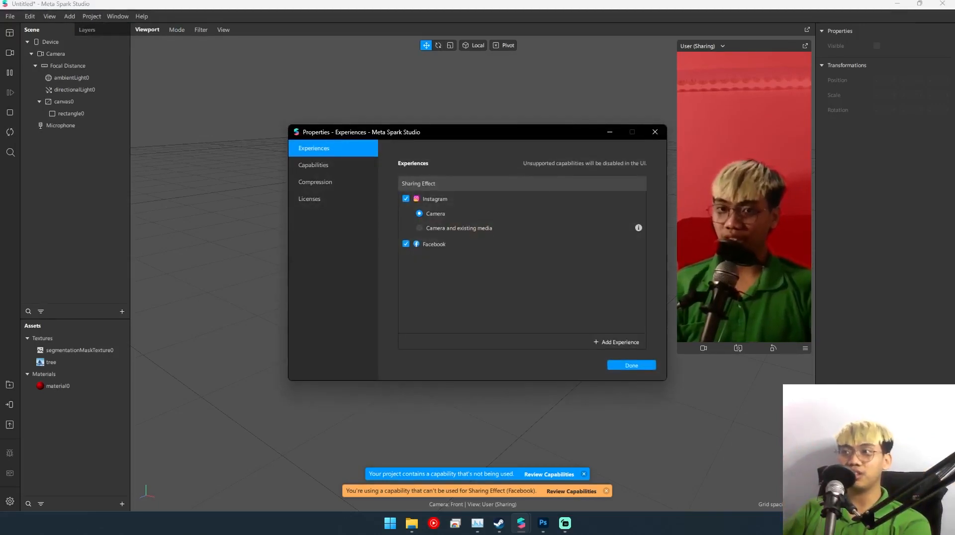
pyautogui.click(323, 165)
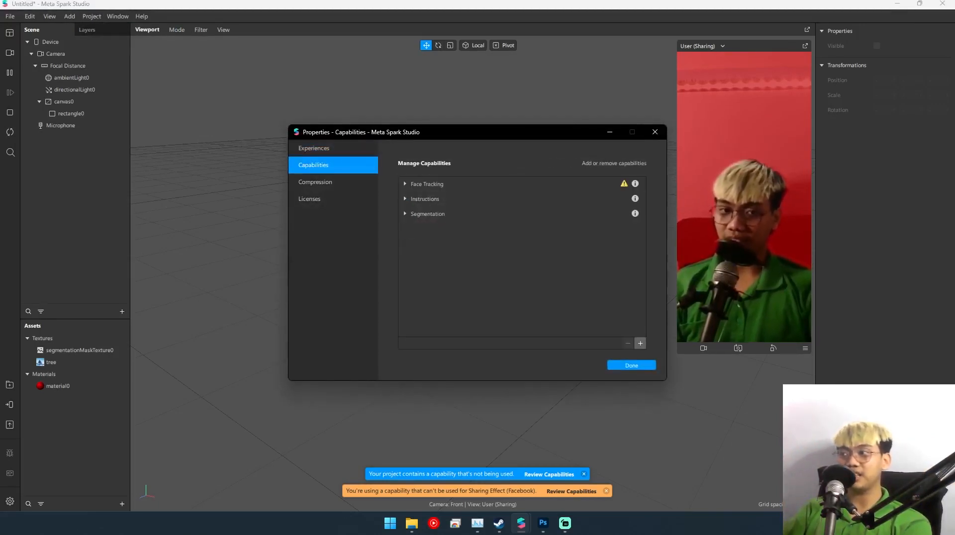
pyautogui.click(640, 343)
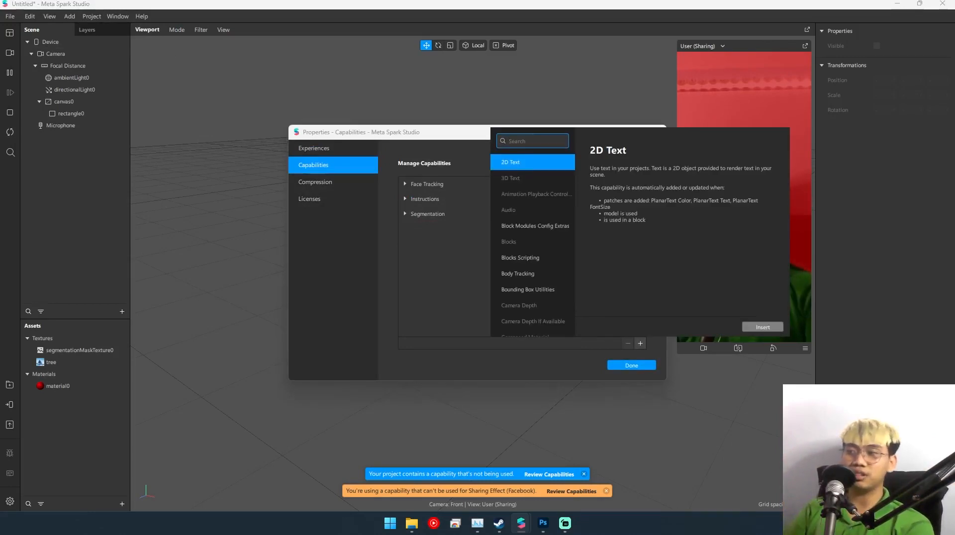
pyautogui.write('face')
pyautogui.press('Escape')
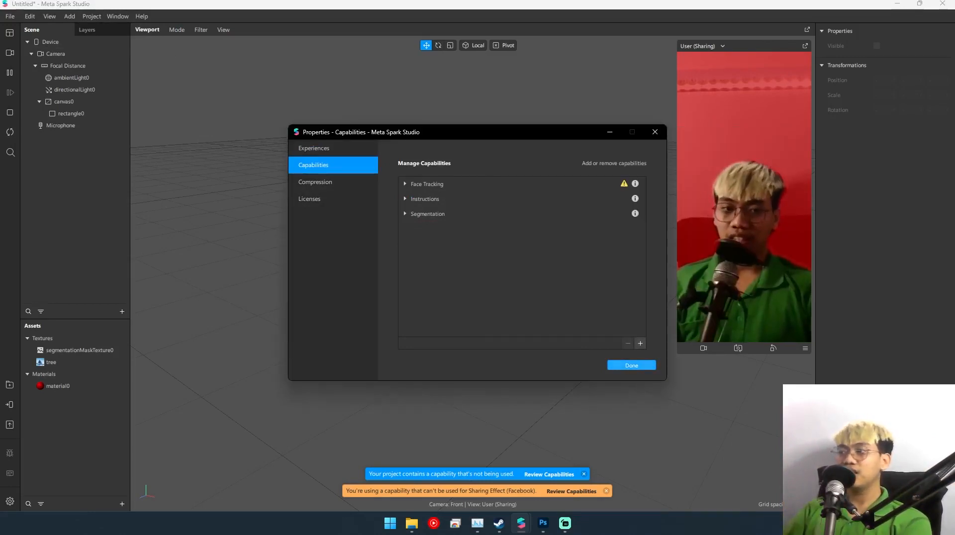
pyautogui.click(632, 366)
# - Add a face tracker to the scene and place it above canvas0 in the object hierarchy
pyautogui.click(64, 102)
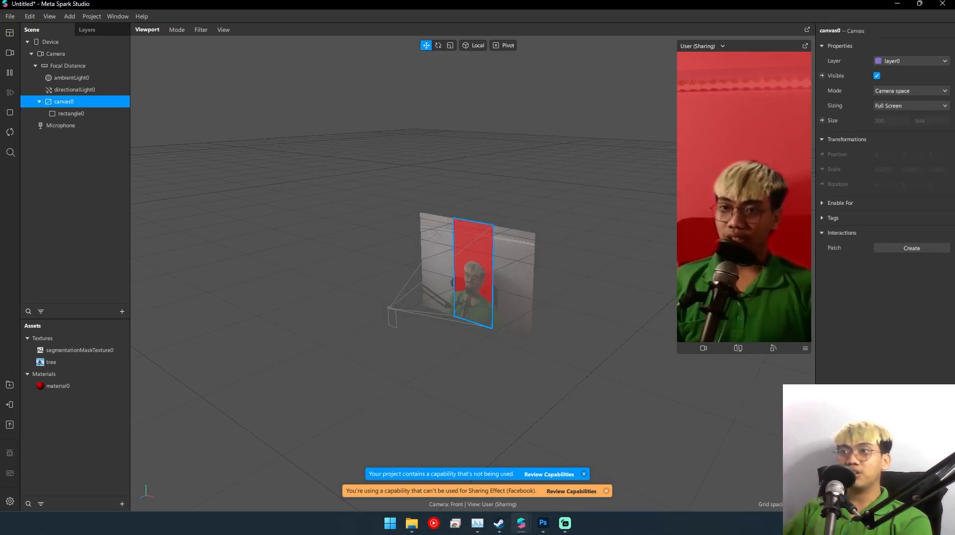
pyautogui.rightClick(82, 177)
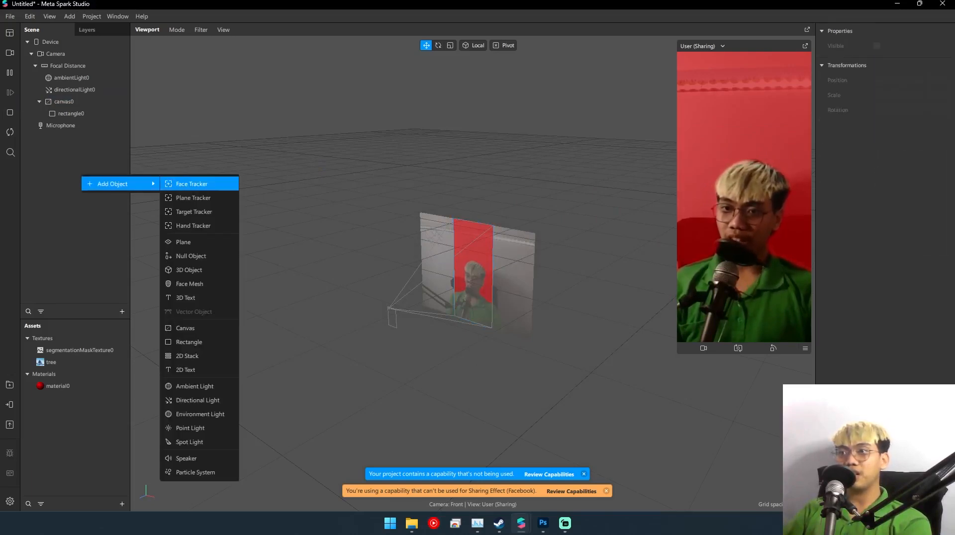
pyautogui.click(191, 184)
pyautogui.moveTo(70, 125); pyautogui.dragTo(68, 96)
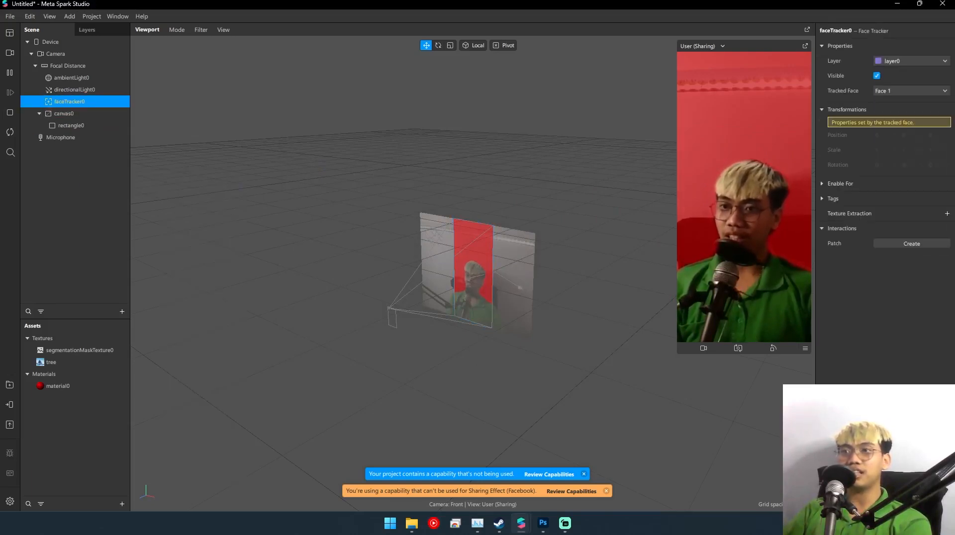
pyautogui.click(39, 113)
pyautogui.click(69, 169)
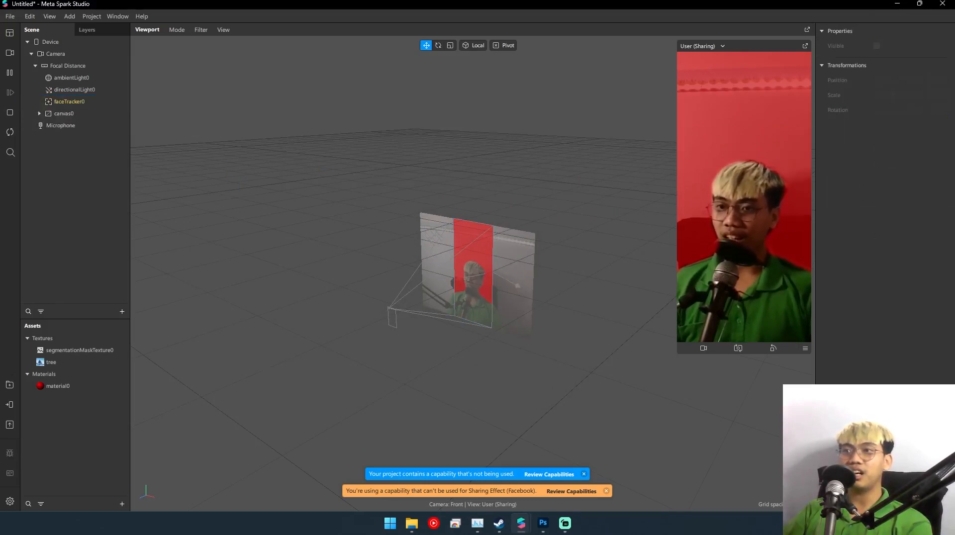
# - Add a face mesh as a child of faceTracker0
pyautogui.click(63, 114)
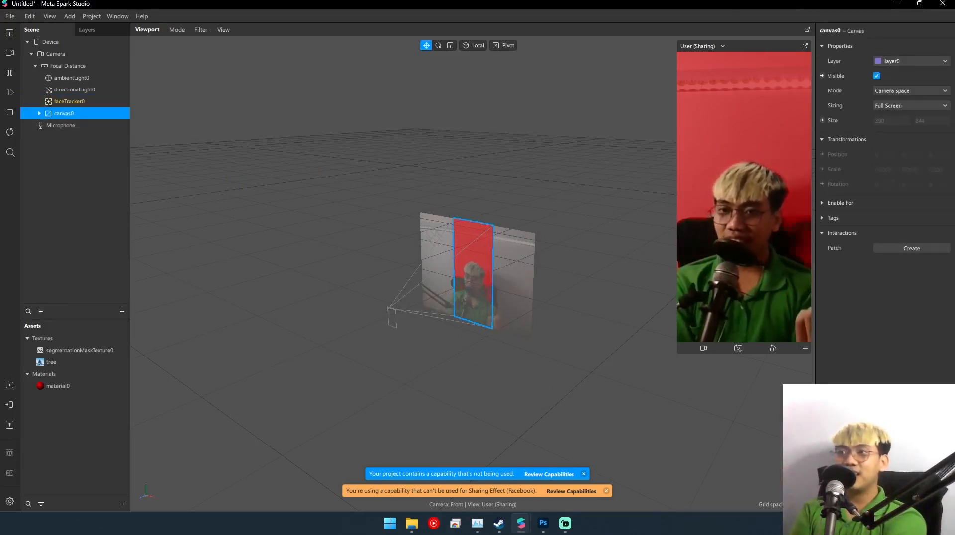
pyautogui.rightClick(68, 101)
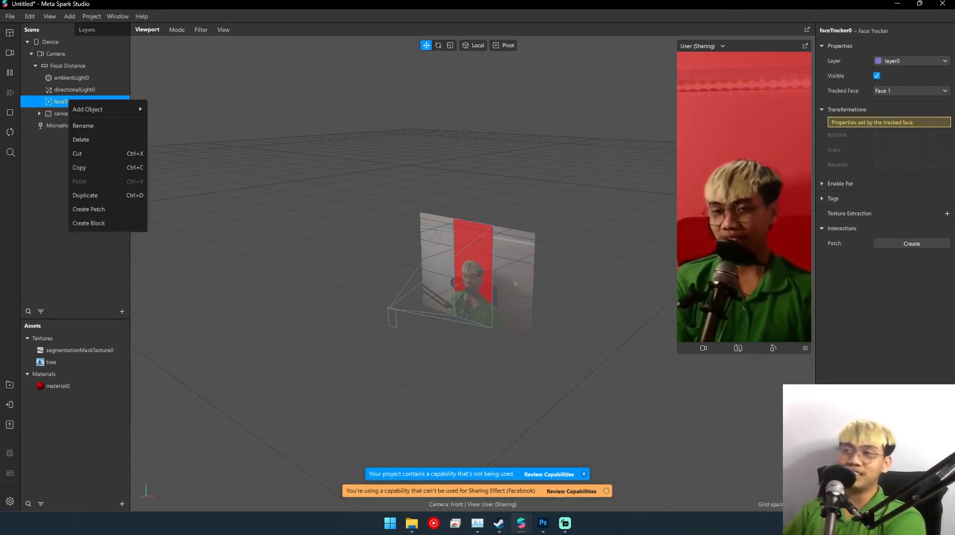
pyautogui.moveTo(100, 109)
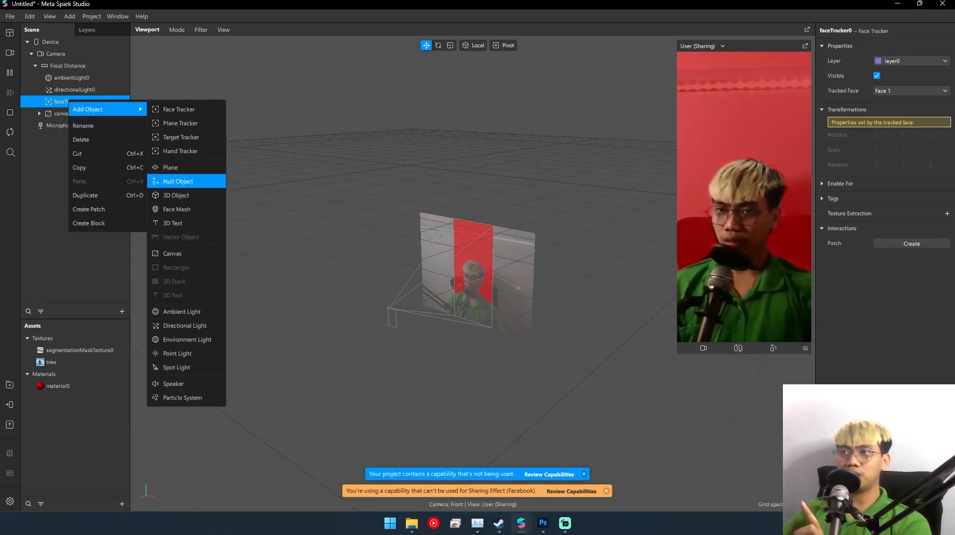
pyautogui.click(177, 209)
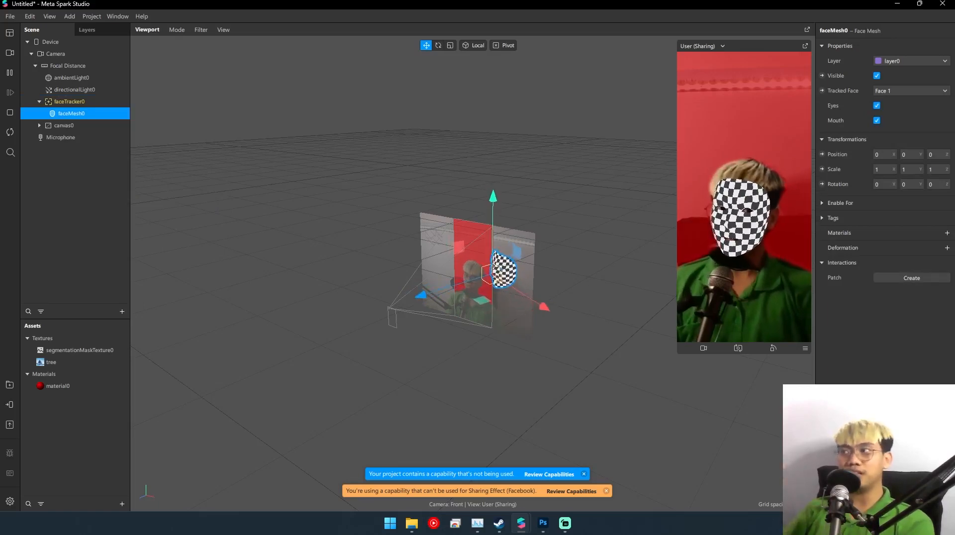
# - Add a plane as a child of faceTracker0 and scale it up uniformly to about 1.5
pyautogui.rightClick(88, 102)
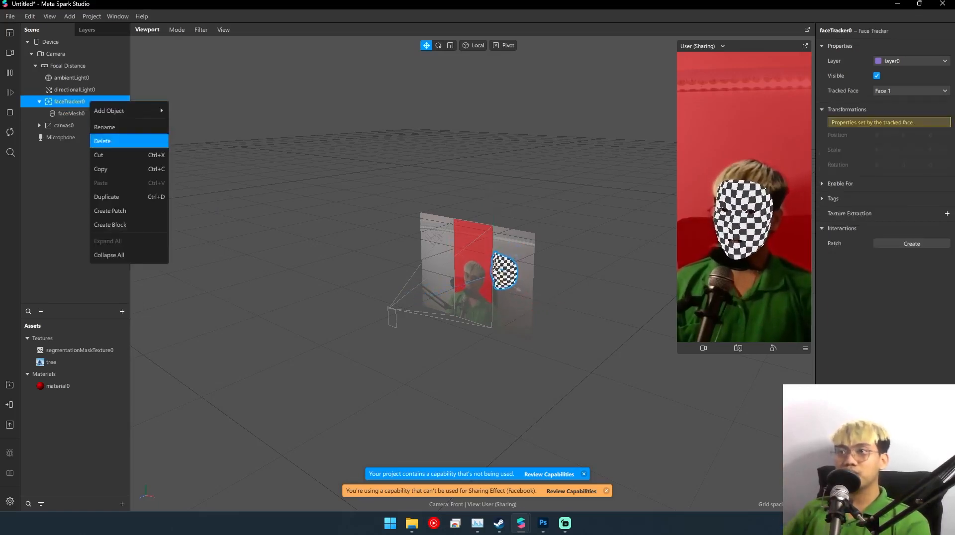
pyautogui.moveTo(124, 110)
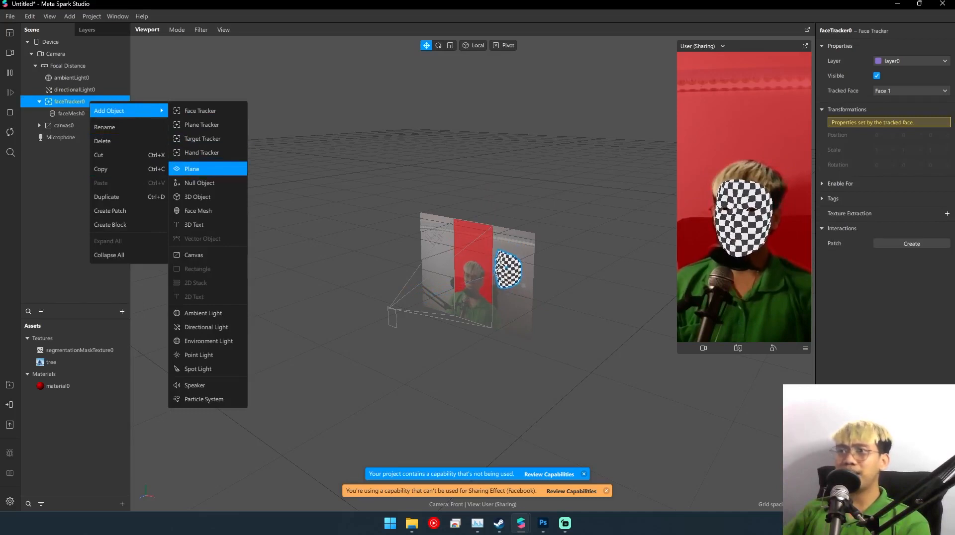
pyautogui.click(192, 169)
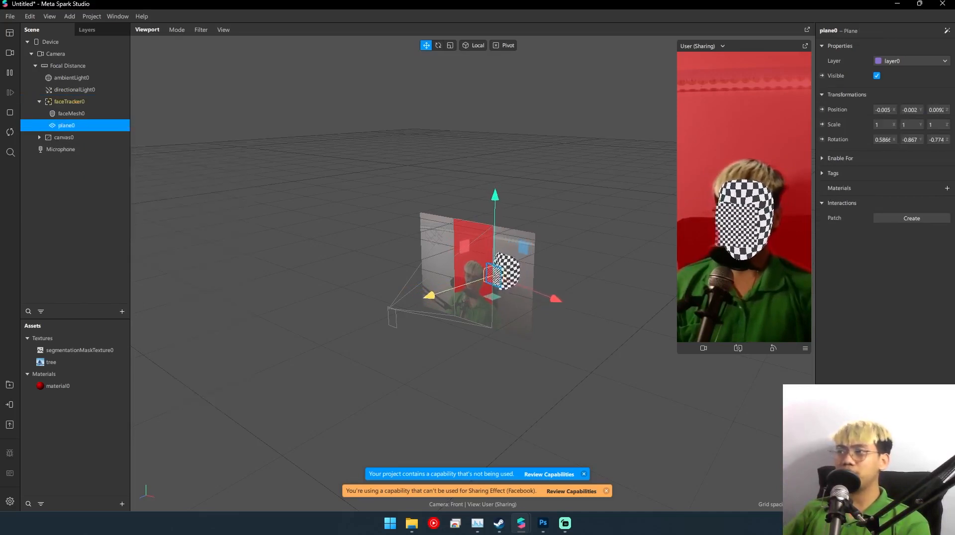
pyautogui.press('r')
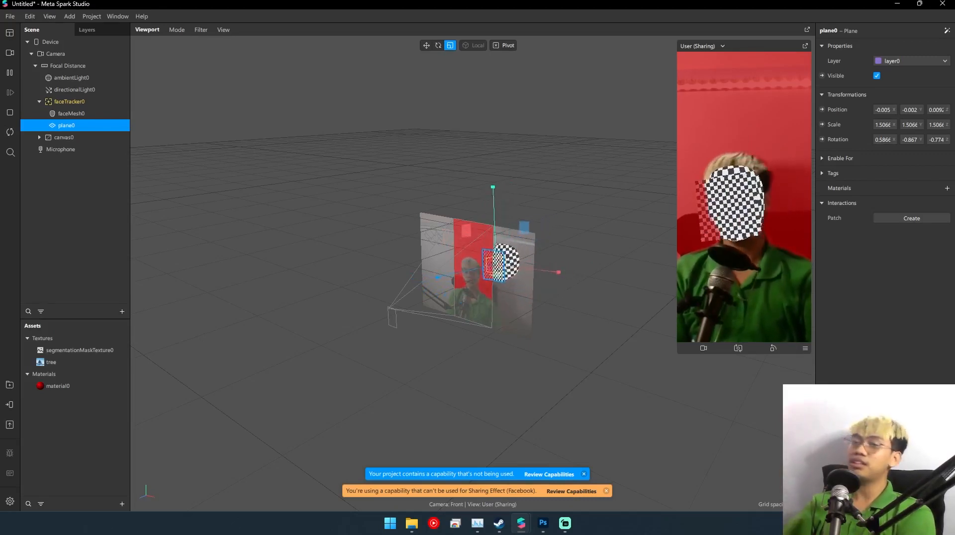
# - Collapse faceTracker0 and move canvas0 above it in the scene hierarchy
pyautogui.click(64, 138)
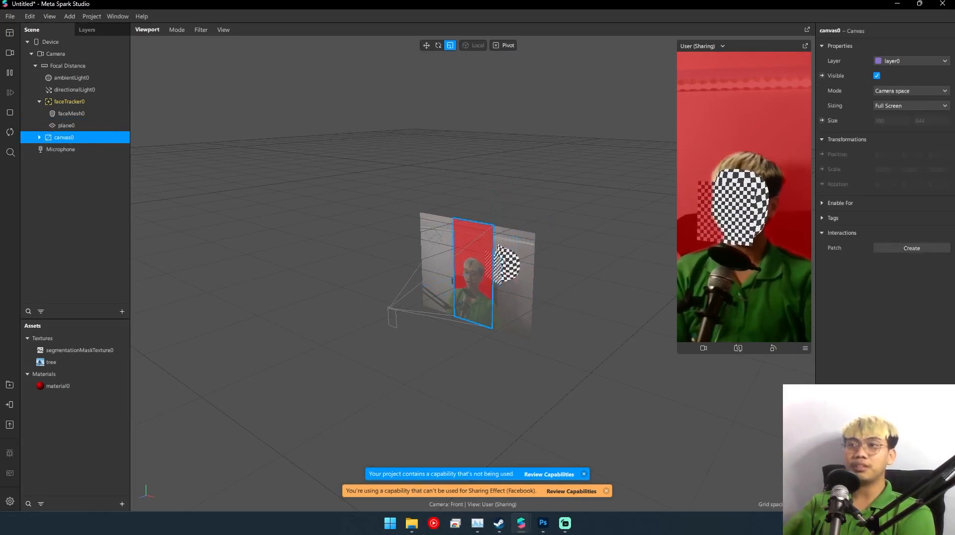
pyautogui.click(40, 102)
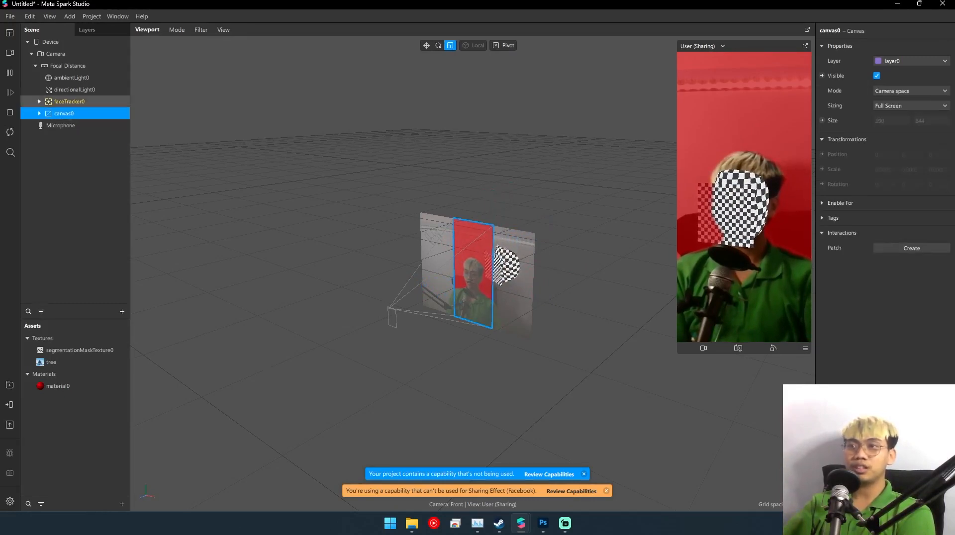
pyautogui.click(70, 101)
pyautogui.click(74, 90)
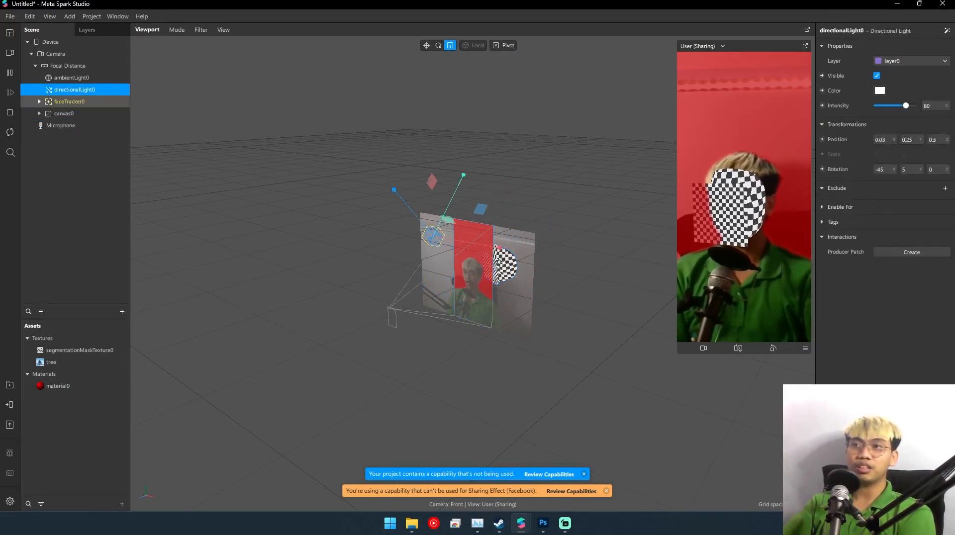
pyautogui.click(69, 101)
pyautogui.doubleClick(69, 101)
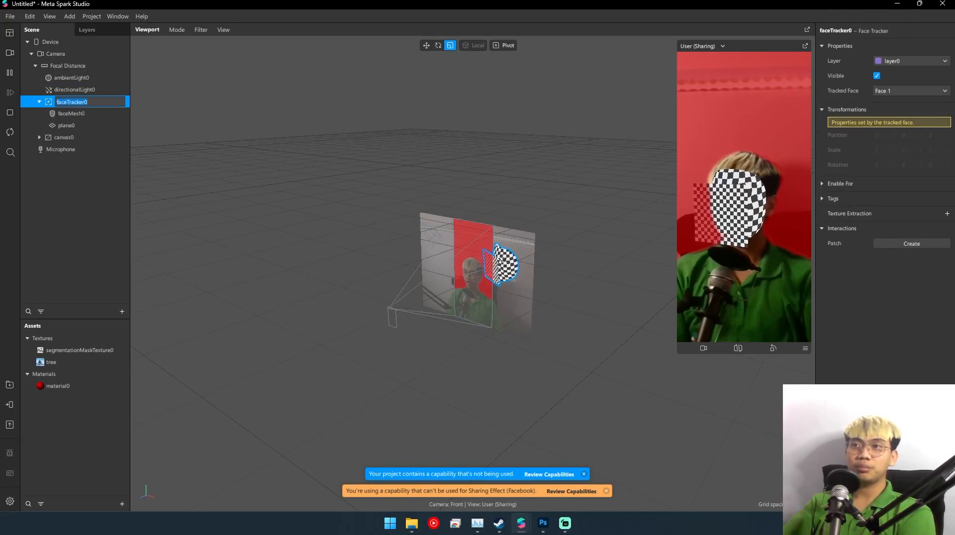
pyautogui.click(39, 101)
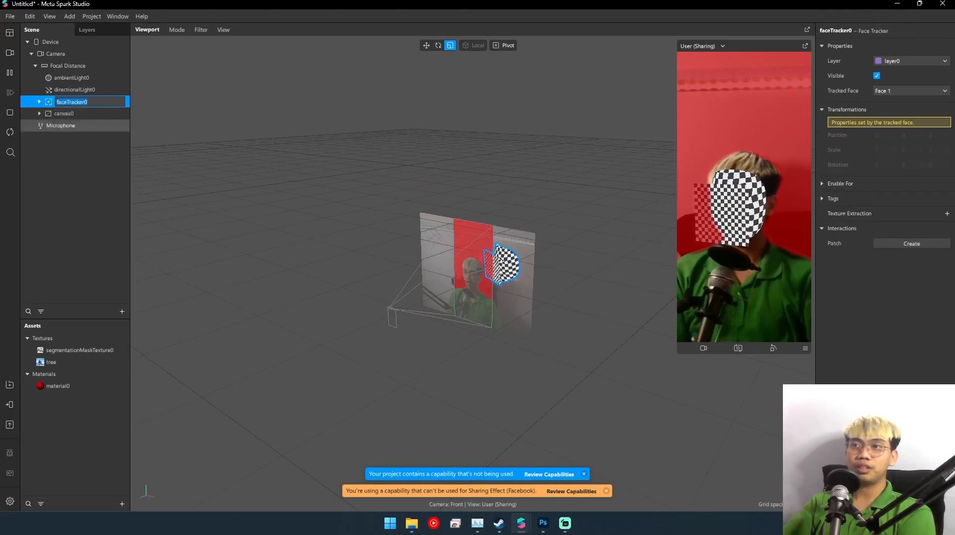
pyautogui.click(74, 155)
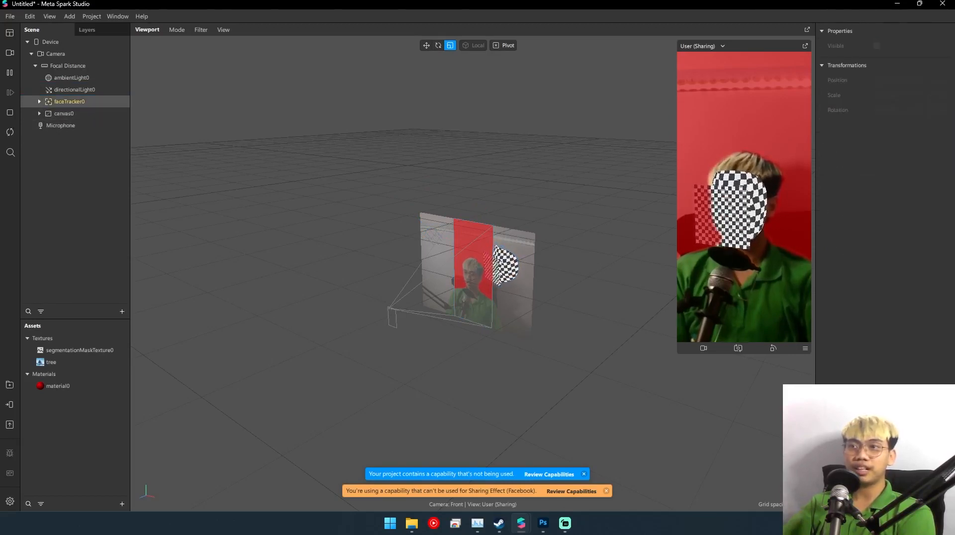
pyautogui.click(69, 101)
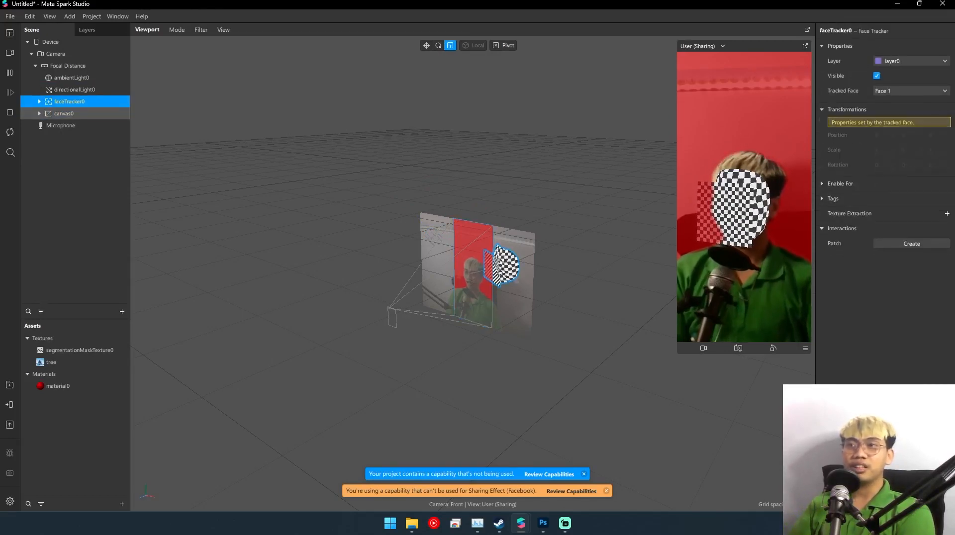
pyautogui.click(63, 113)
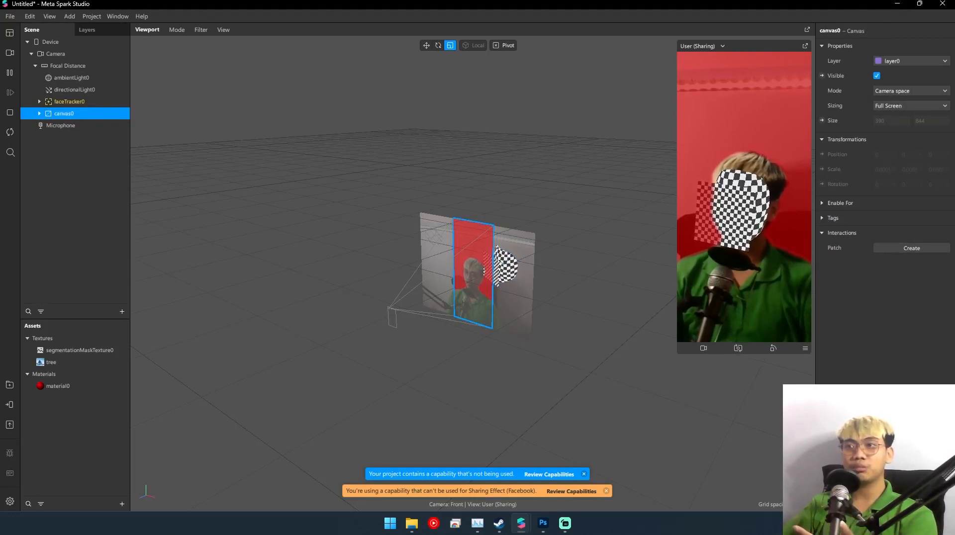
pyautogui.moveTo(63, 113); pyautogui.dragTo(61, 94)
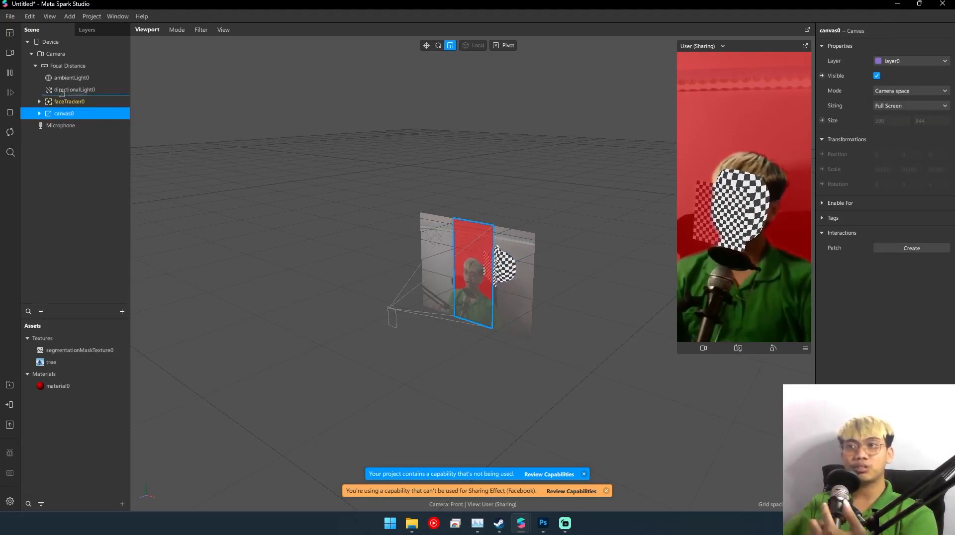
pyautogui.moveTo(61, 94); pyautogui.dragTo(62, 93)
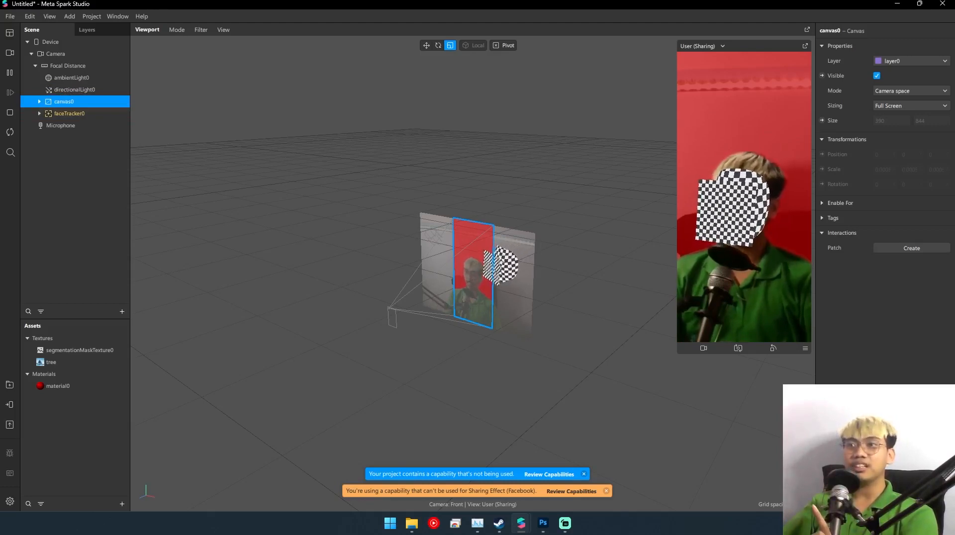
# - Inspect the properties of rectangle0 inside canvas0 and the shader and render settings of material0
pyautogui.click(39, 101)
pyautogui.click(71, 113)
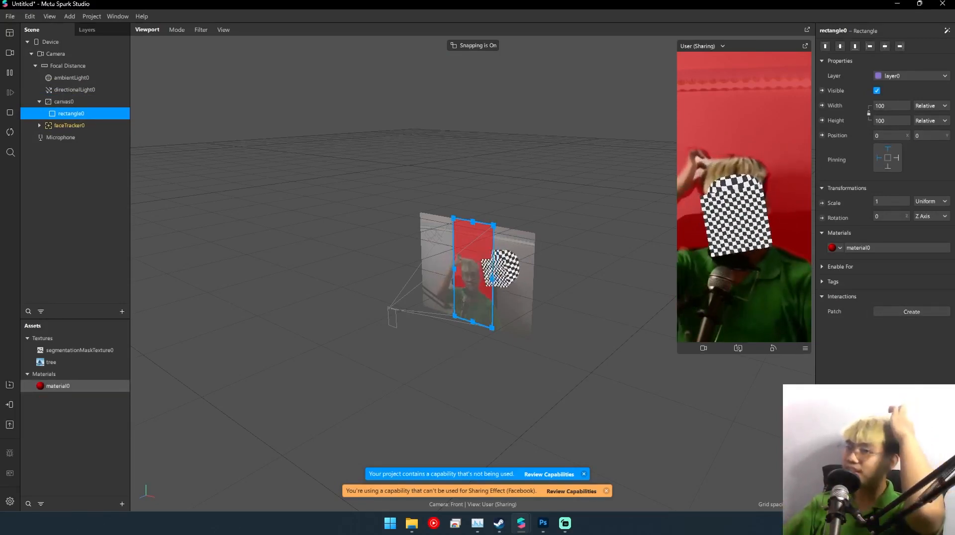
pyautogui.click(57, 386)
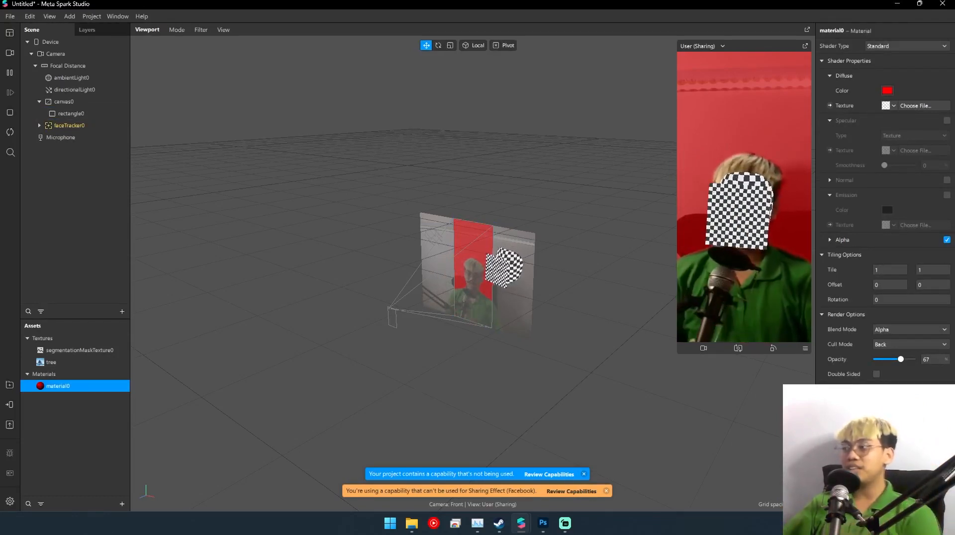
pyautogui.scroll(-1, 885, 201)
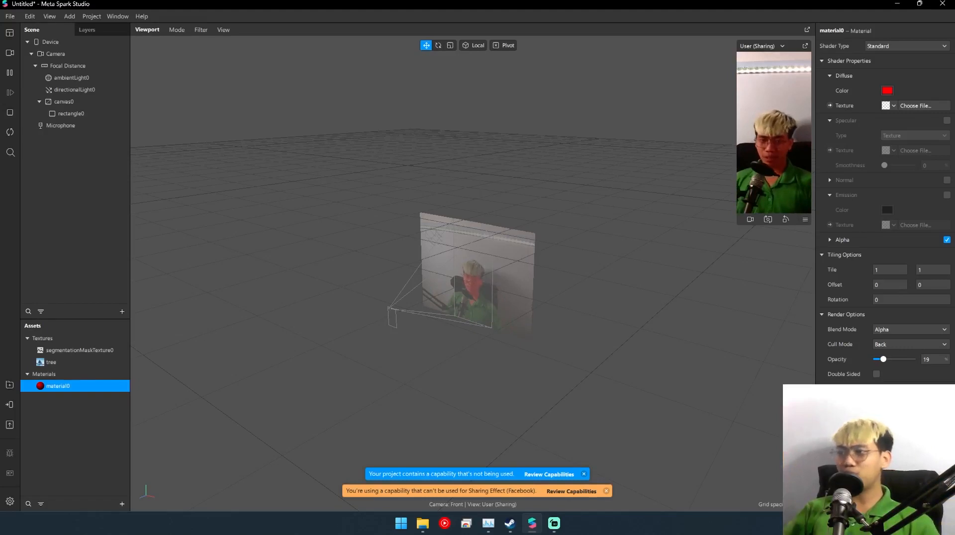
# - Open the recent project Santa.arproj
pyautogui.moveTo(532, 523)
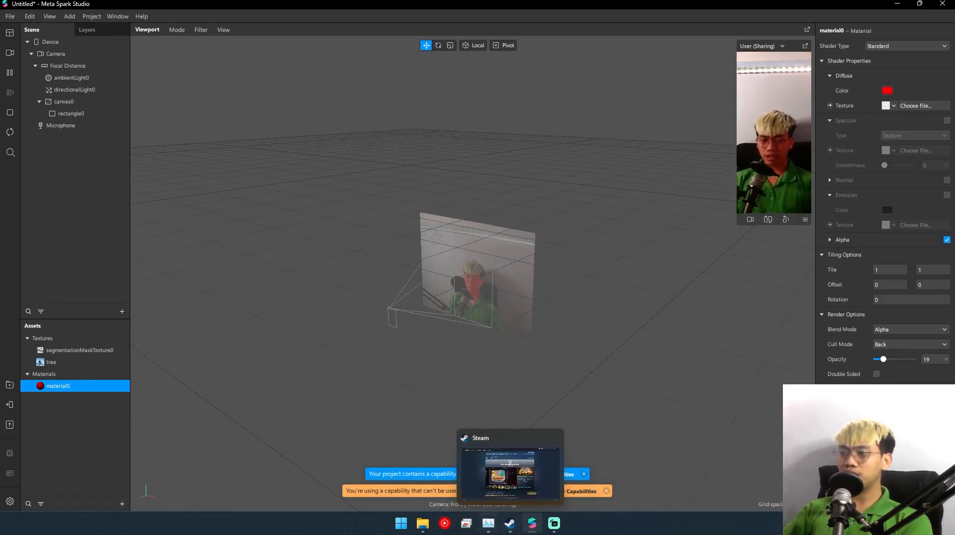
pyautogui.click(10, 16)
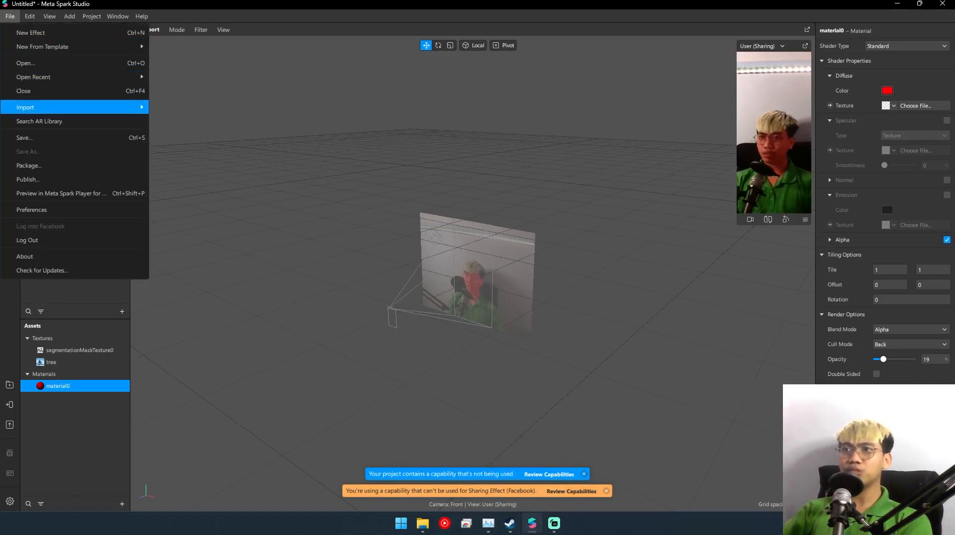
pyautogui.moveTo(75, 107)
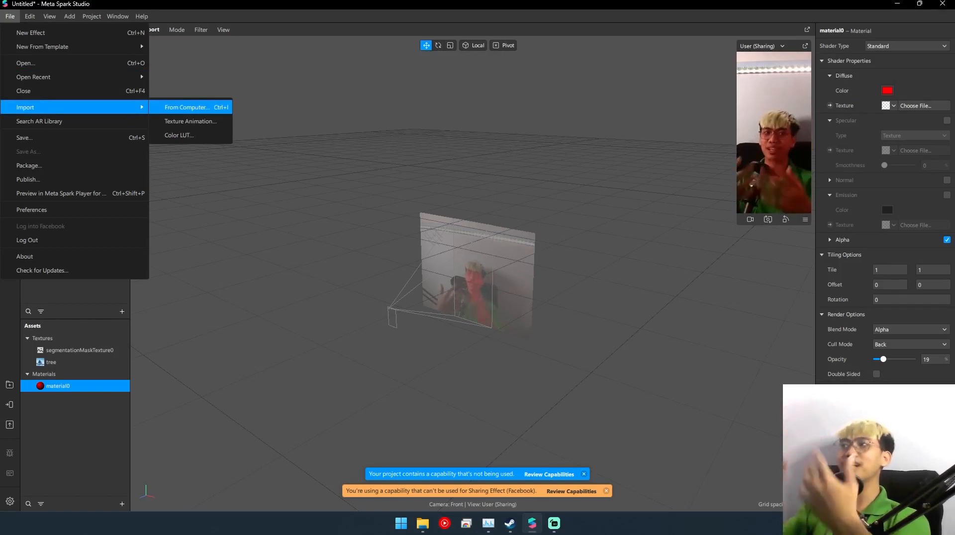
pyautogui.moveTo(75, 77)
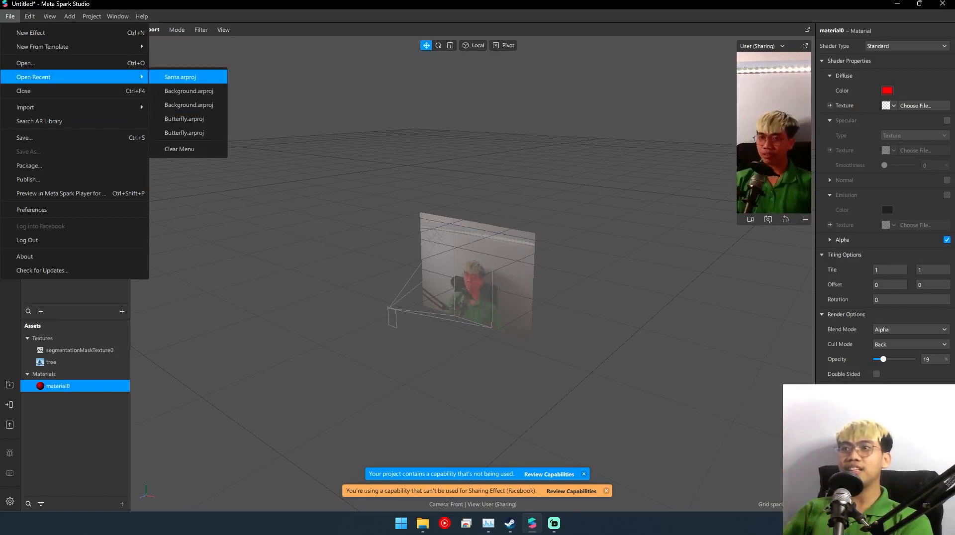
pyautogui.click(180, 77)
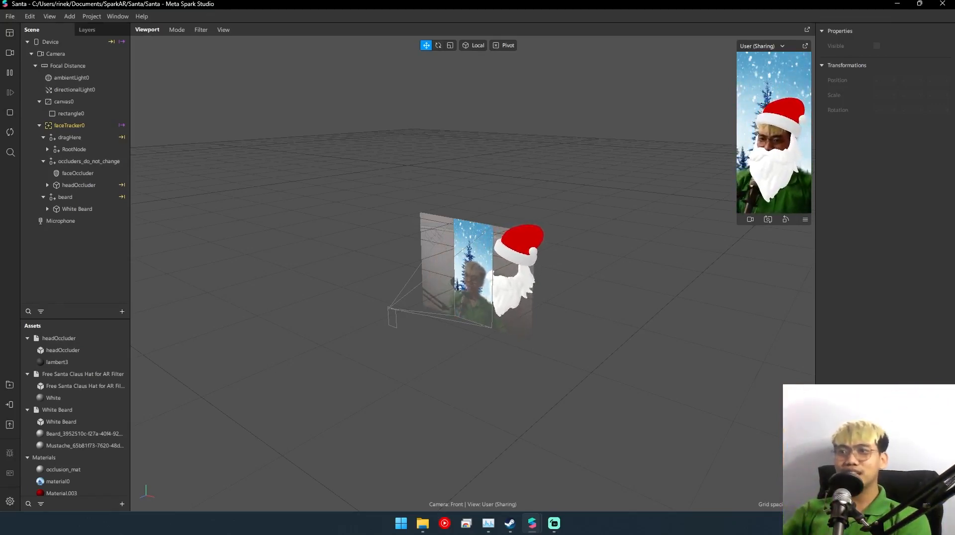
# - Add a particle system to the scene and raise it to about 0.205 on the Y axis
pyautogui.rightClick(98, 251)
pyautogui.moveTo(134, 257)
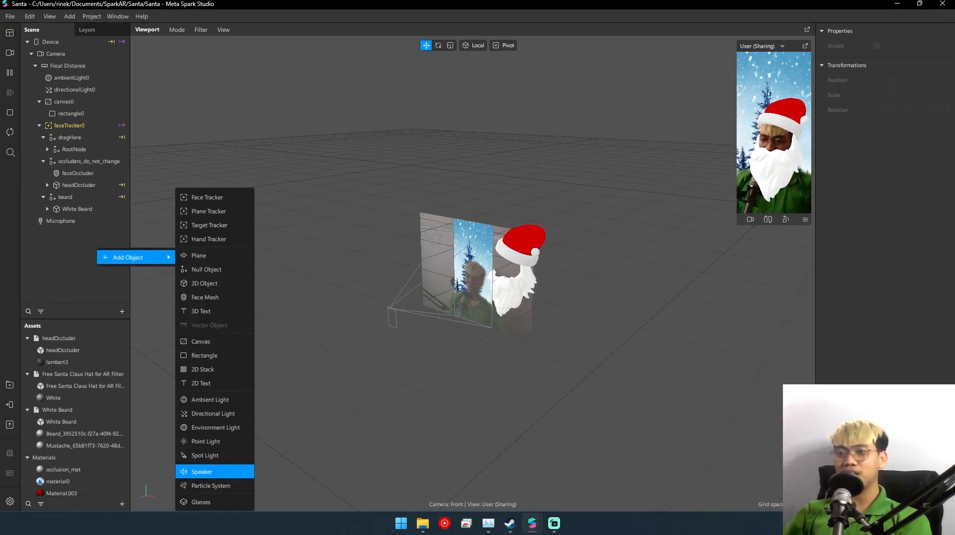
pyautogui.click(211, 486)
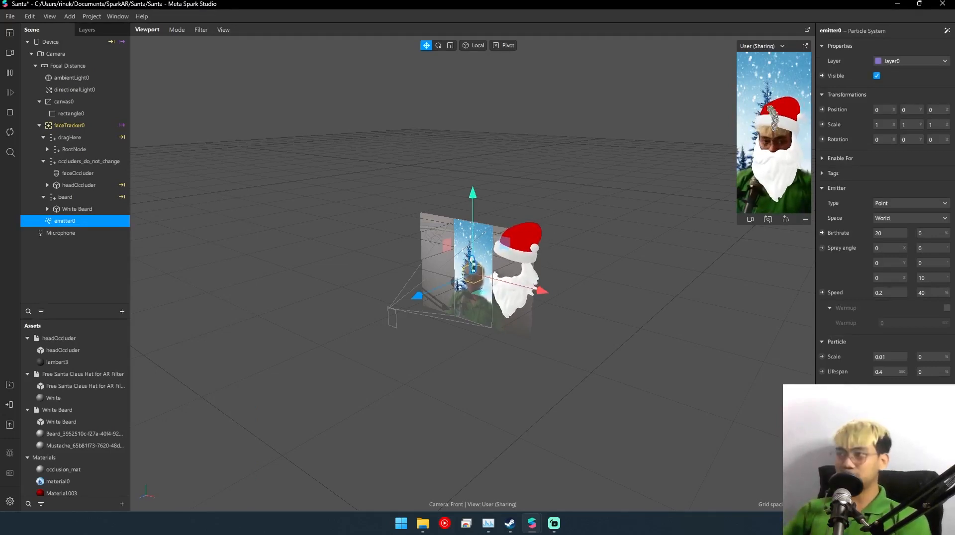
pyautogui.moveTo(472, 267); pyautogui.dragTo(472, 227)
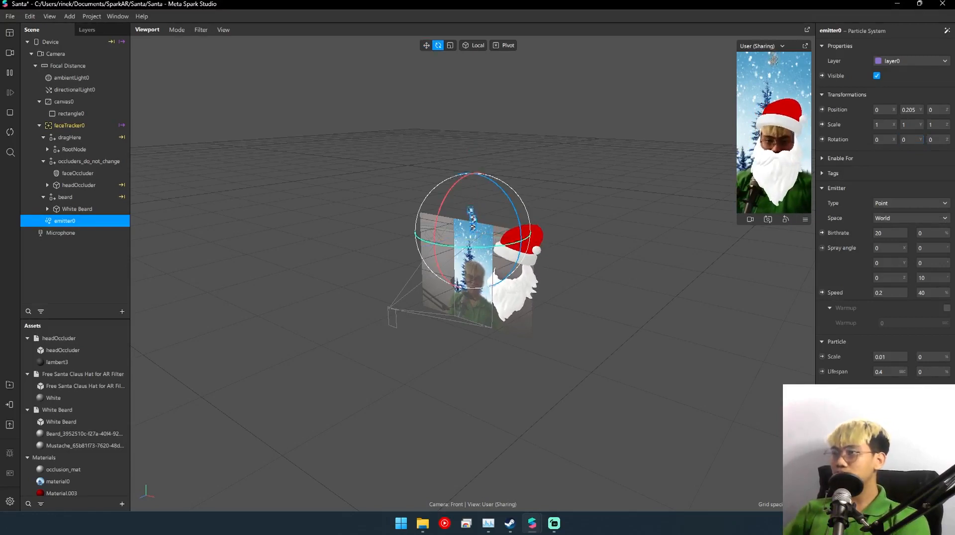
# - Rotate the particle emitter upside down by setting its Z rotation to 180 degrees
pyautogui.moveTo(496, 184); pyautogui.dragTo(521, 247)
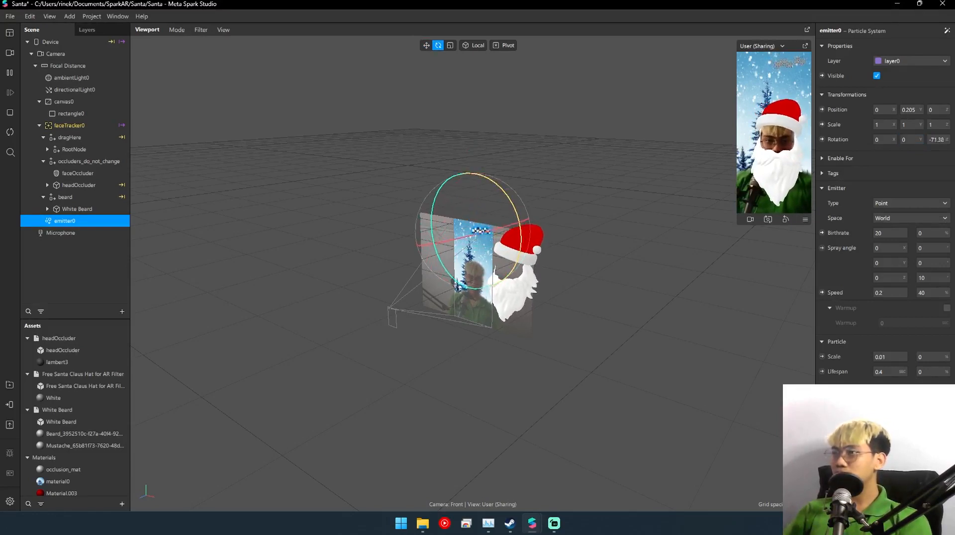
pyautogui.moveTo(450, 180); pyautogui.dragTo(475, 181)
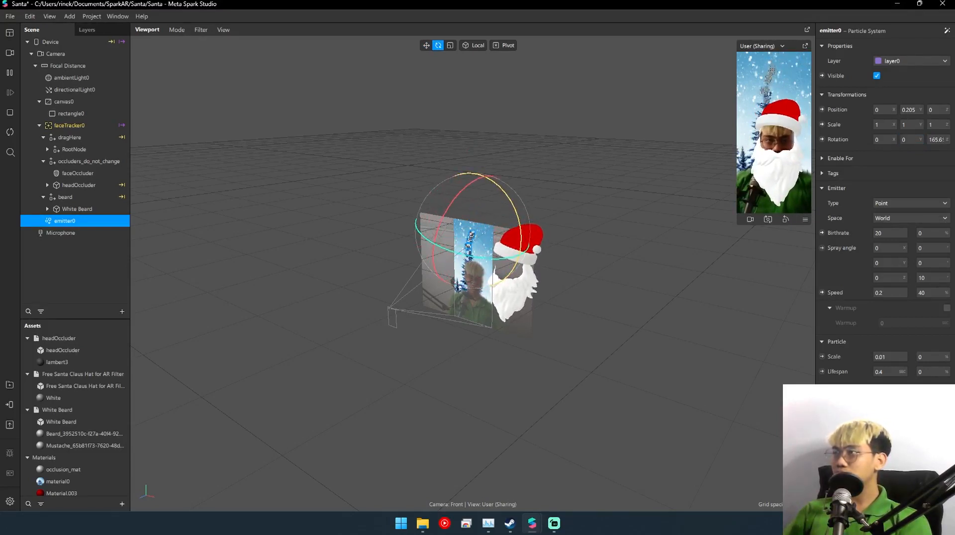
pyautogui.click(928, 140)
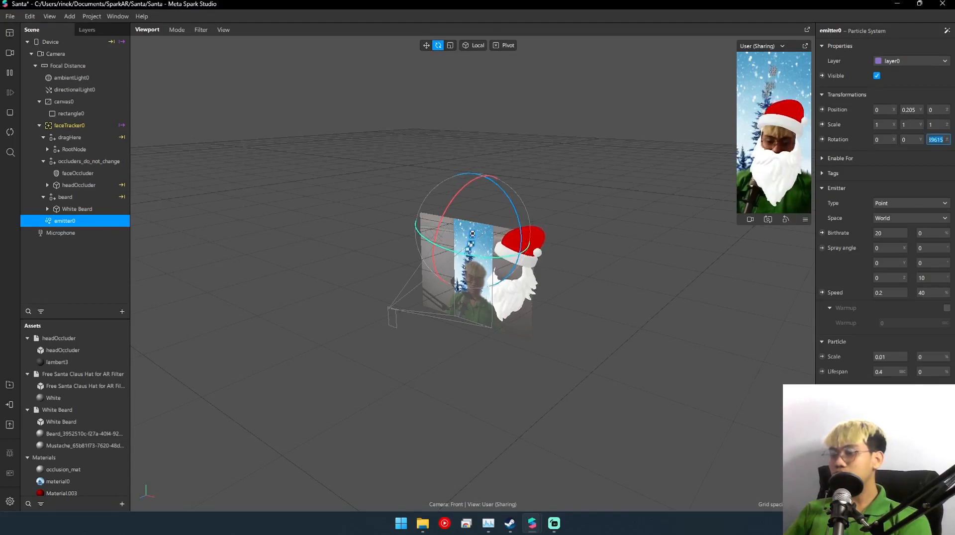
pyautogui.write('180')
pyautogui.press('Return')
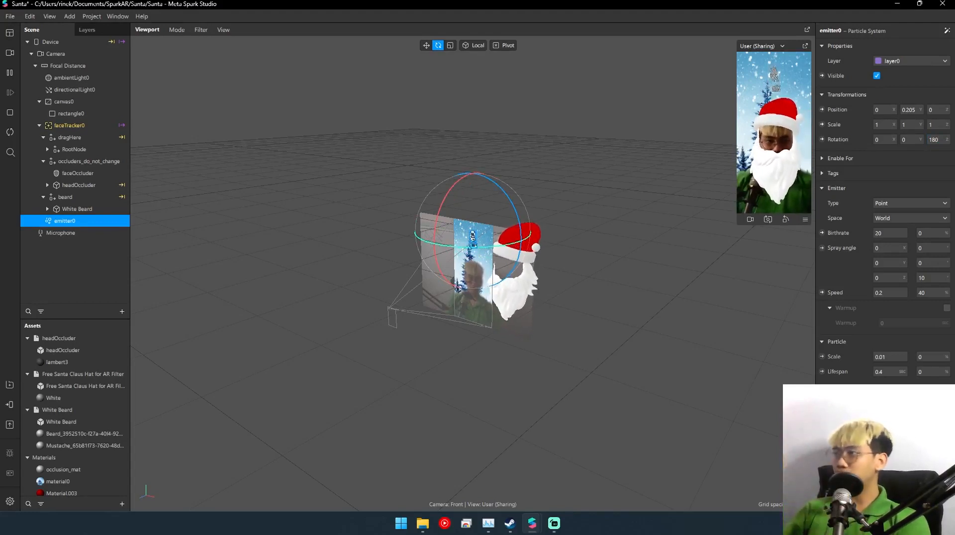
# - Change the emitter type to Line with a length of 1, using World space
pyautogui.click(910, 203)
pyautogui.click(891, 214)
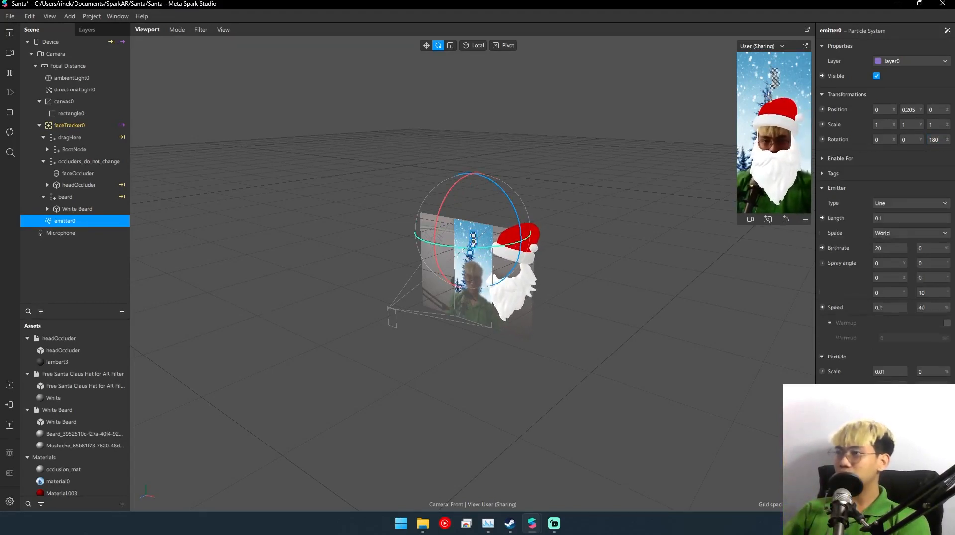
pyautogui.scroll(6, 472, 274)
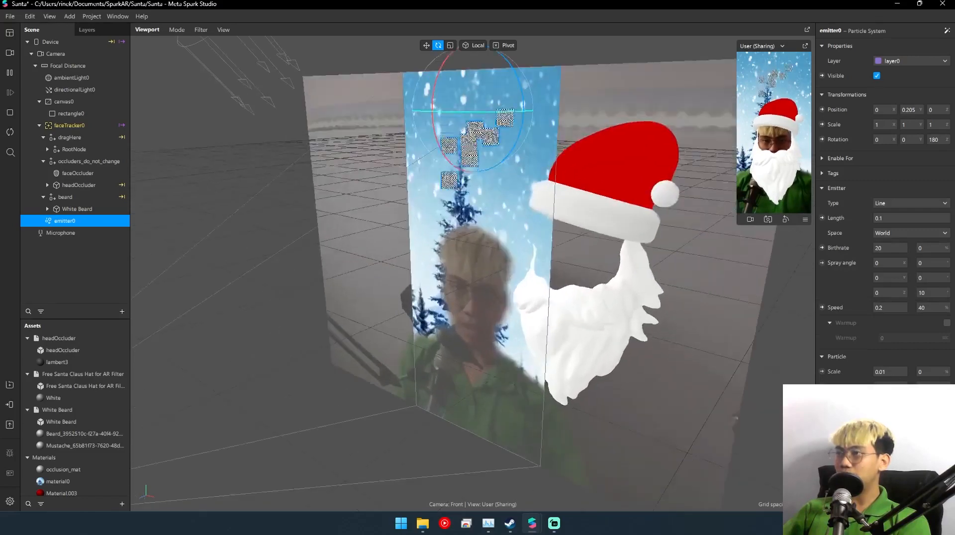
pyautogui.moveTo(472, 248); pyautogui.dragTo(472, 291, button='middle')
pyautogui.click(910, 218)
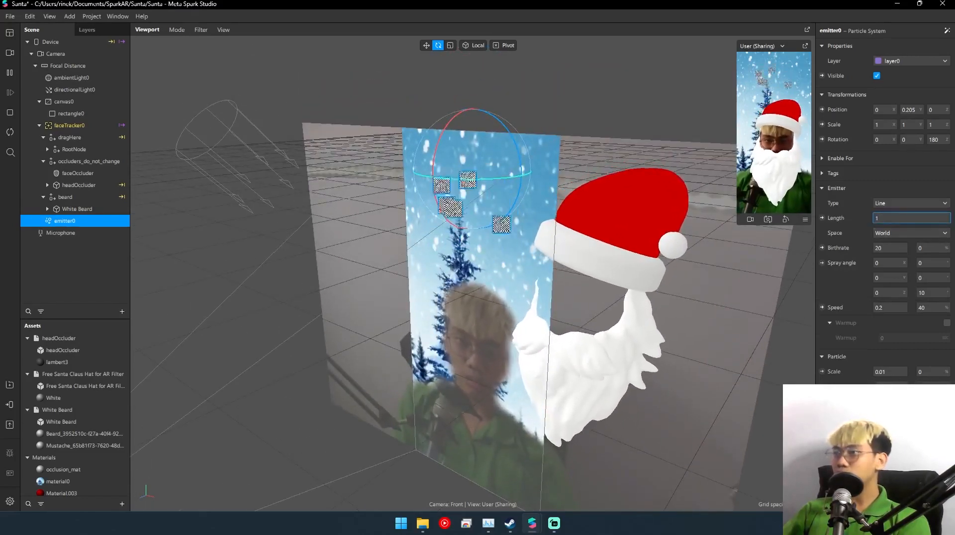
pyautogui.moveTo(512, 184); pyautogui.dragTo(587, 199, button='right')
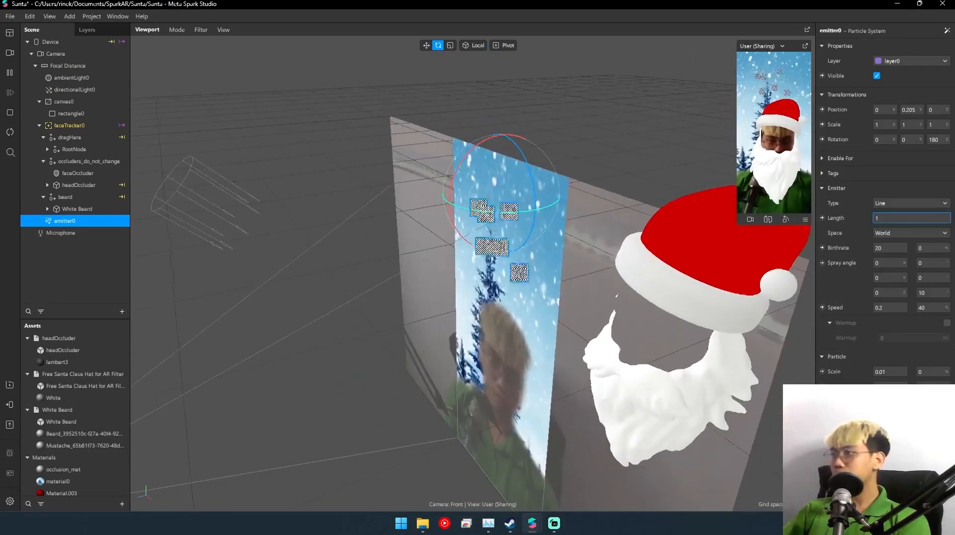
pyautogui.click(912, 232)
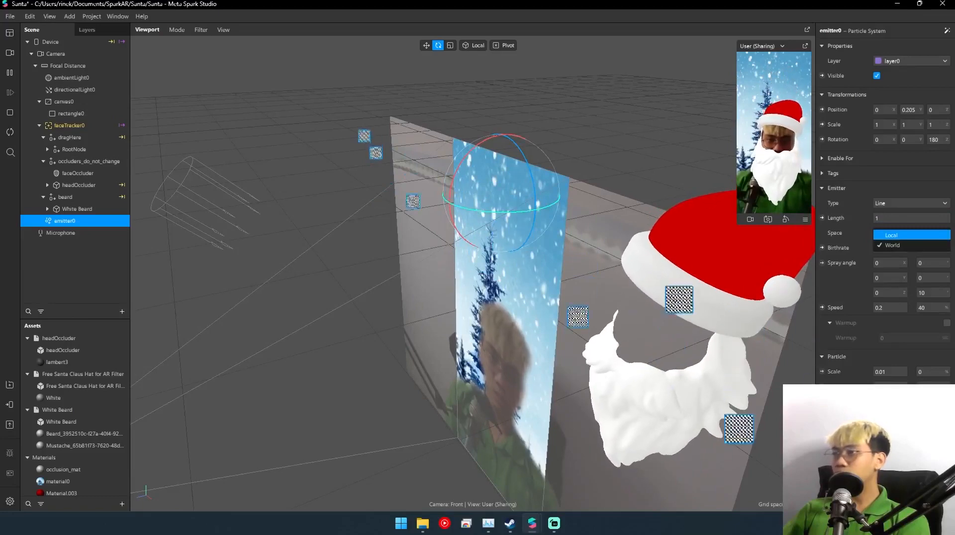
pyautogui.click(892, 246)
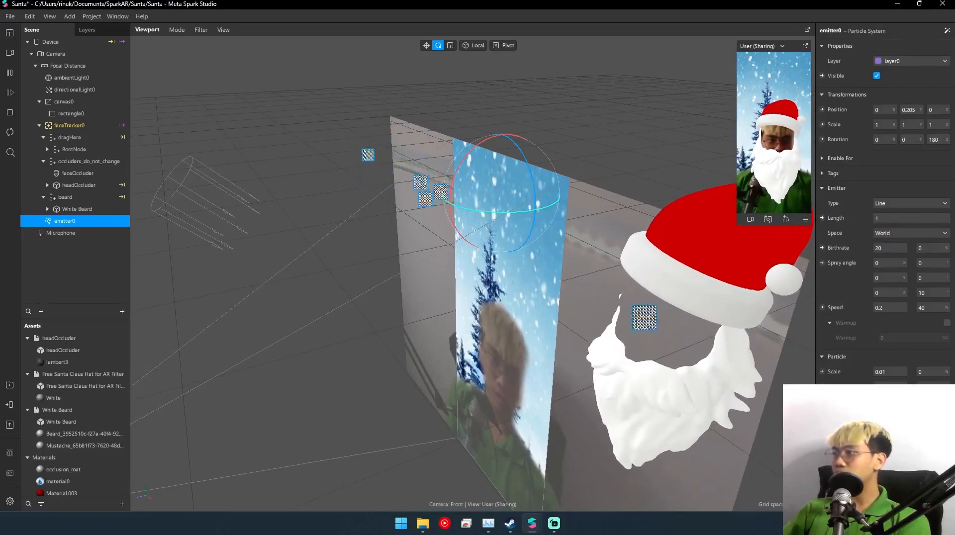
# - Shorten the line emitter by setting its length to 0.5
pyautogui.scroll(-2, 473, 274)
pyautogui.moveTo(473, 274); pyautogui.dragTo(604, 241, button='right')
pyautogui.scroll(-1, 472, 273)
pyautogui.moveTo(472, 274); pyautogui.dragTo(454, 292, button='middle')
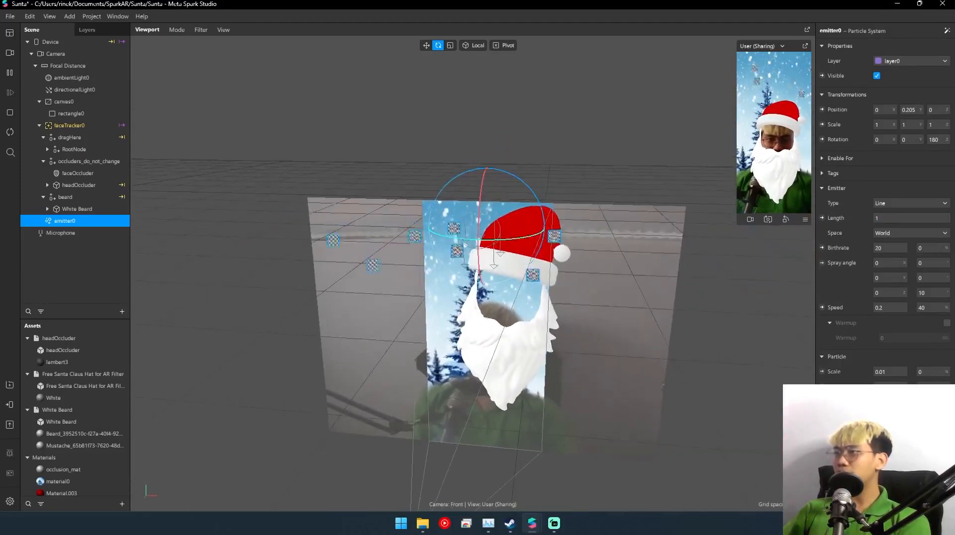
pyautogui.click(912, 218)
pyautogui.write('0.5')
pyautogui.press('Return')
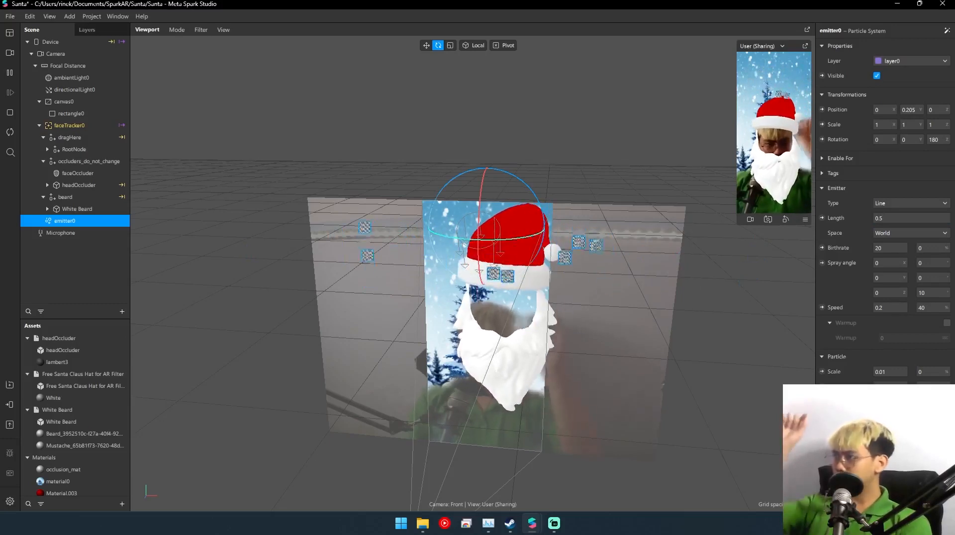
# - Try a birthrate of 500 for the emitter, settle on 100, and raise the emitter to about 0.248 on the Y axis
pyautogui.click(890, 249)
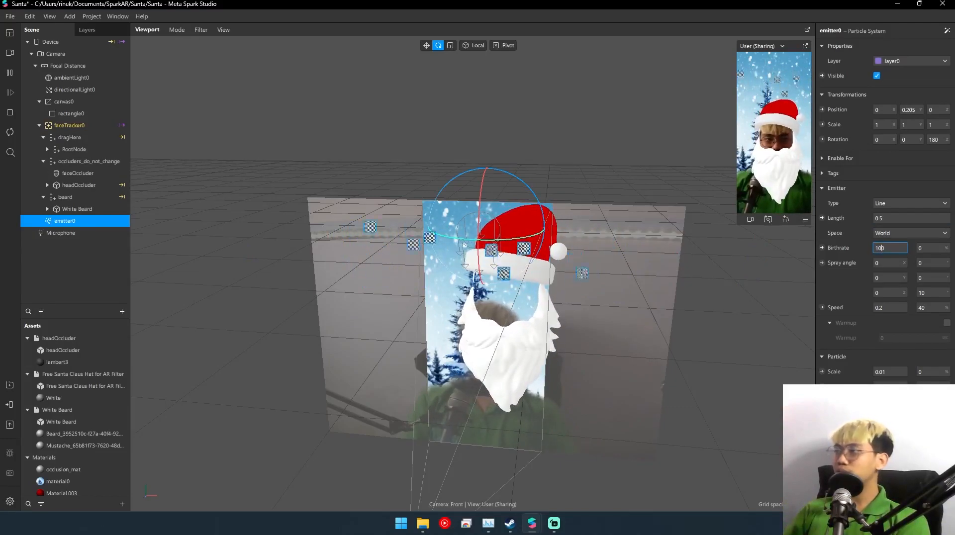
pyautogui.press('Return')
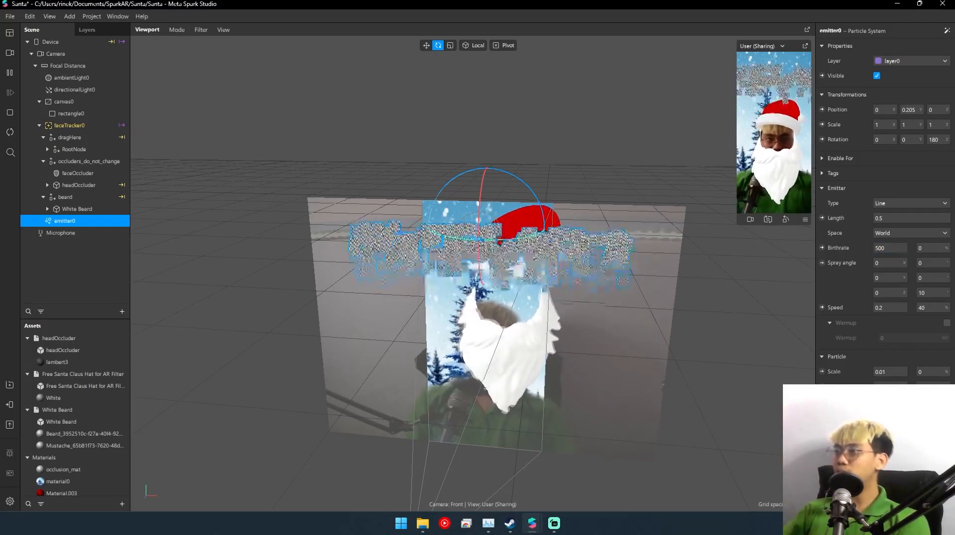
pyautogui.write('100')
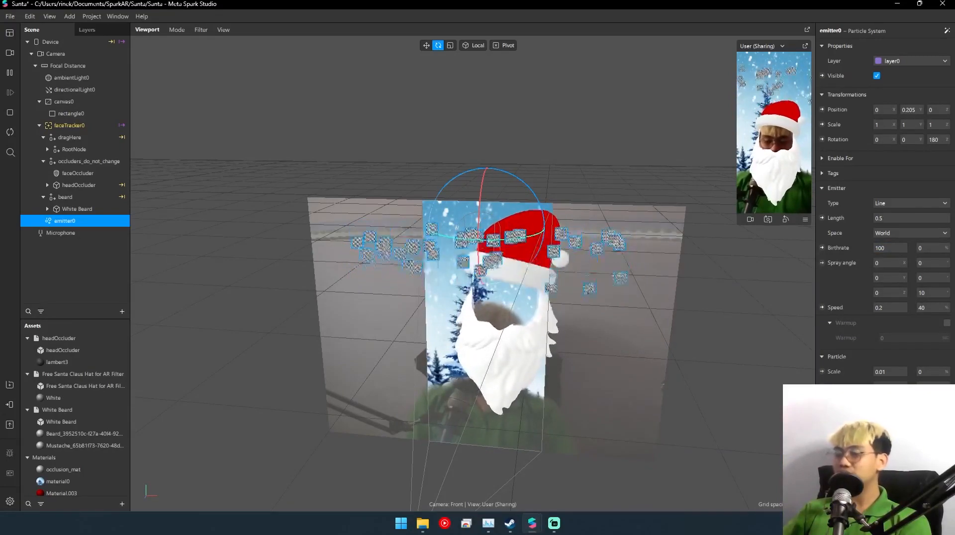
pyautogui.press('w')
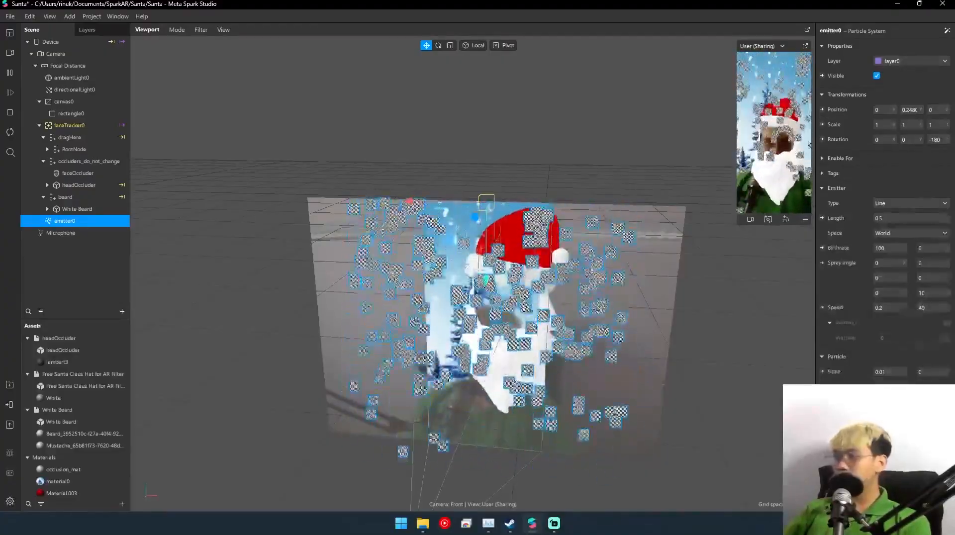
# - Add the existing occlusion_mat material to the emitter's particles
pyautogui.scroll(-2, 884, 209)
pyautogui.scroll(-4, 884, 209)
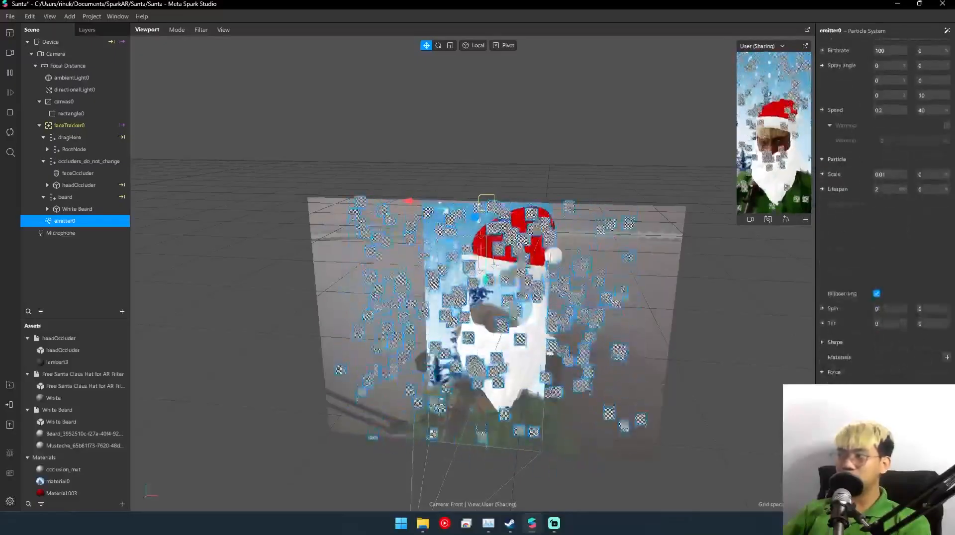
pyautogui.click(947, 357)
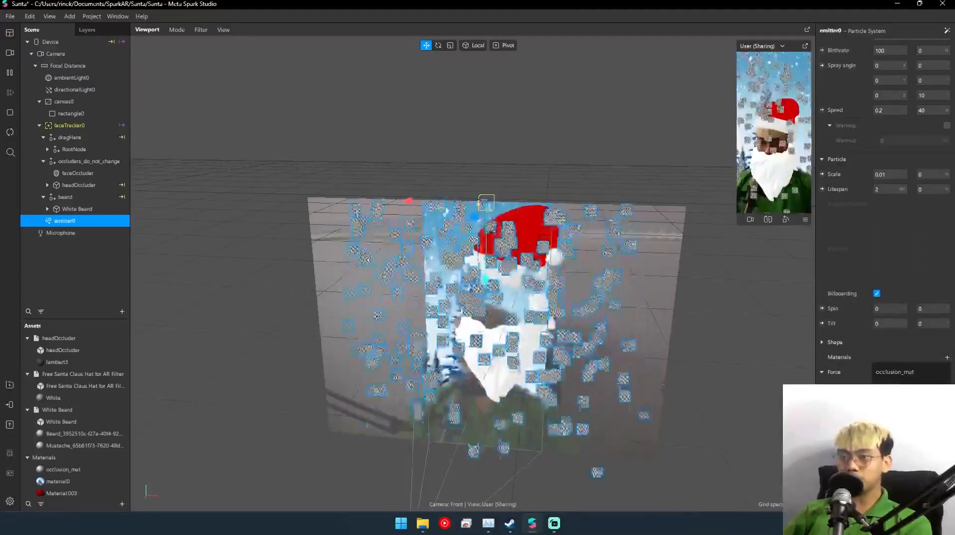
pyautogui.click(894, 372)
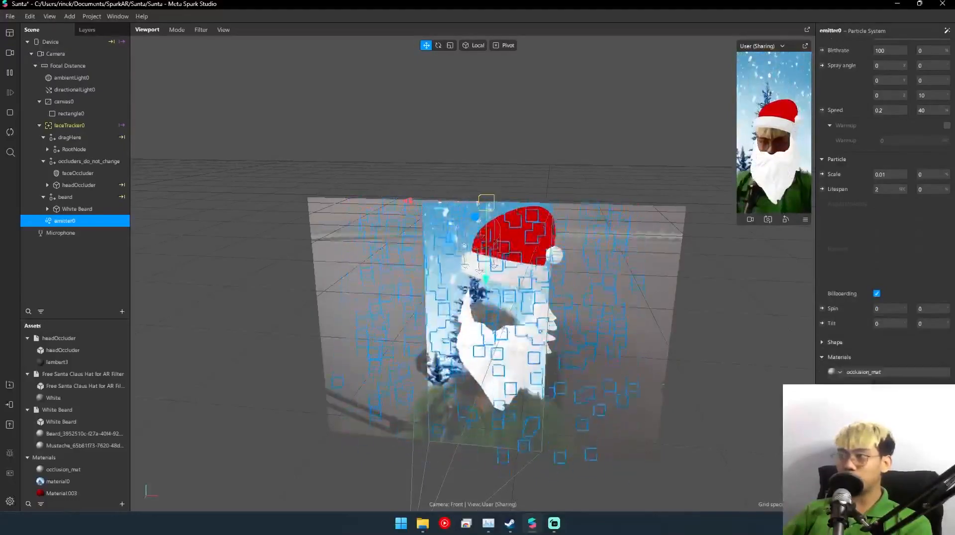
# - Create a new material in the assets and name it white
pyautogui.scroll(-1, 75, 447)
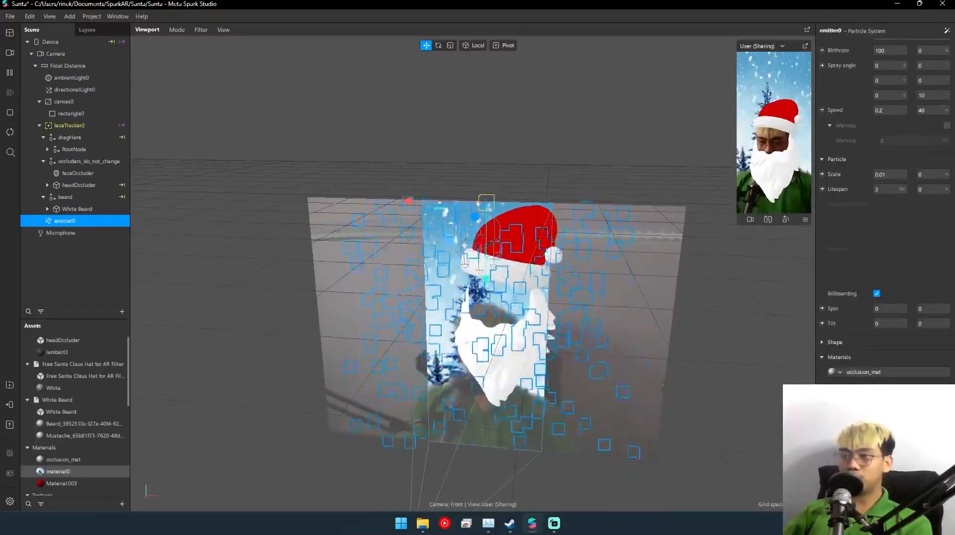
pyautogui.click(122, 504)
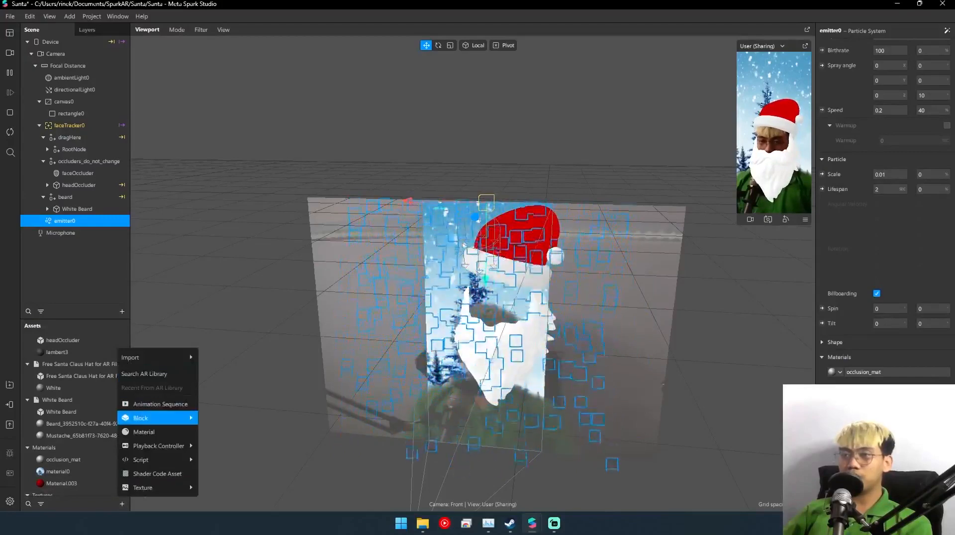
pyautogui.click(144, 432)
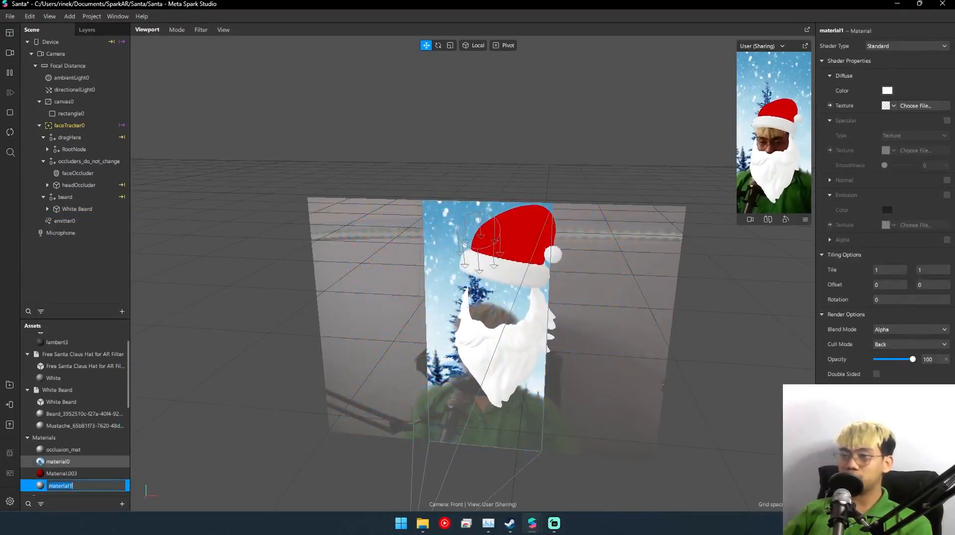
pyautogui.write('white')
pyautogui.press('Return')
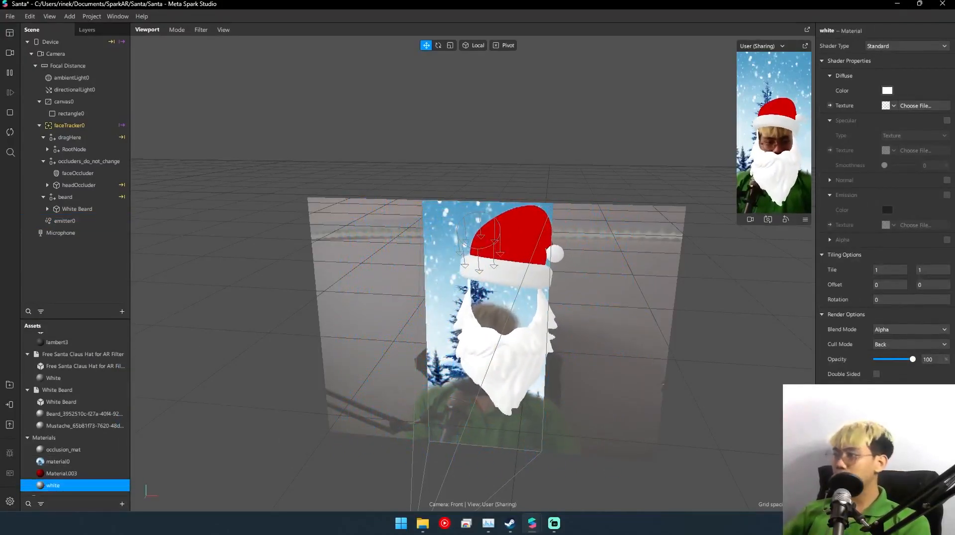
# - Replace the material on emitter0's particles with the white material
pyautogui.click(77, 209)
pyautogui.click(67, 221)
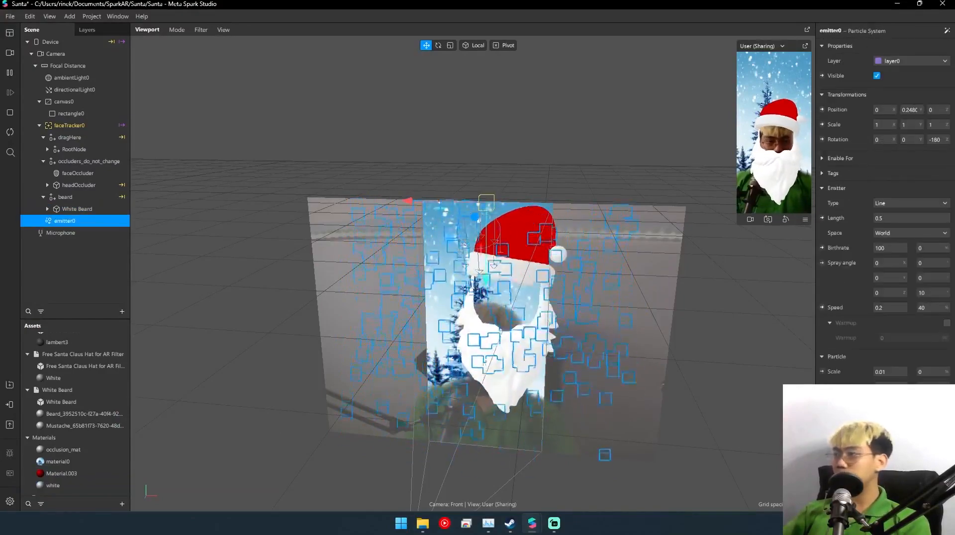
pyautogui.scroll(-5, 883, 209)
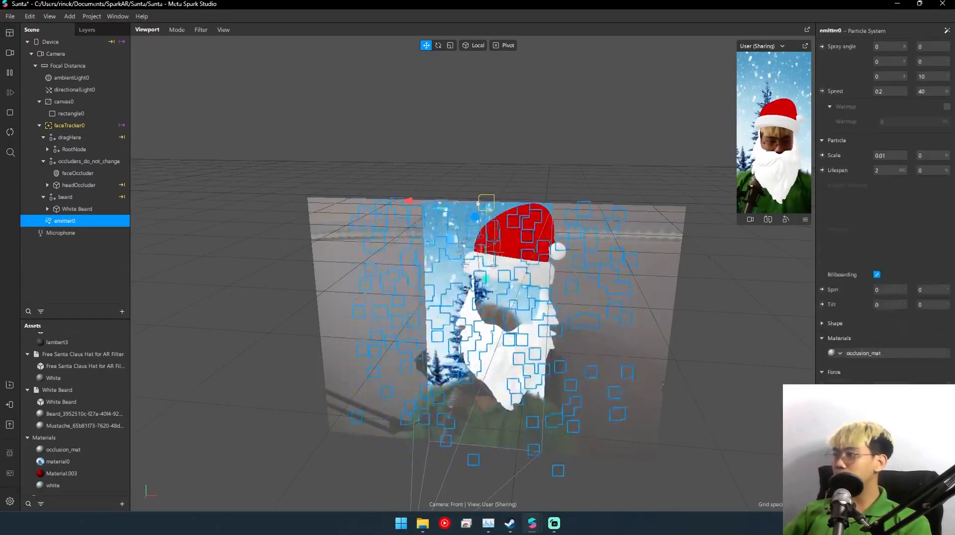
pyautogui.click(839, 353)
pyautogui.click(856, 405)
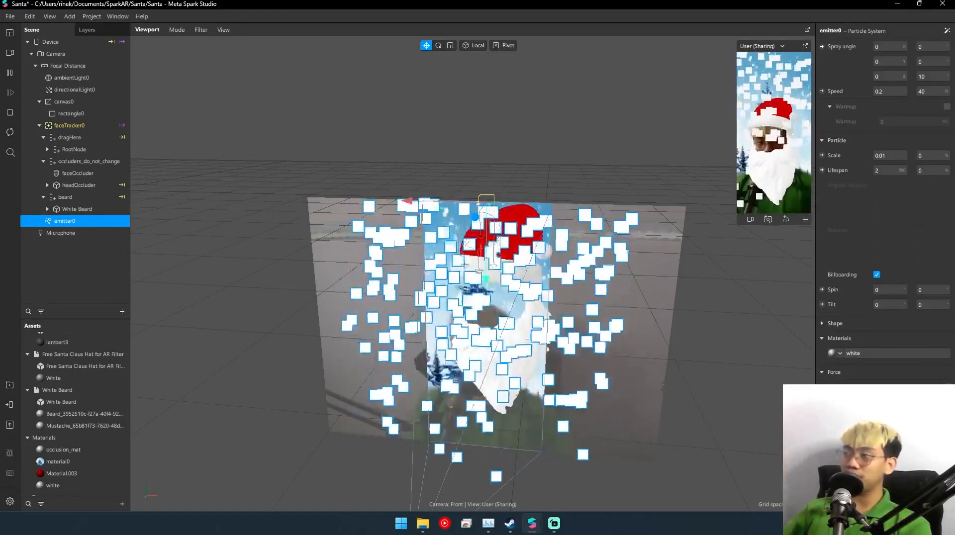
# - Try Cube, Sphere and Torus as the particle shape of emitter0
pyautogui.click(822, 323)
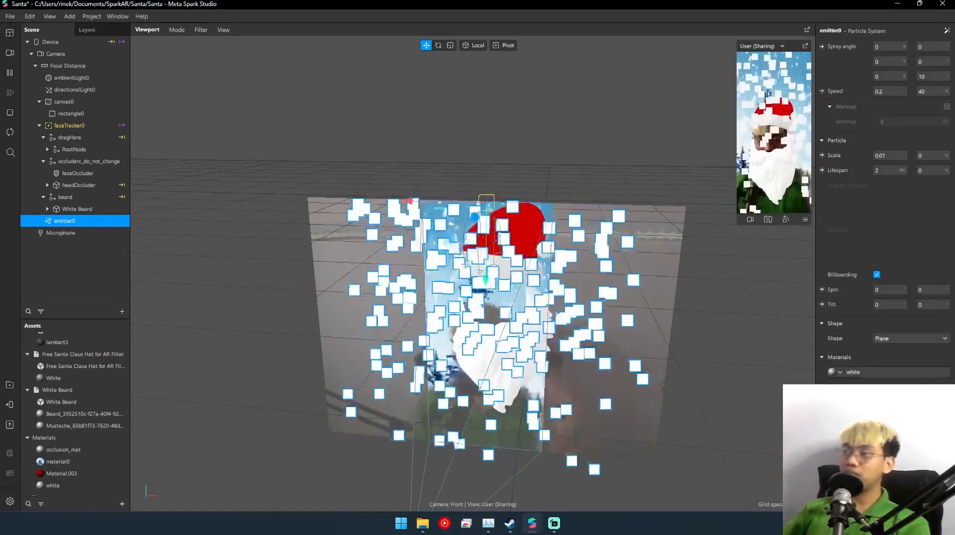
pyautogui.click(895, 338)
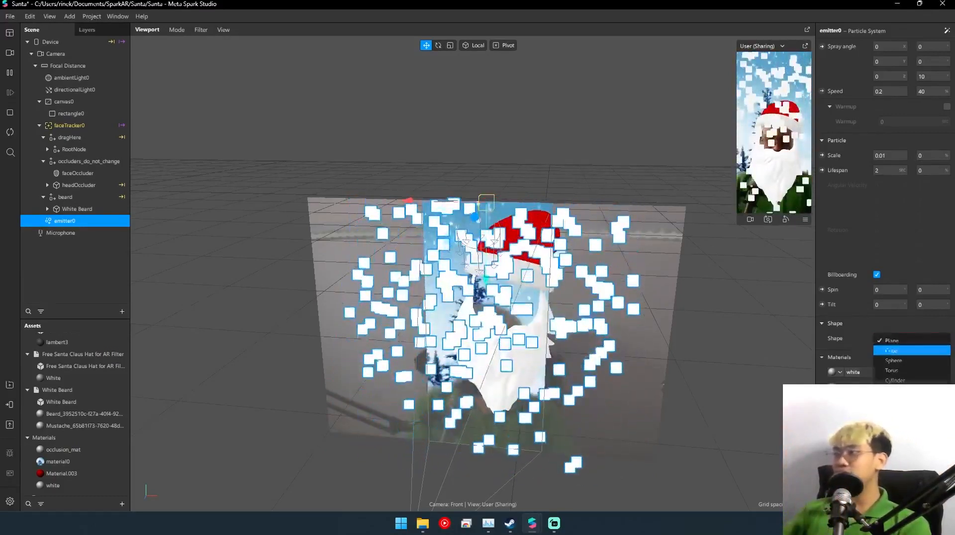
pyautogui.click(891, 350)
pyautogui.click(911, 339)
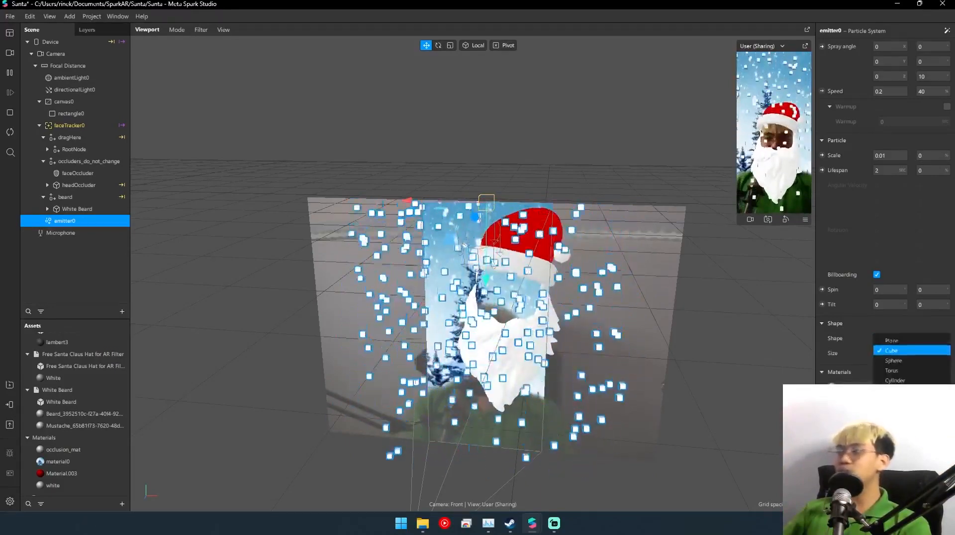
pyautogui.click(894, 361)
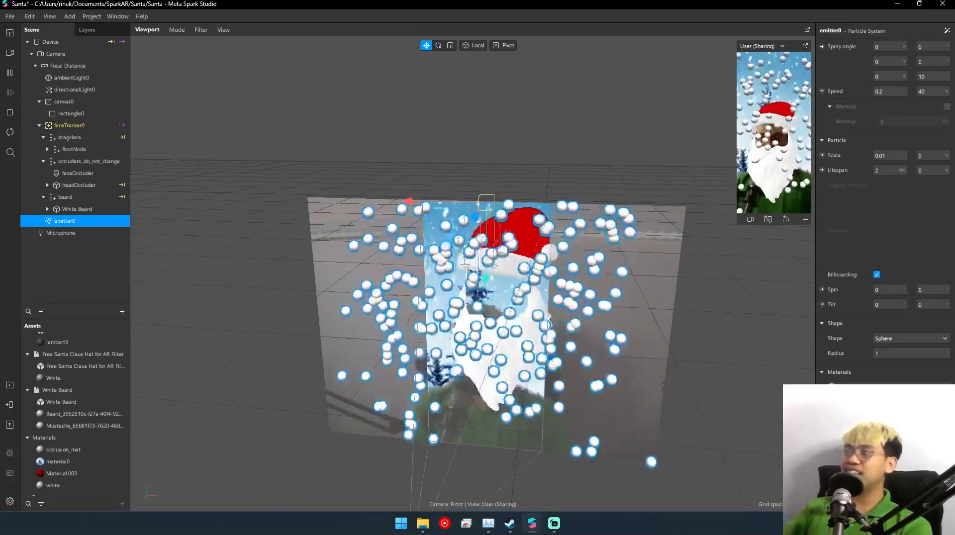
pyautogui.click(910, 338)
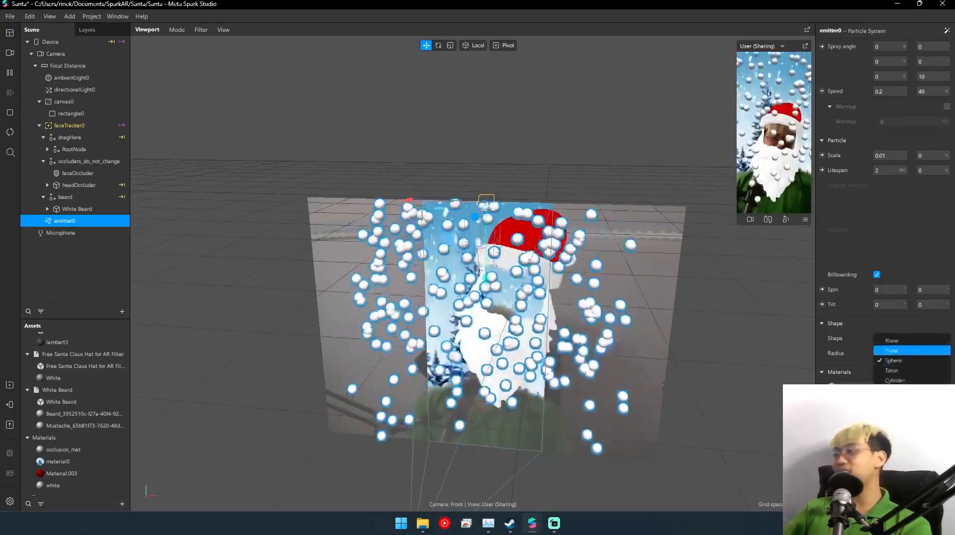
pyautogui.click(908, 369)
# - Try the Cylinder, Star and Triangle-Based Pyramid particle shapes on the emitter and set the shape back to Plane
pyautogui.click(910, 338)
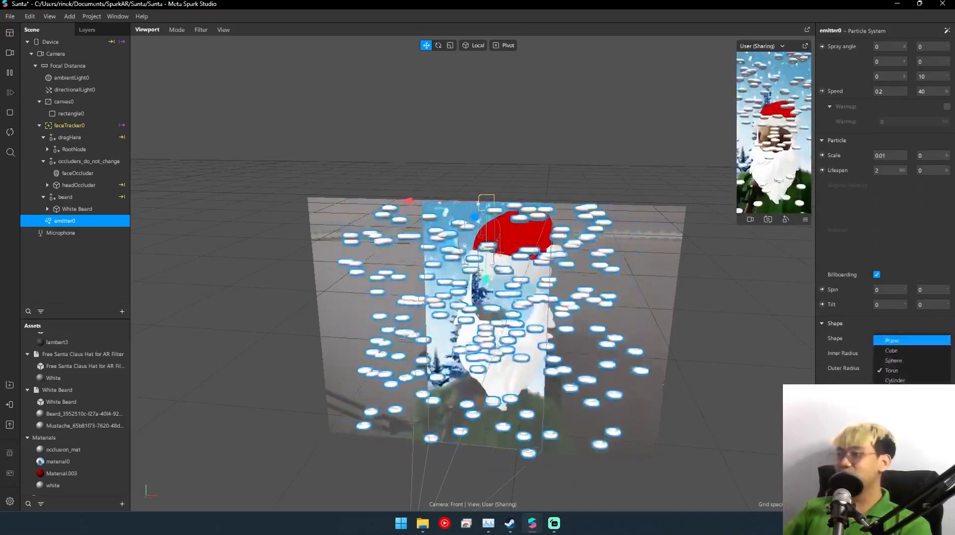
pyautogui.click(908, 377)
pyautogui.click(910, 339)
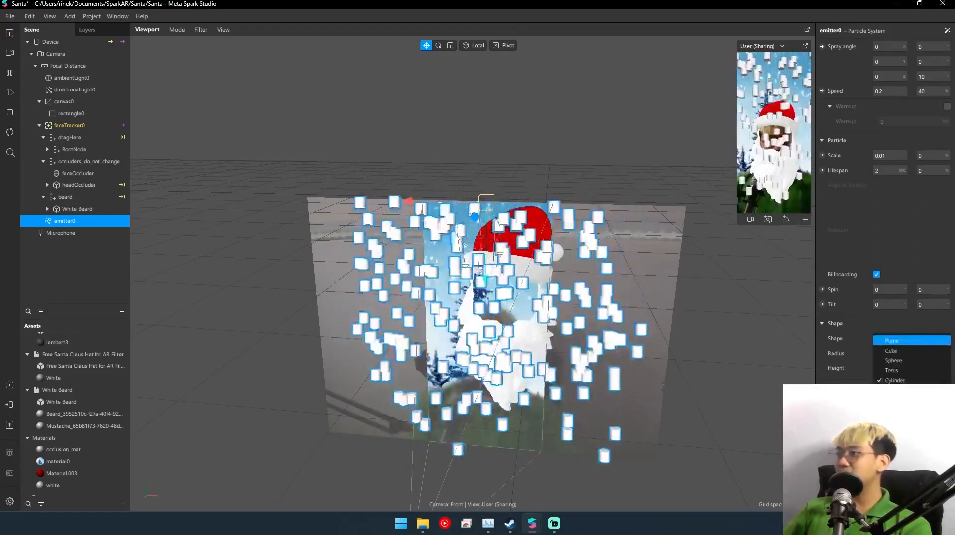
pyautogui.click(909, 369)
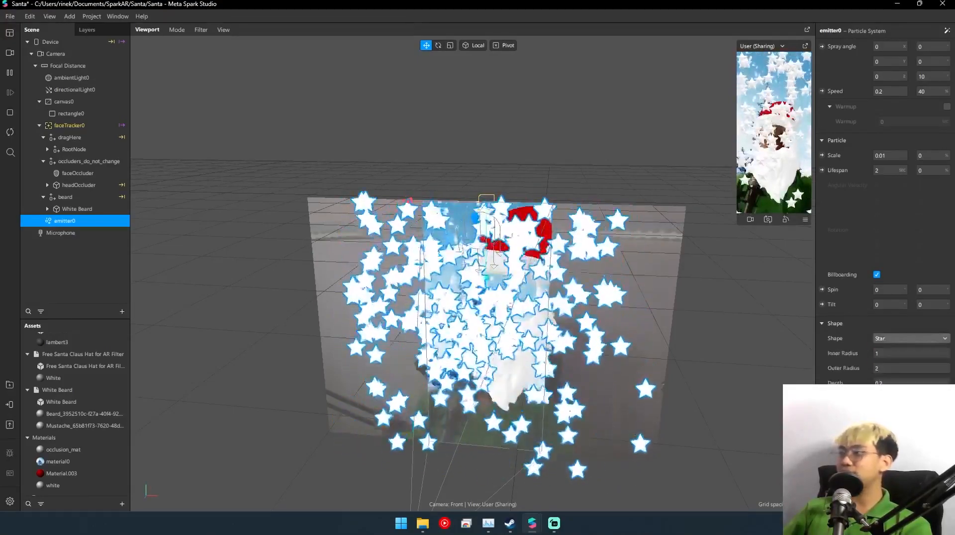
pyautogui.click(911, 339)
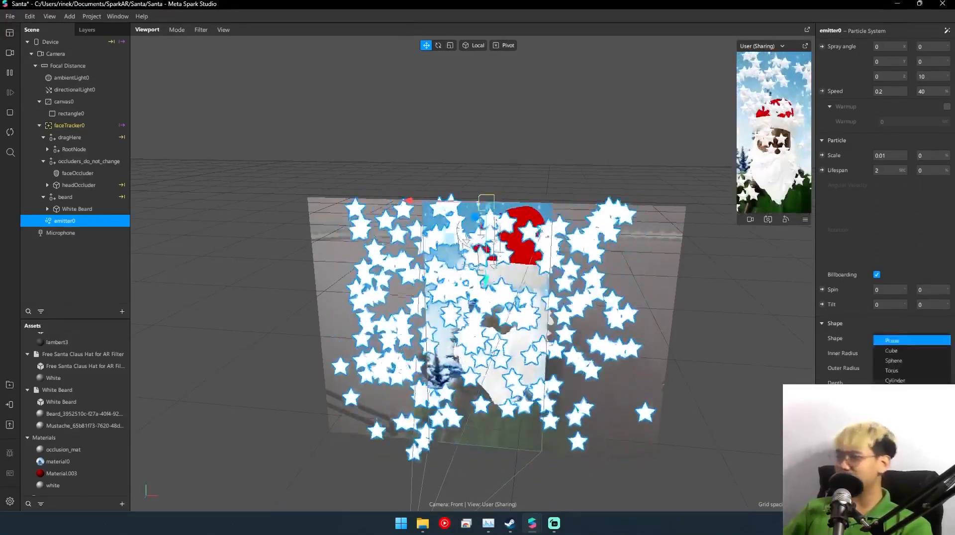
pyautogui.click(909, 409)
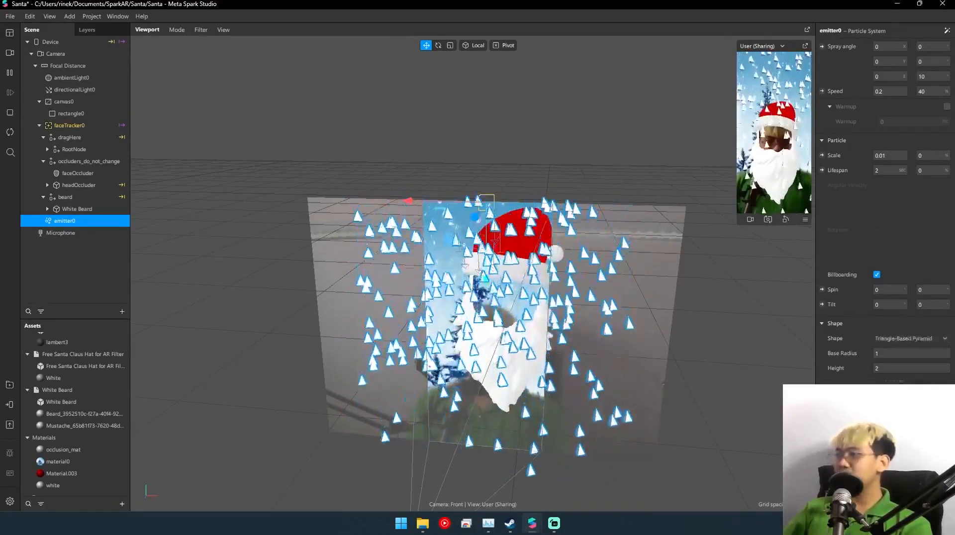
pyautogui.click(911, 339)
pyautogui.click(891, 340)
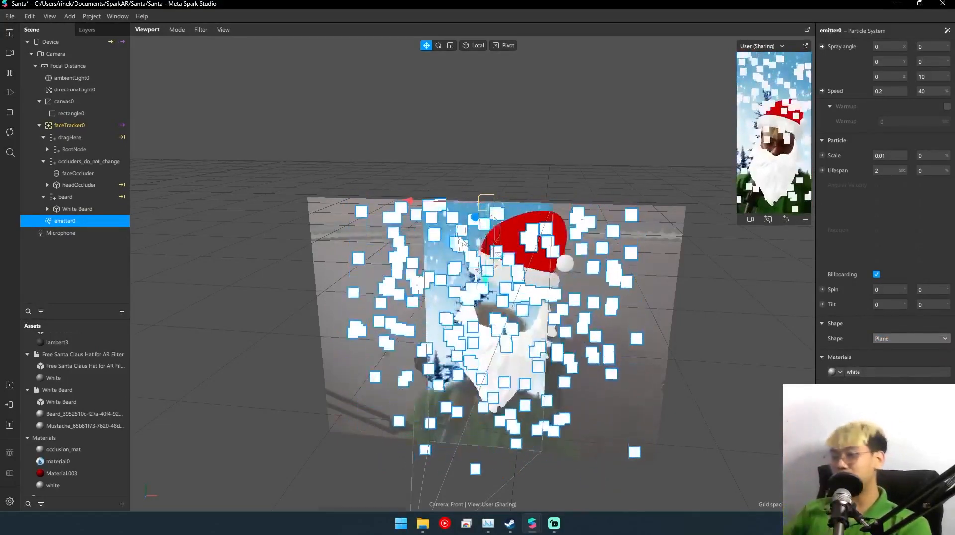
# - Open Photoshop and create a new 128 × 128 px document for the snowflake texture
pyautogui.press('super')
pyautogui.write('pho')
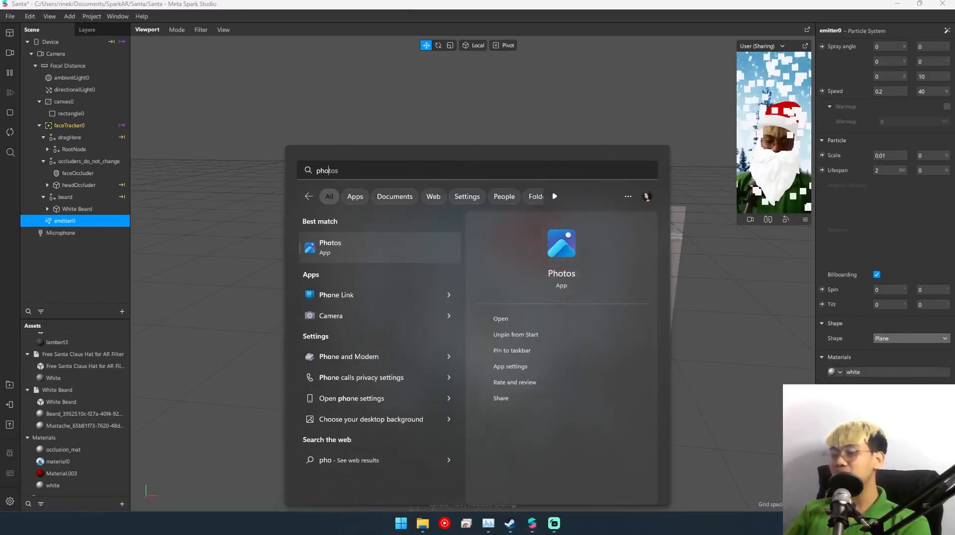
pyautogui.write('t')
pyautogui.press('Down')
pyautogui.press('Return')
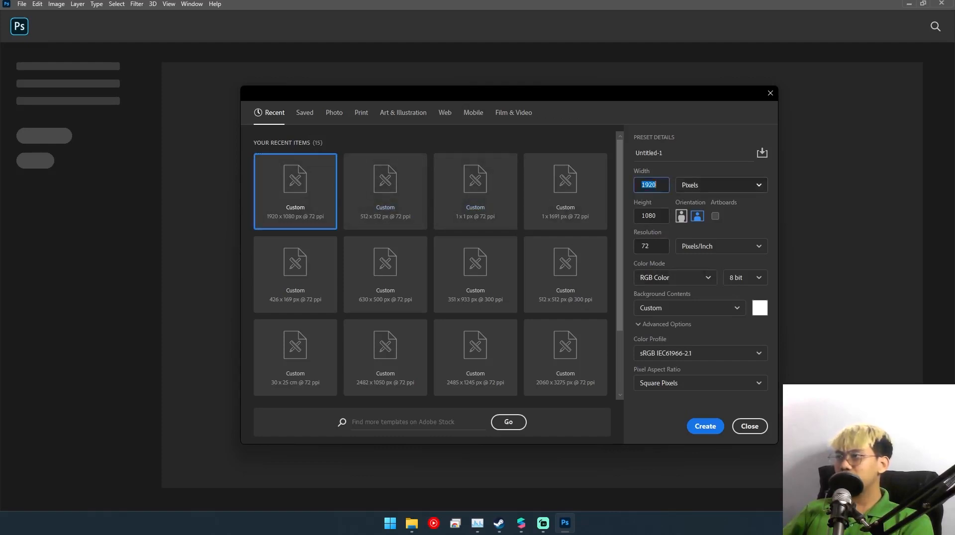
pyautogui.write('128')
pyautogui.press('Tab')
pyautogui.press('Tab')
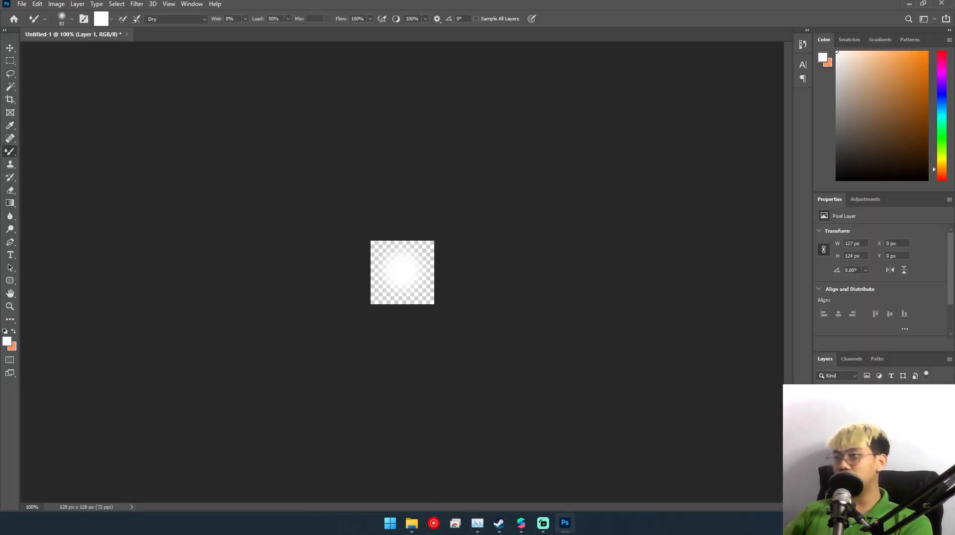
# - Export the soft white dot for the web as a transparent PNG-24 named snow.png and return to Meta Spark Studio
pyautogui.hotkey('ctrl', 'alt', 'shift', 's')
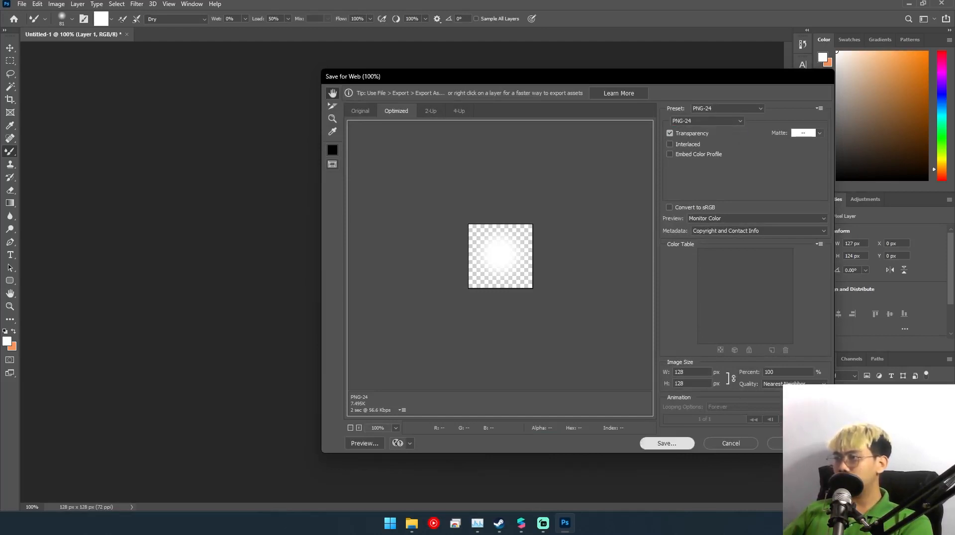
pyautogui.click(667, 443)
pyautogui.hotkey('alt', 'Tab')
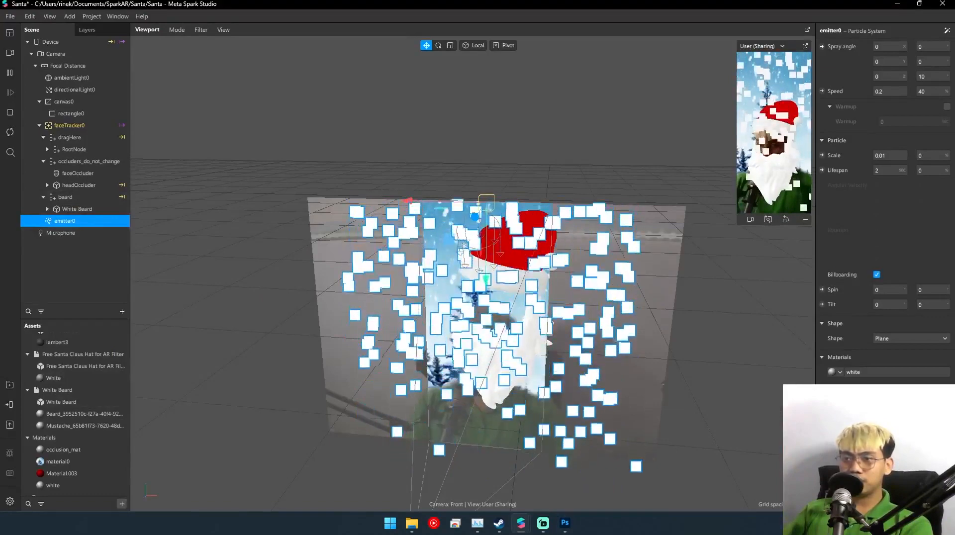
# - Import snow.png from the computer into the assets and apply it as the texture of the white material
pyautogui.click(122, 504)
pyautogui.moveTo(130, 357)
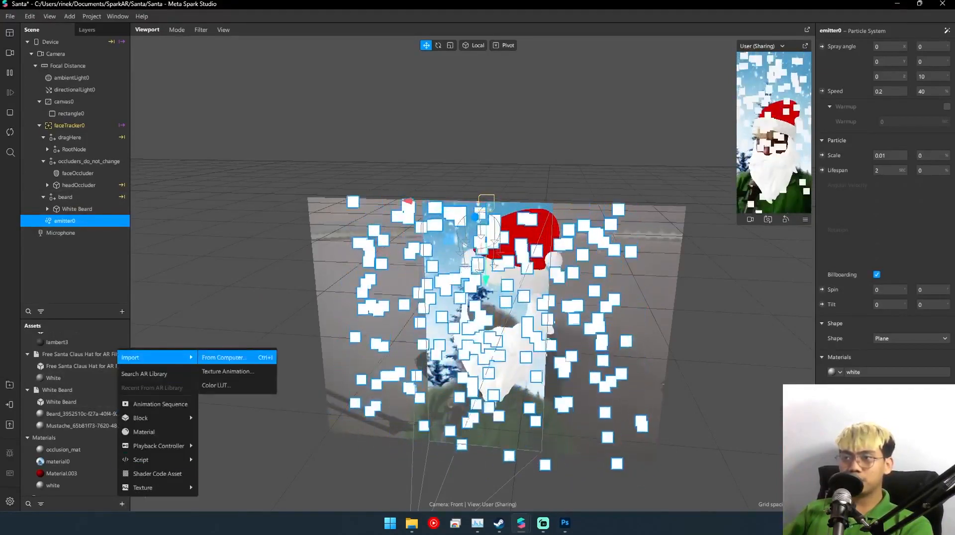
pyautogui.click(224, 357)
pyautogui.click(115, 105)
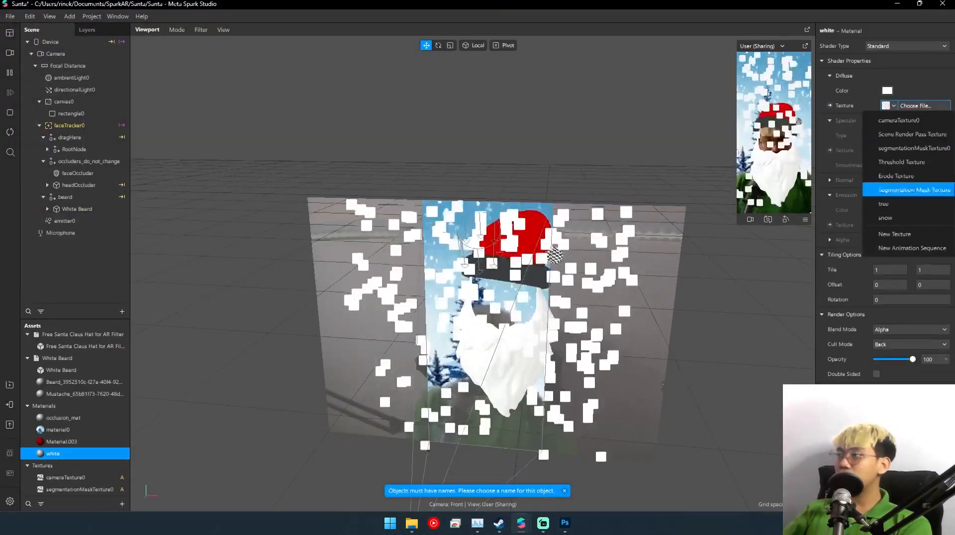
pyautogui.click(891, 218)
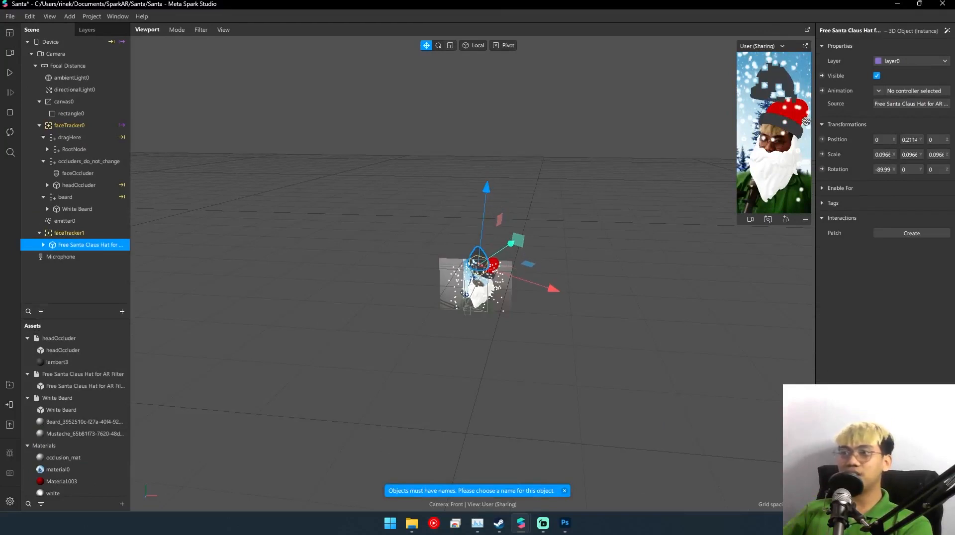
# - Delete the Free Santa Claus Hat object under faceTracker1
pyautogui.press('Delete')
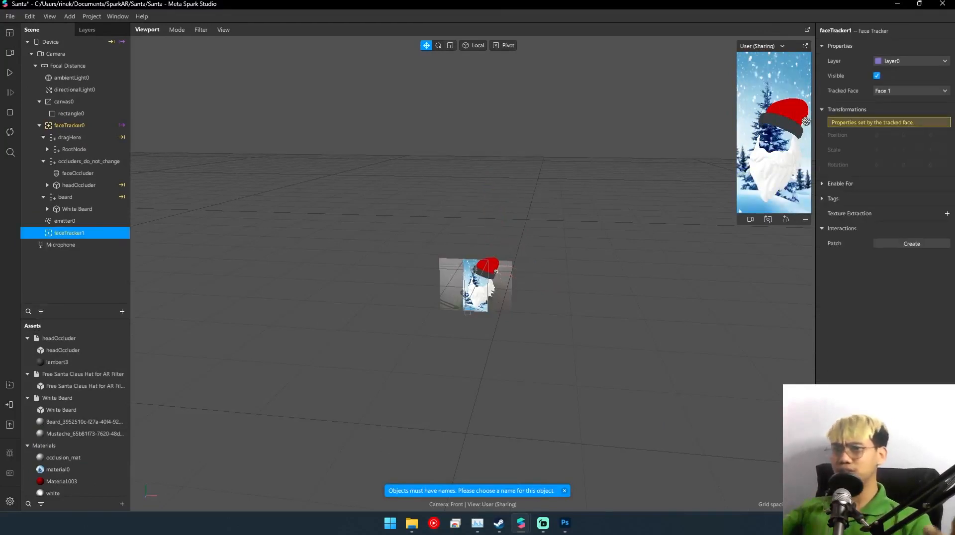